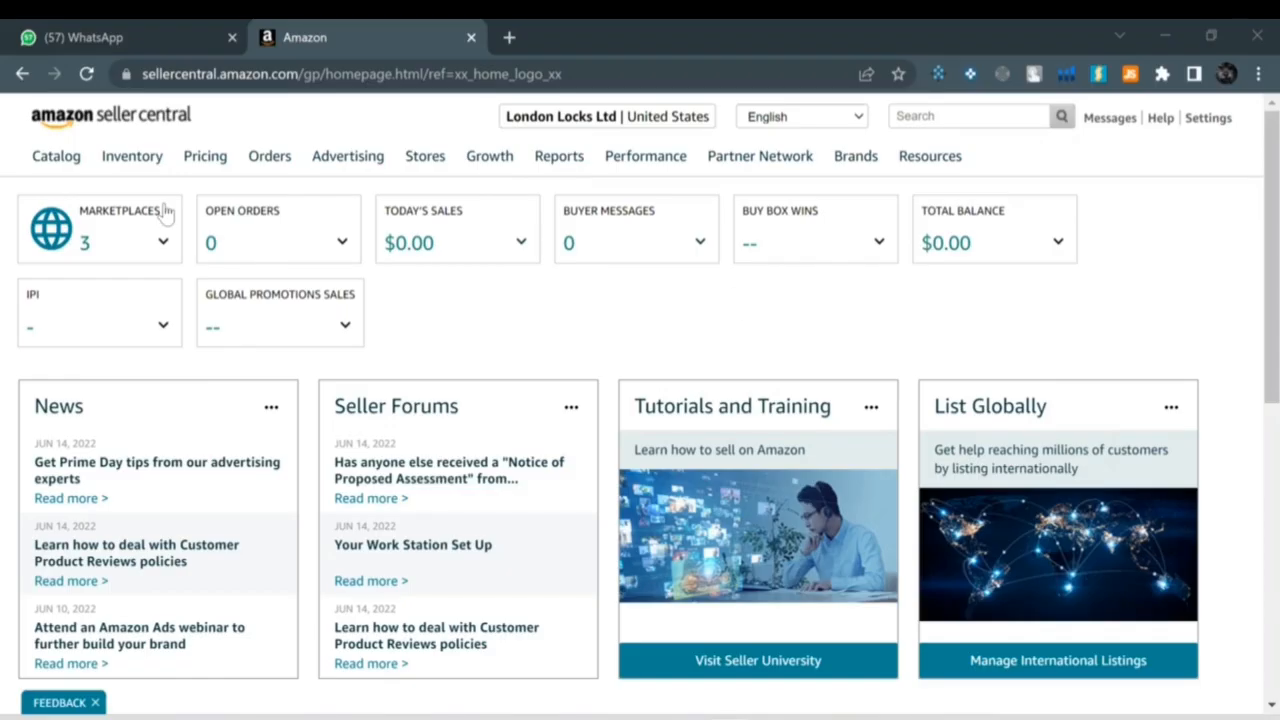
Step: Open the seller account information page and review the listings status, services and account settings sections
mouse_move(148, 163)
mouse_move(1210, 125)
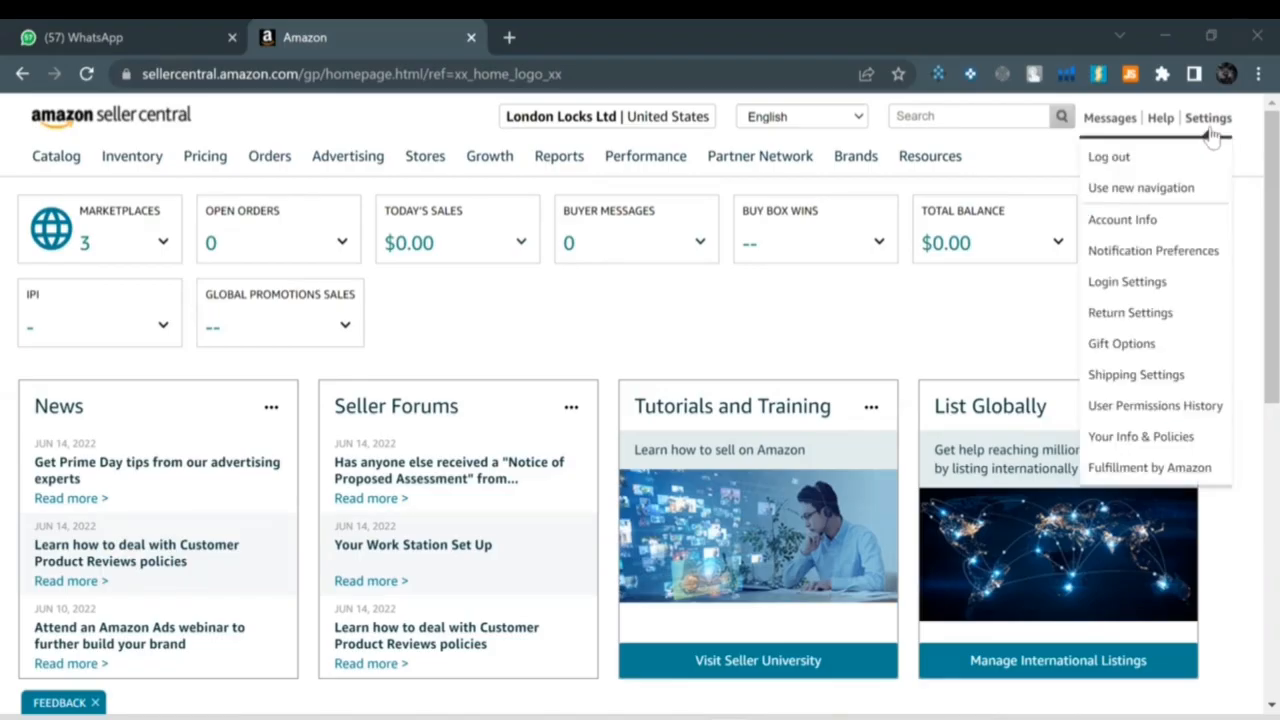
left_click(1147, 228)
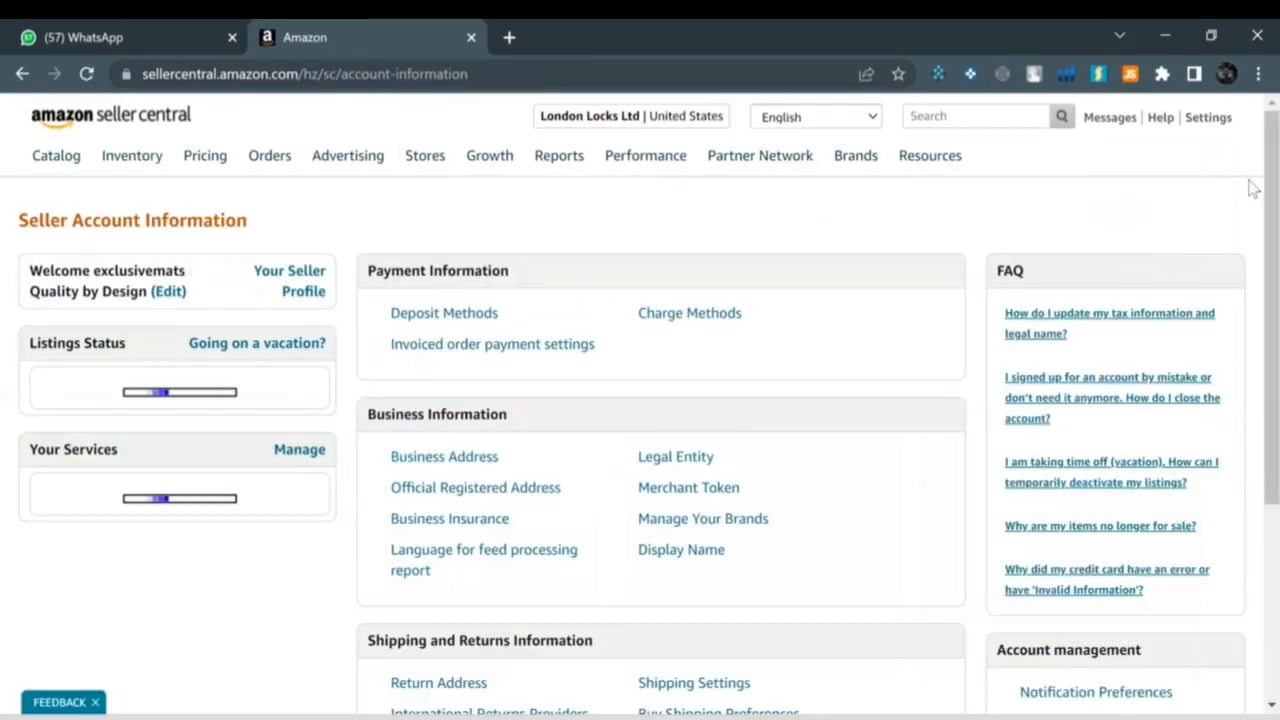
scroll(1248, 170, "down", 1)
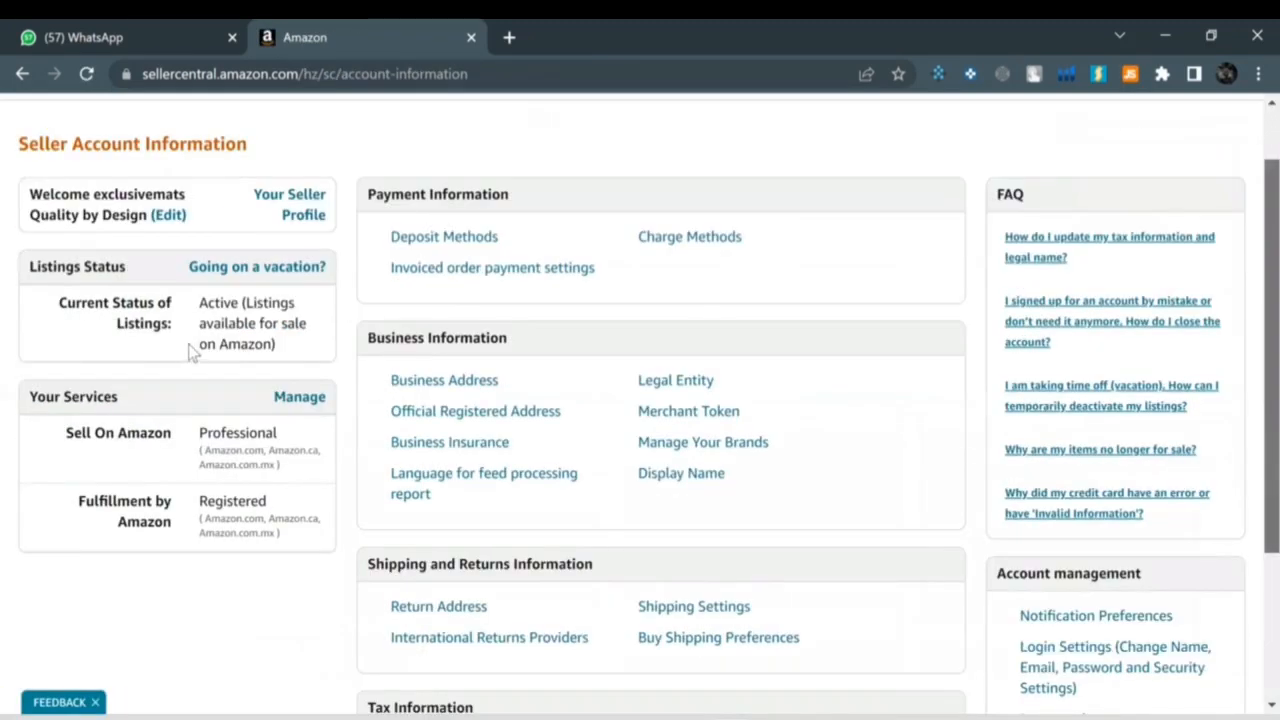
scroll(192, 352, "down", 1)
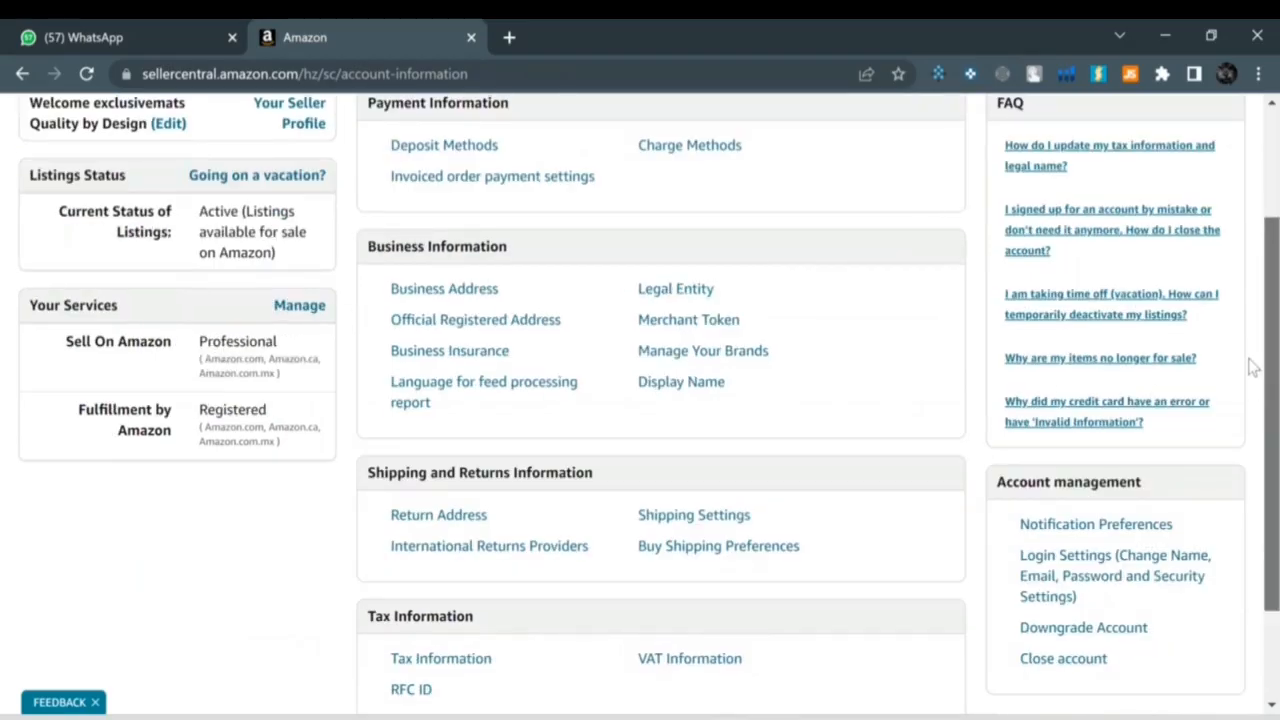
scroll(1254, 368, "up", 2)
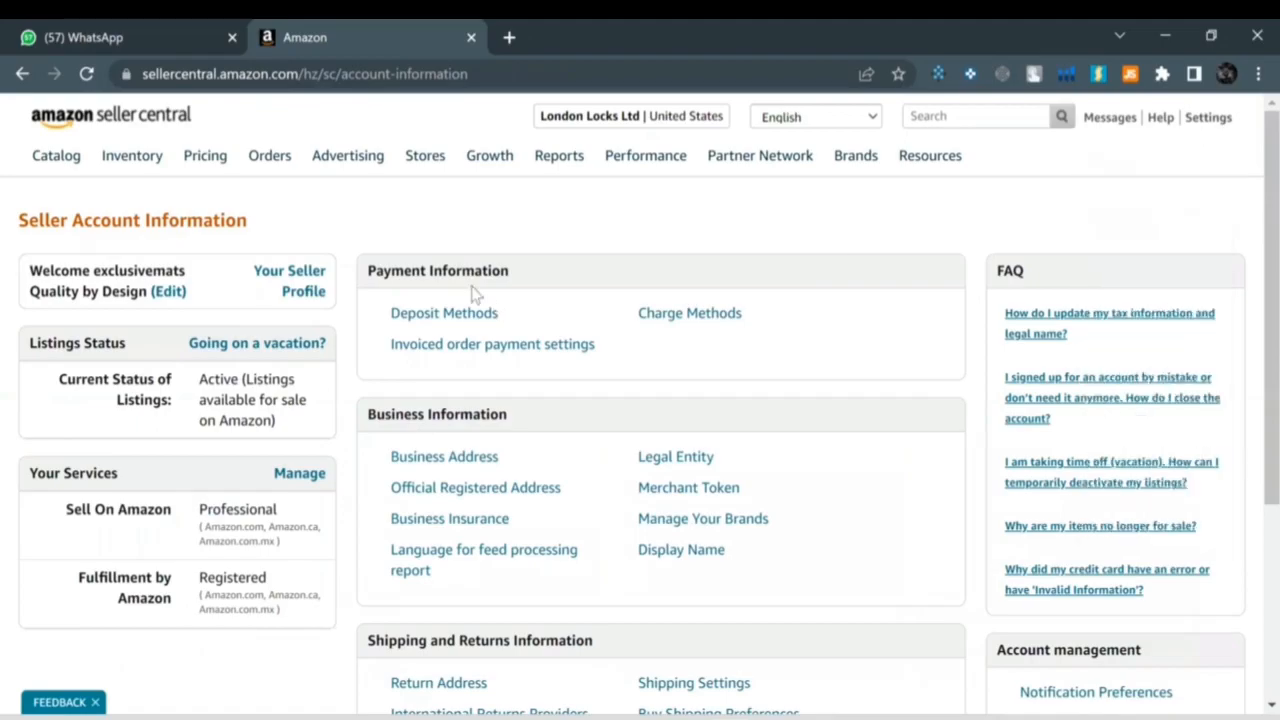
Step: Return to the seller home page and open the inventory file download section of Add Products via Upload
left_click(140, 116)
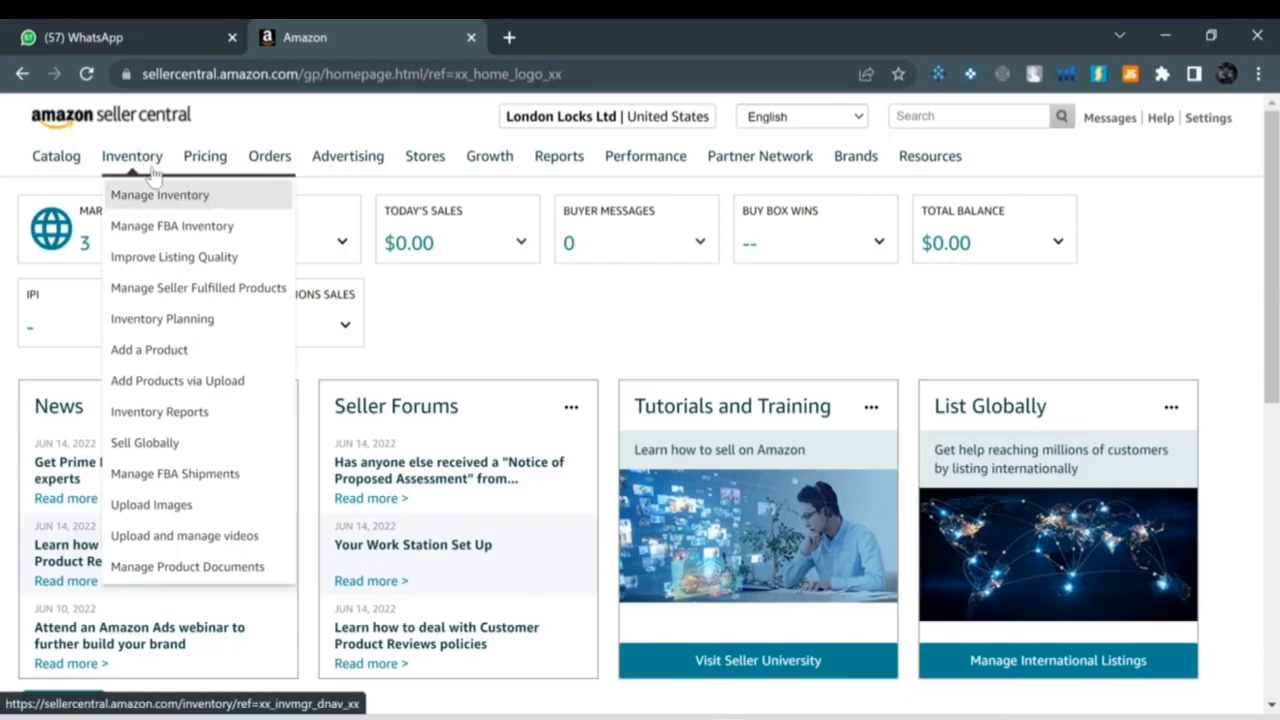
left_click(207, 392)
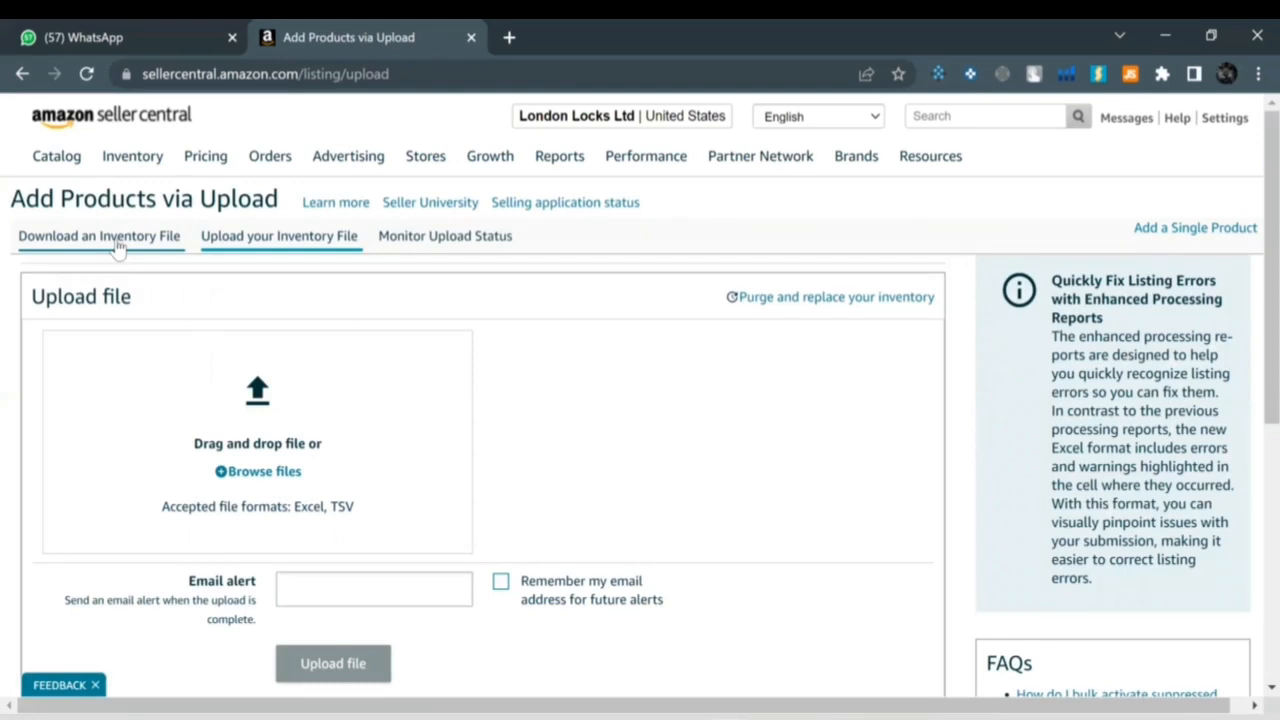
left_click(117, 241)
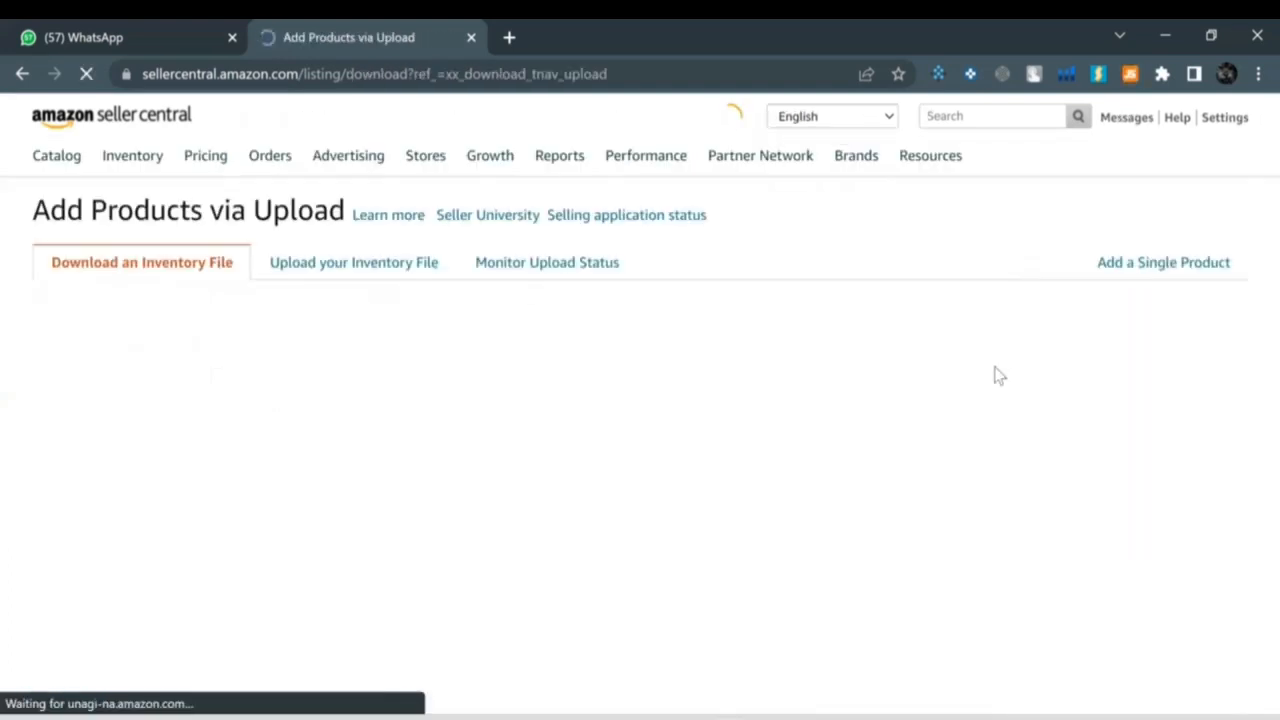
Step: Search the product types for "car mat" and select the VEHICLE MAT type classified under Floor Mats
scroll(1250, 300, "down", 1)
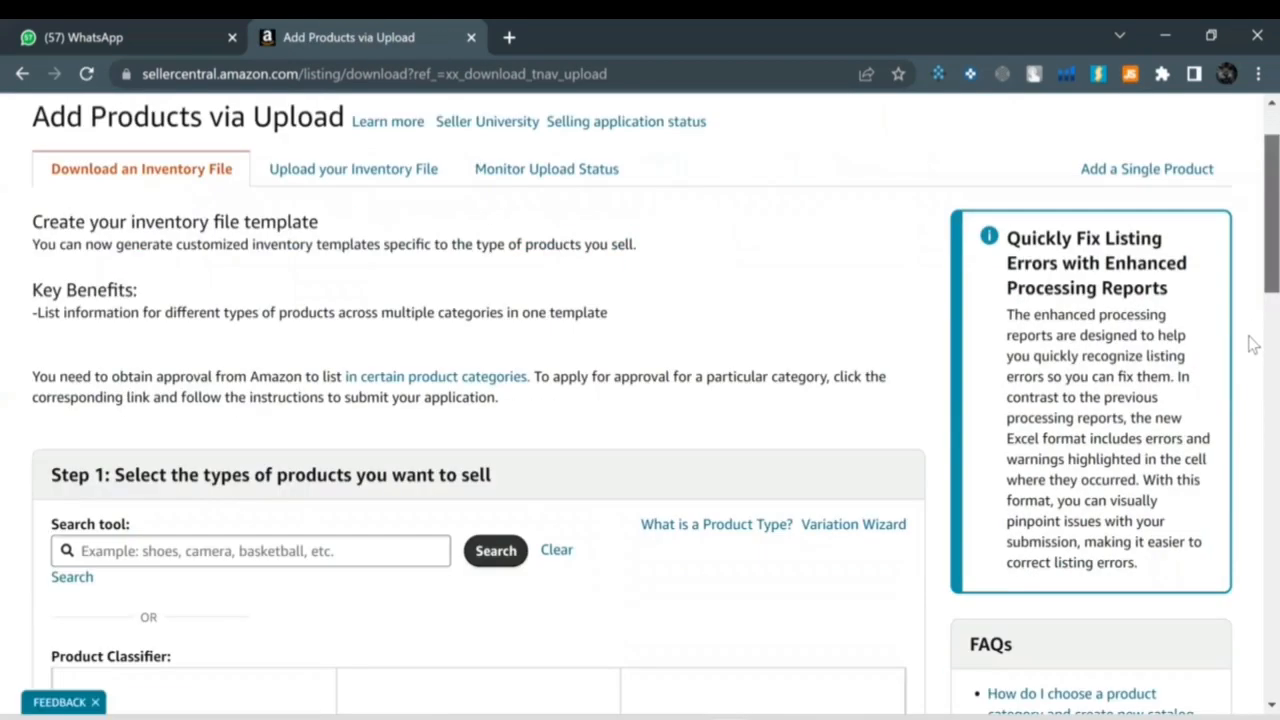
scroll(1240, 355, "down", 3)
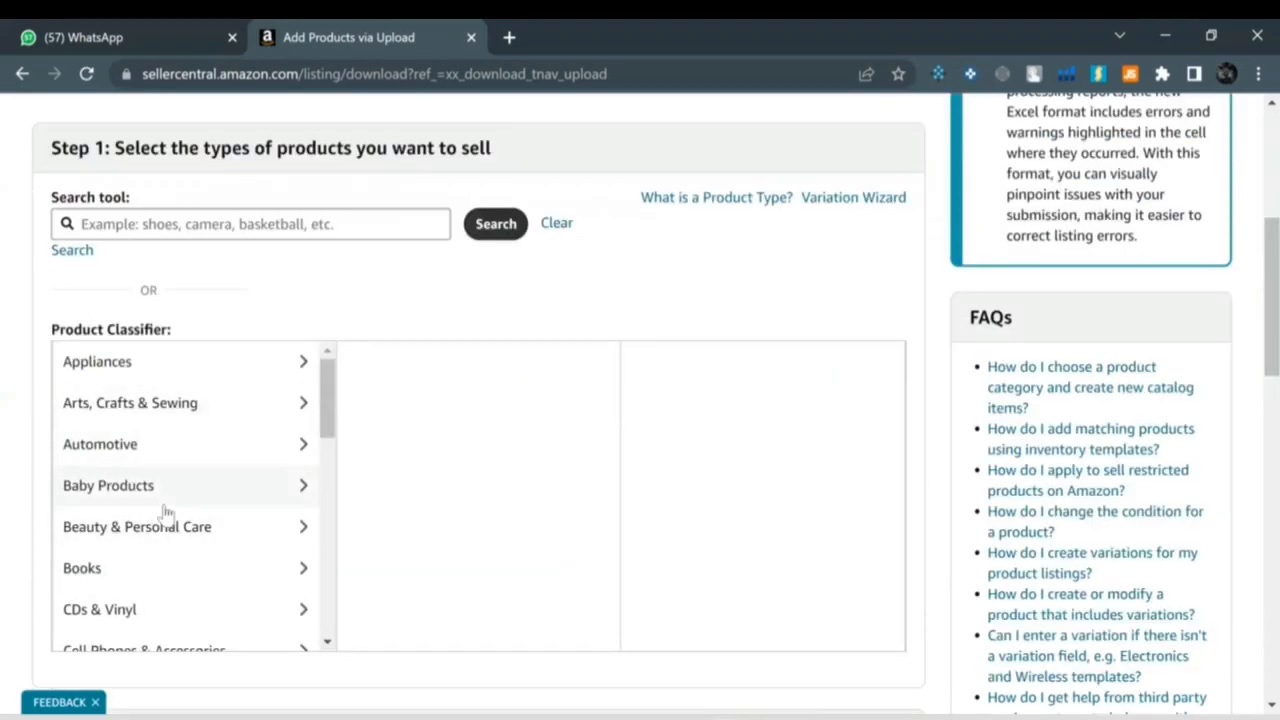
left_click(209, 225)
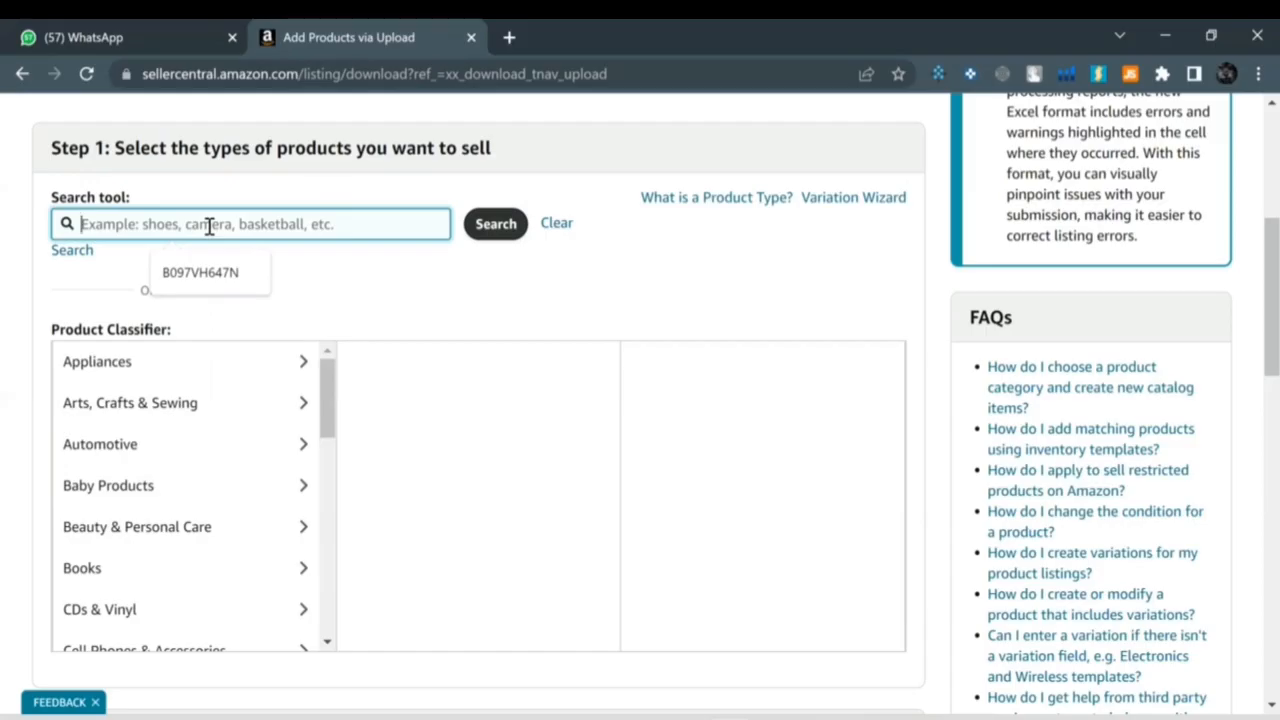
type("car")
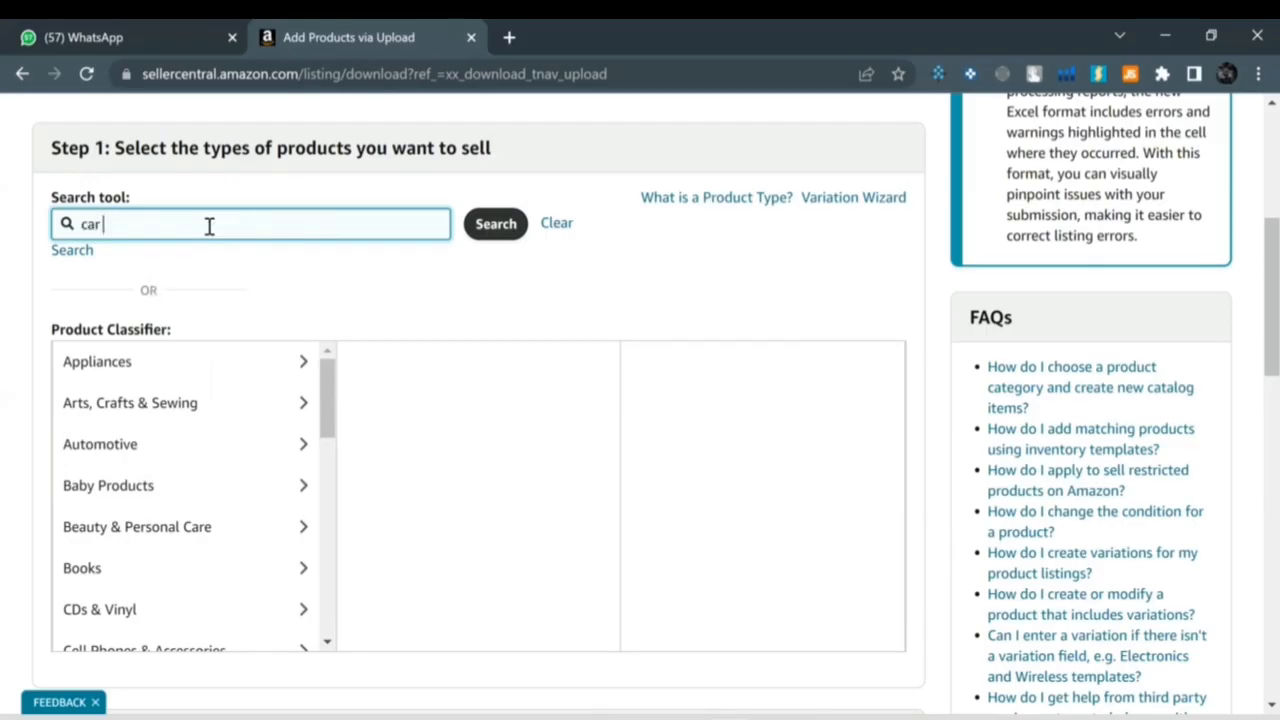
type(" mat")
key("Return")
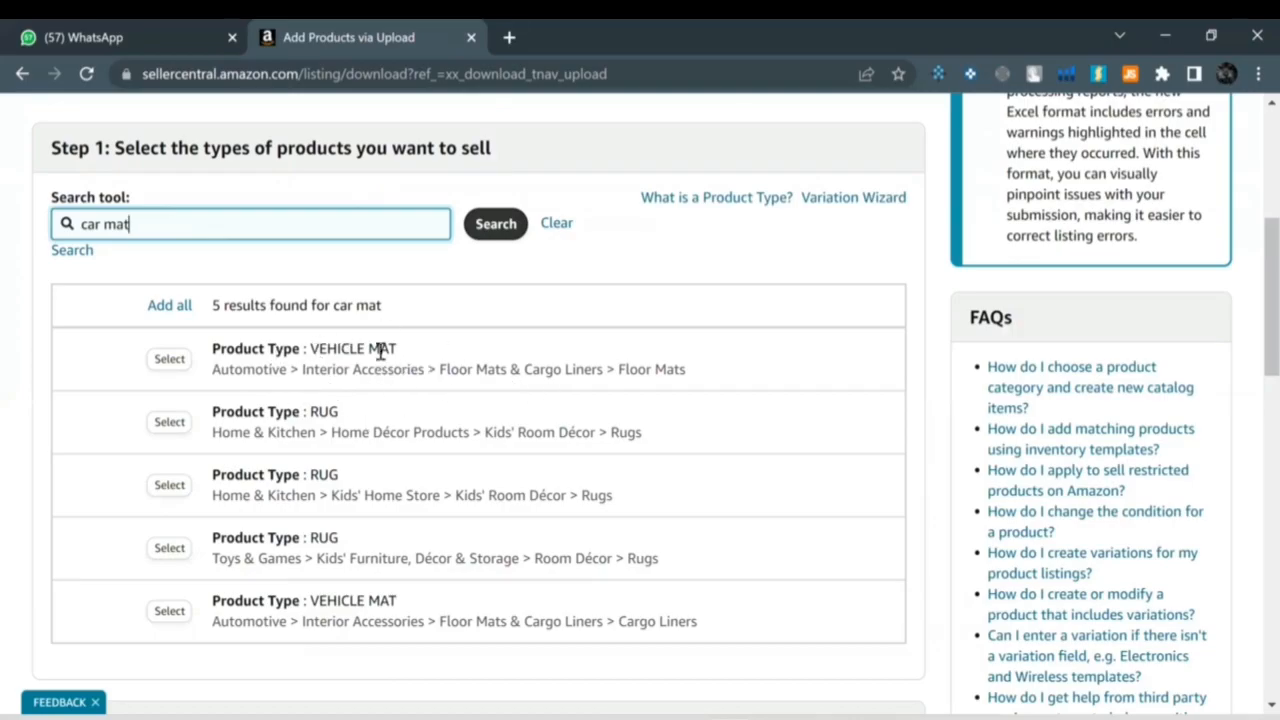
left_click(166, 365)
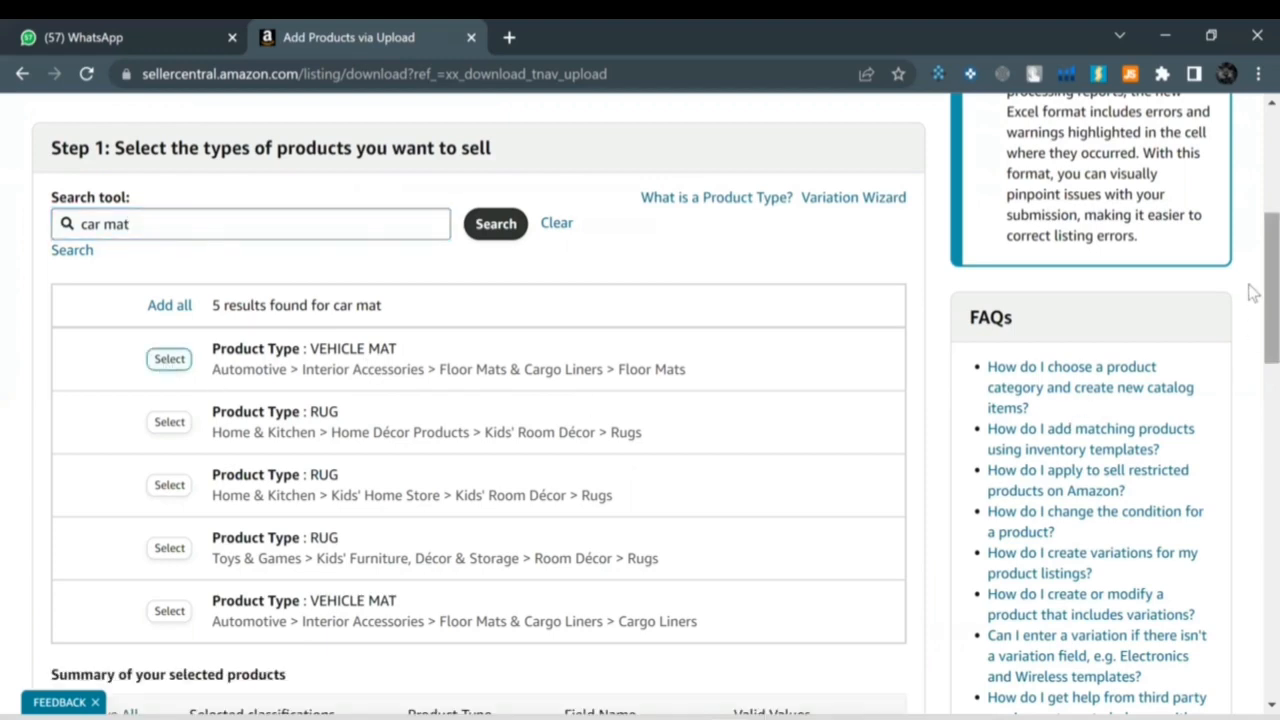
Step: Deselect the Amazon.ca, Amazon.com.mx and all Europe marketplaces for the template, keeping only Amazon.com
scroll(1252, 300, "down", 5)
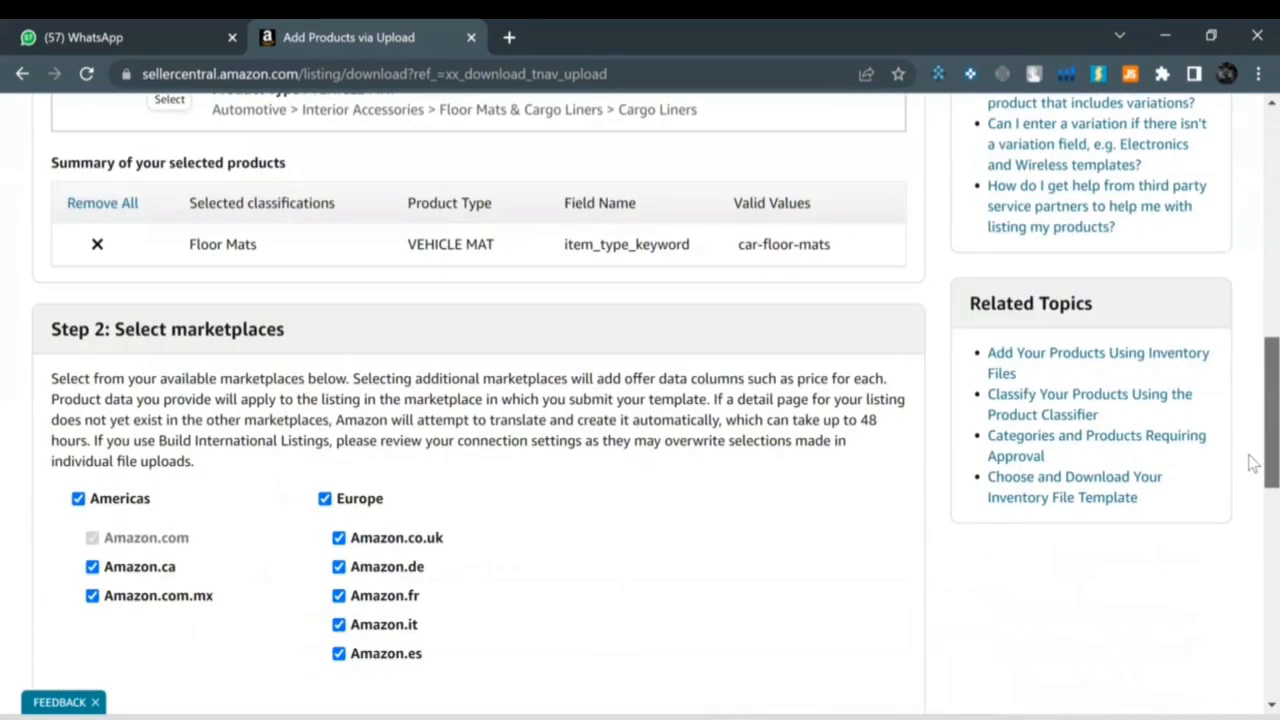
scroll(610, 355, "down", 2)
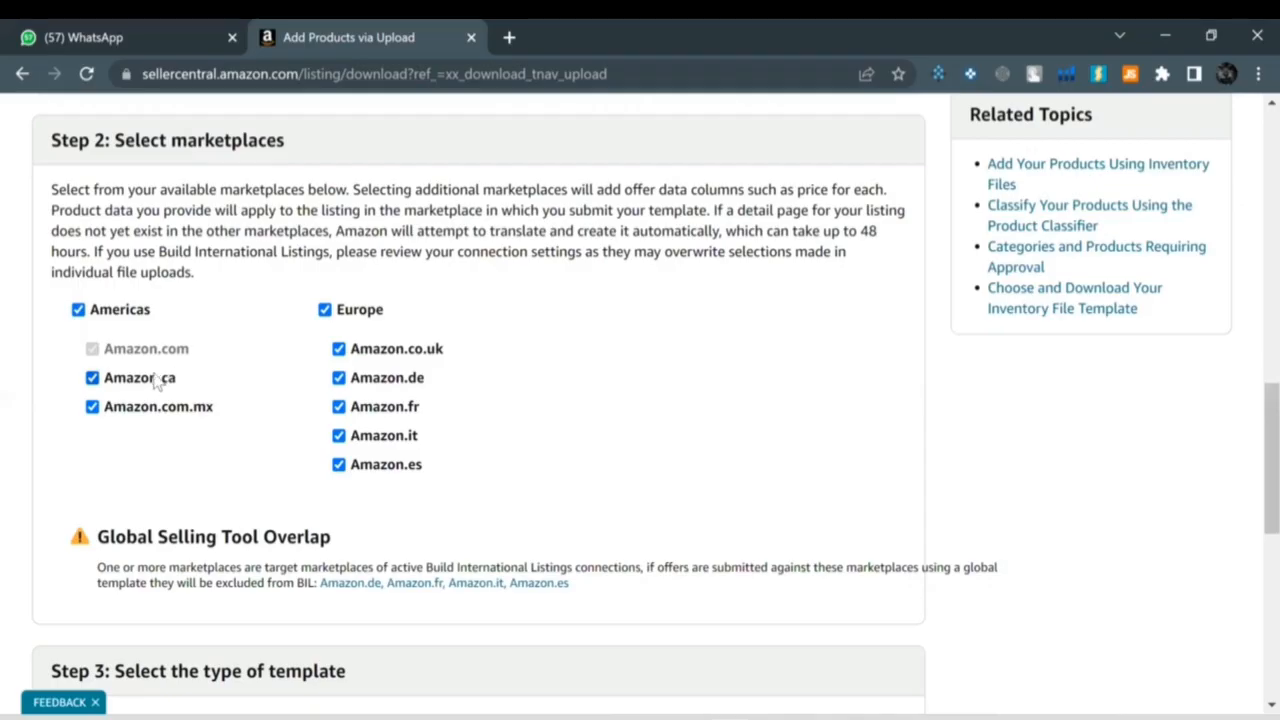
left_click(92, 378)
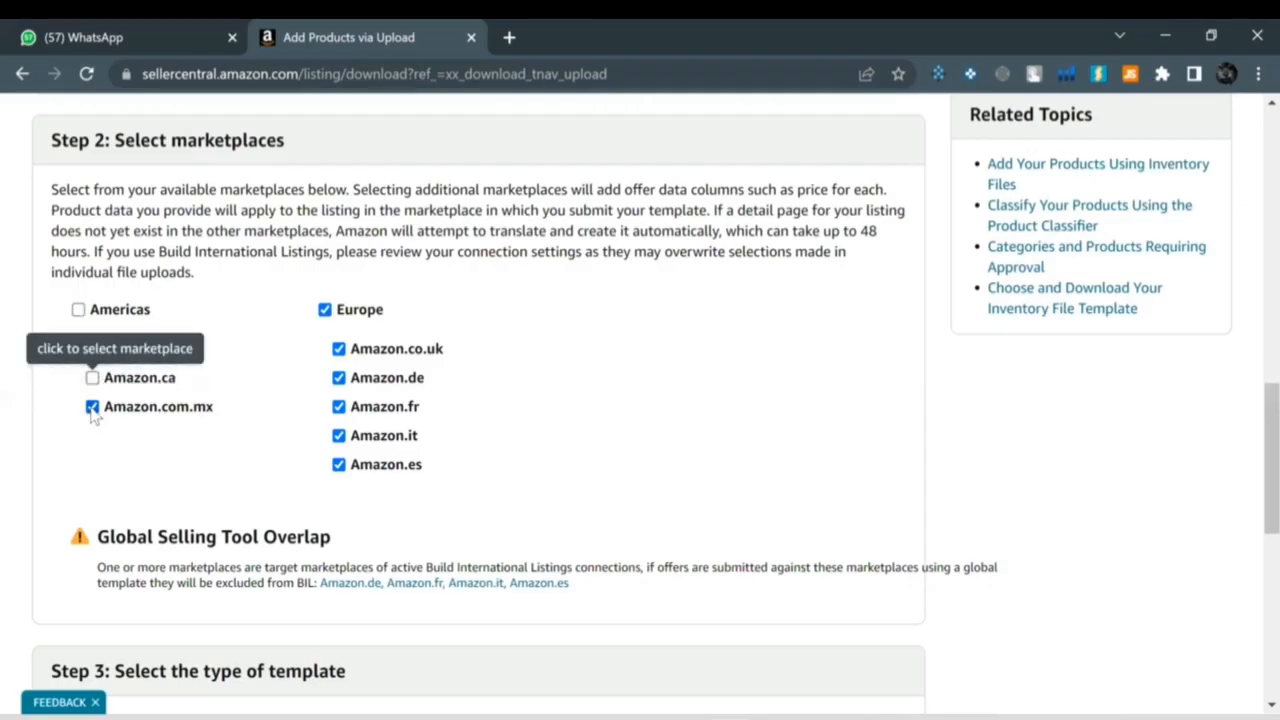
left_click(92, 408)
left_click(325, 310)
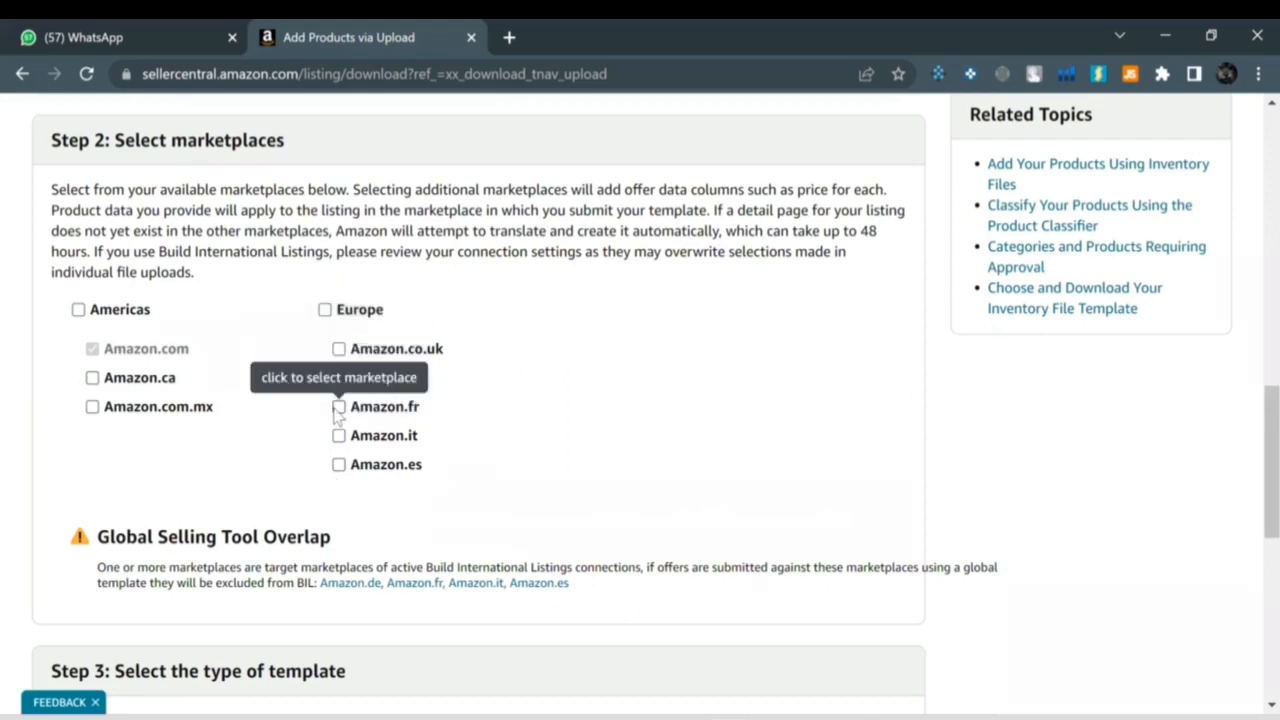
Step: Compare the Custom and Advanced template modes, ending with Advanced selected
scroll(1249, 497, "down", 3)
scroll(1250, 585, "down", 3)
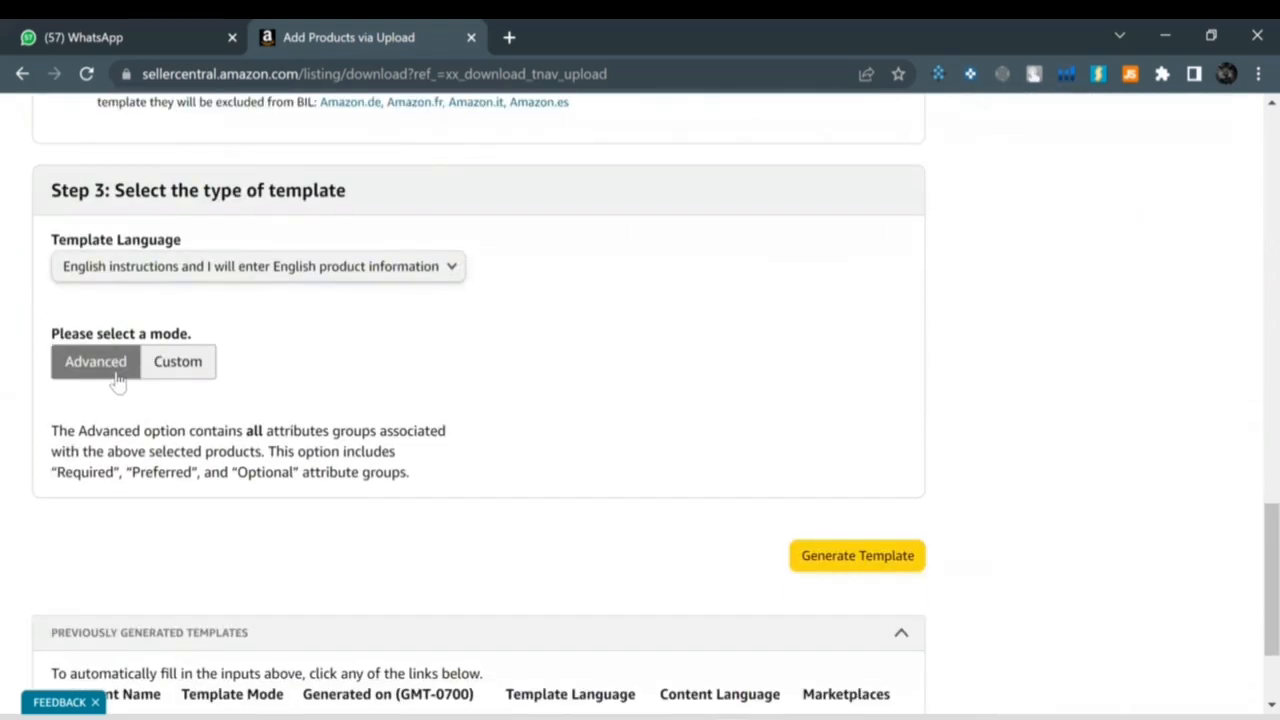
left_click(189, 377)
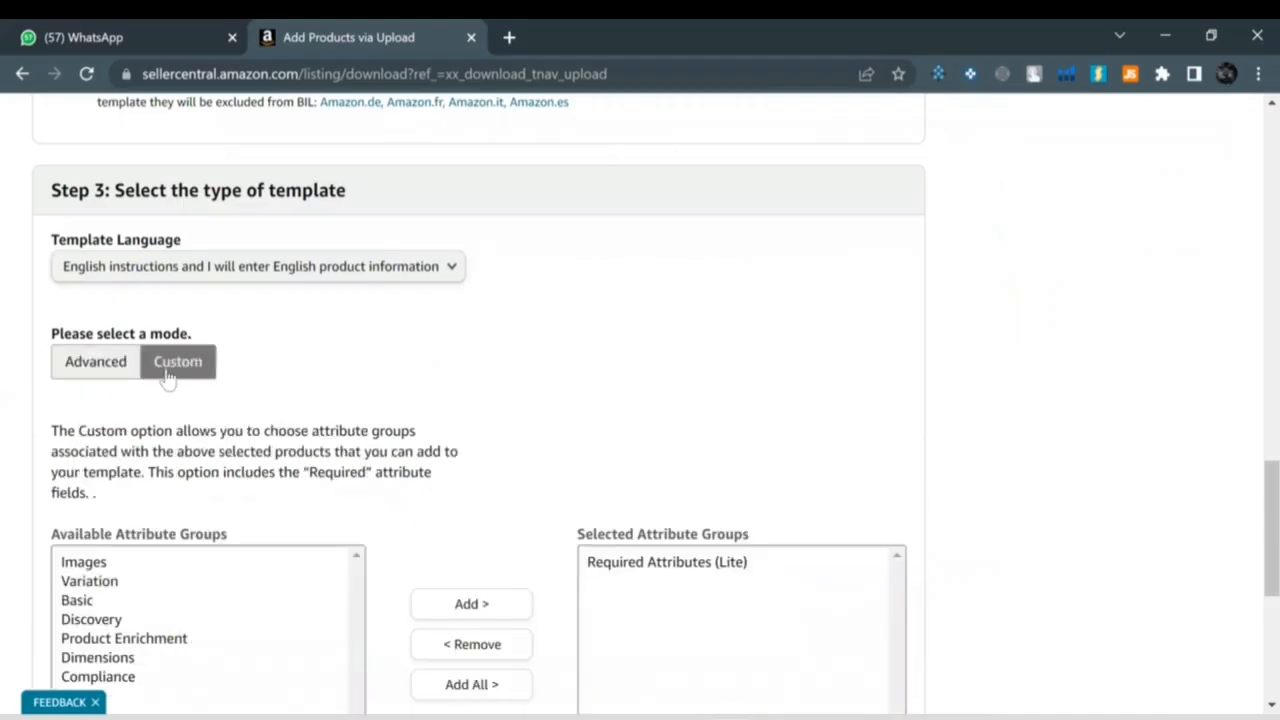
left_click(110, 368)
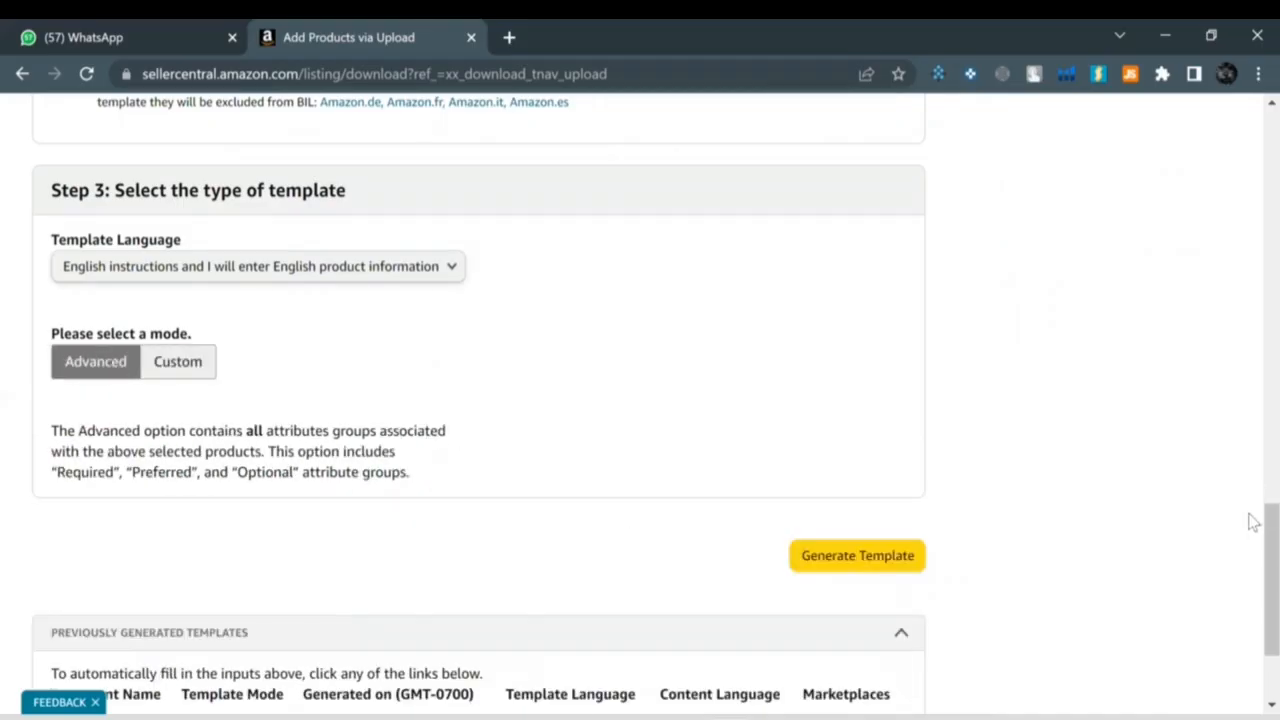
left_click_drag(1249, 542, 1249, 560)
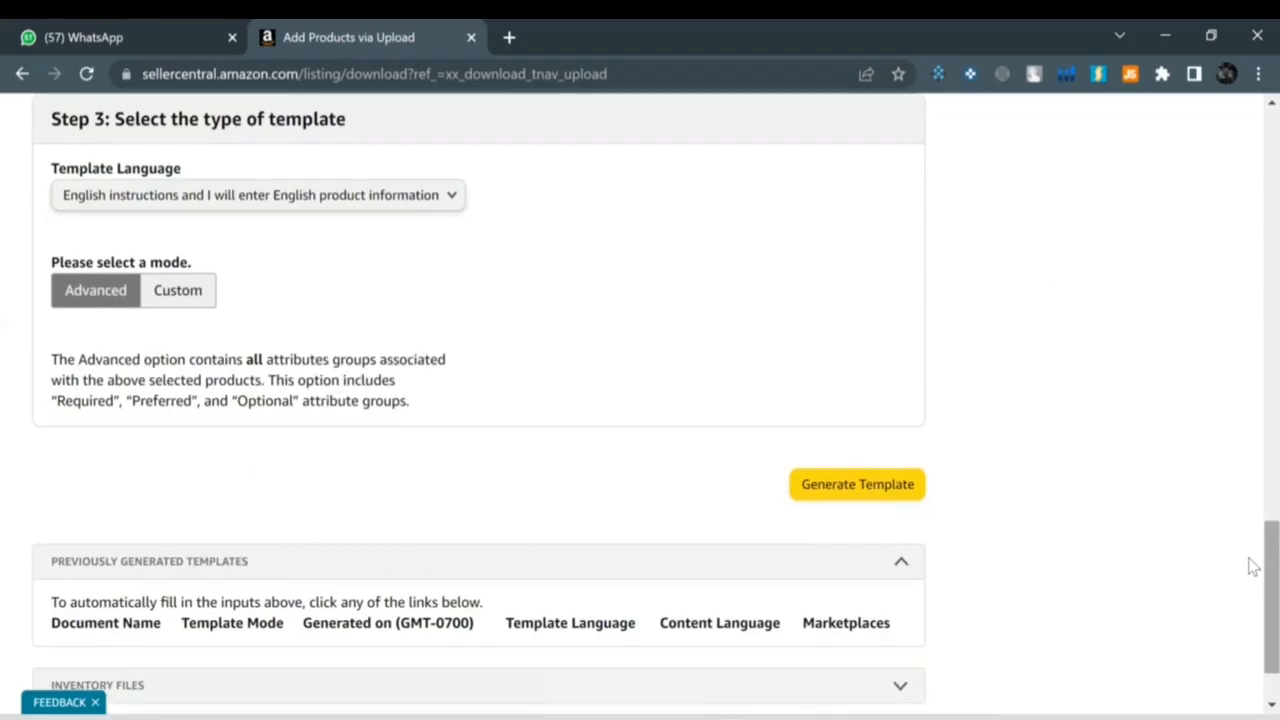
left_click(196, 311)
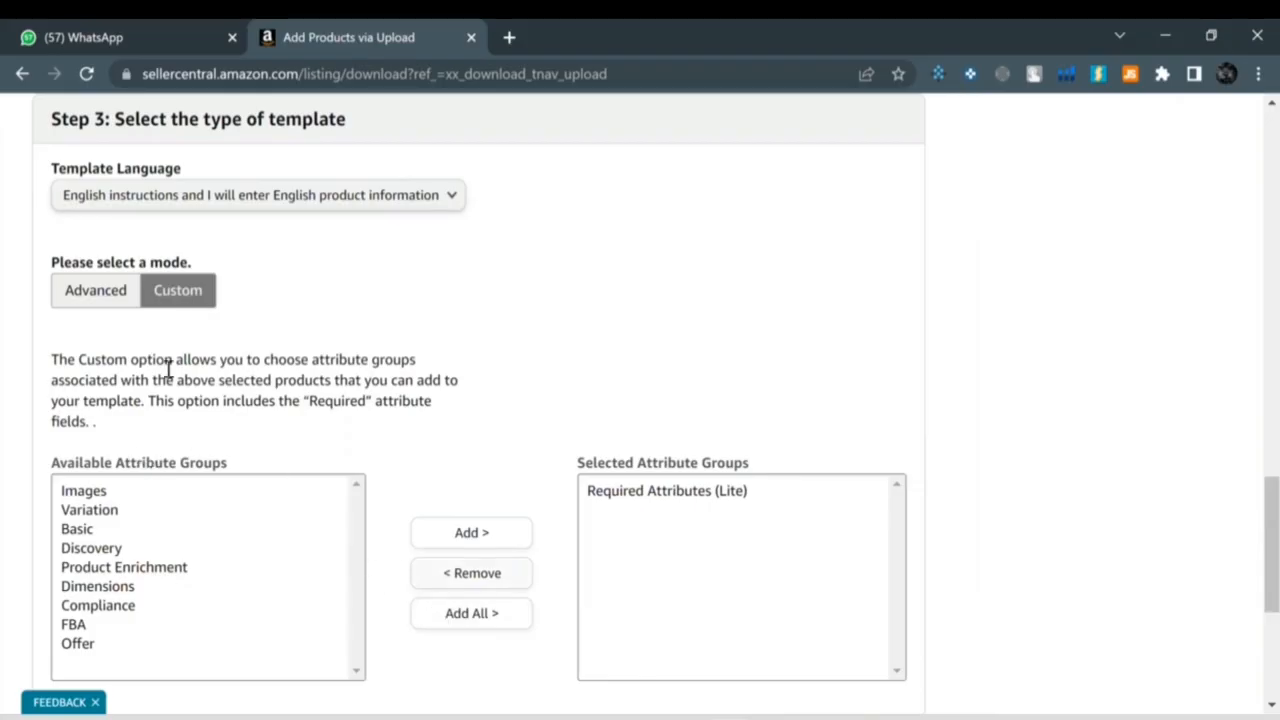
left_click(75, 305)
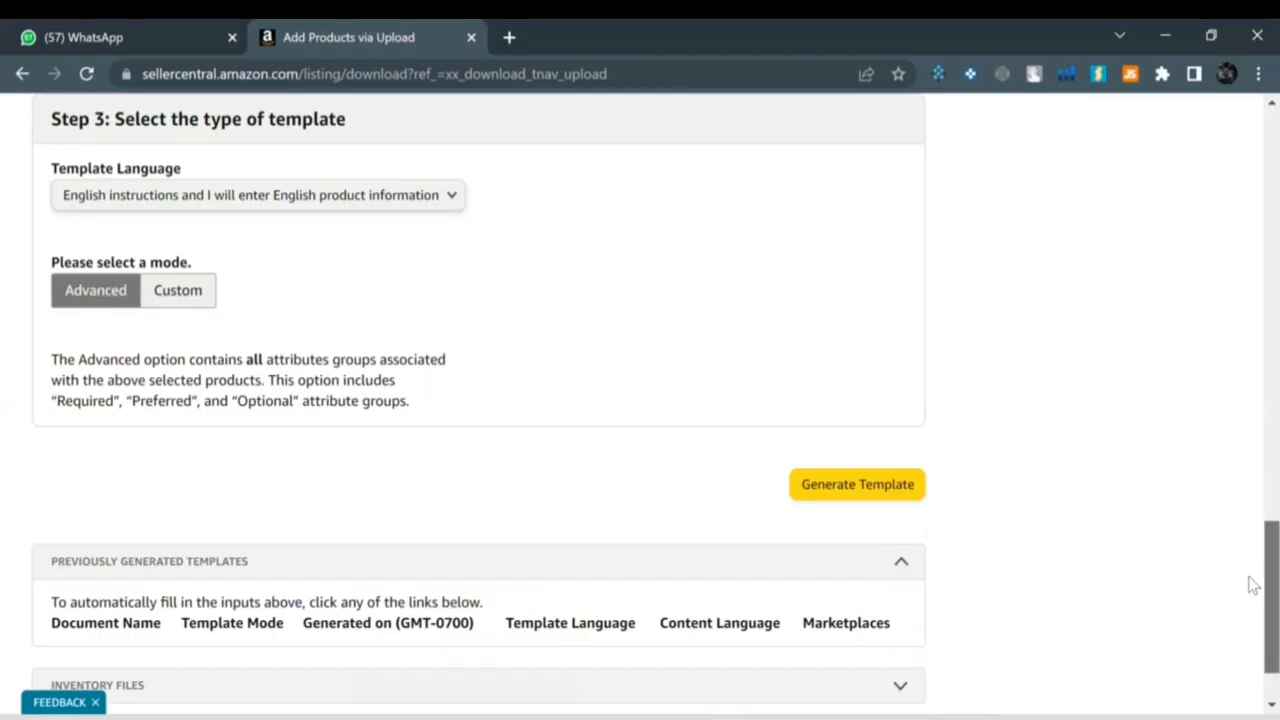
Step: Generate the inventory template and open the downloaded FloorMats.xlsm in Excel with editing enabled
scroll(1250, 590, "down", 1)
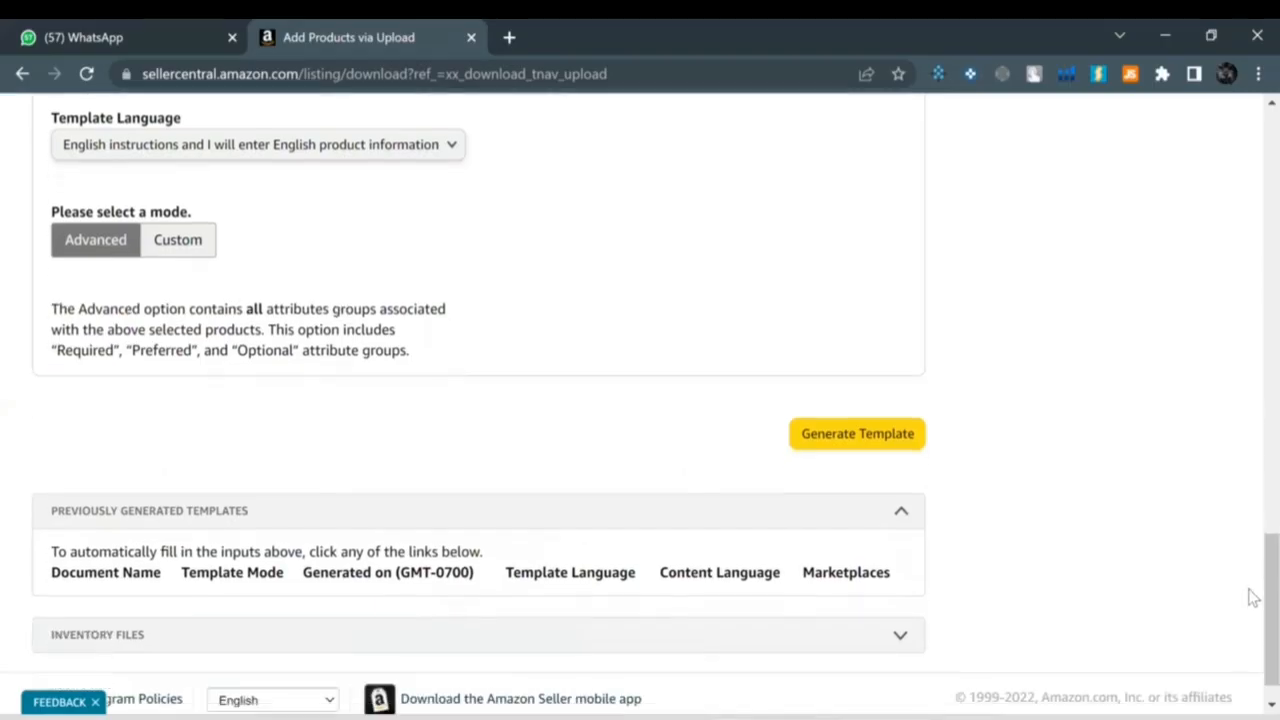
left_click(858, 444)
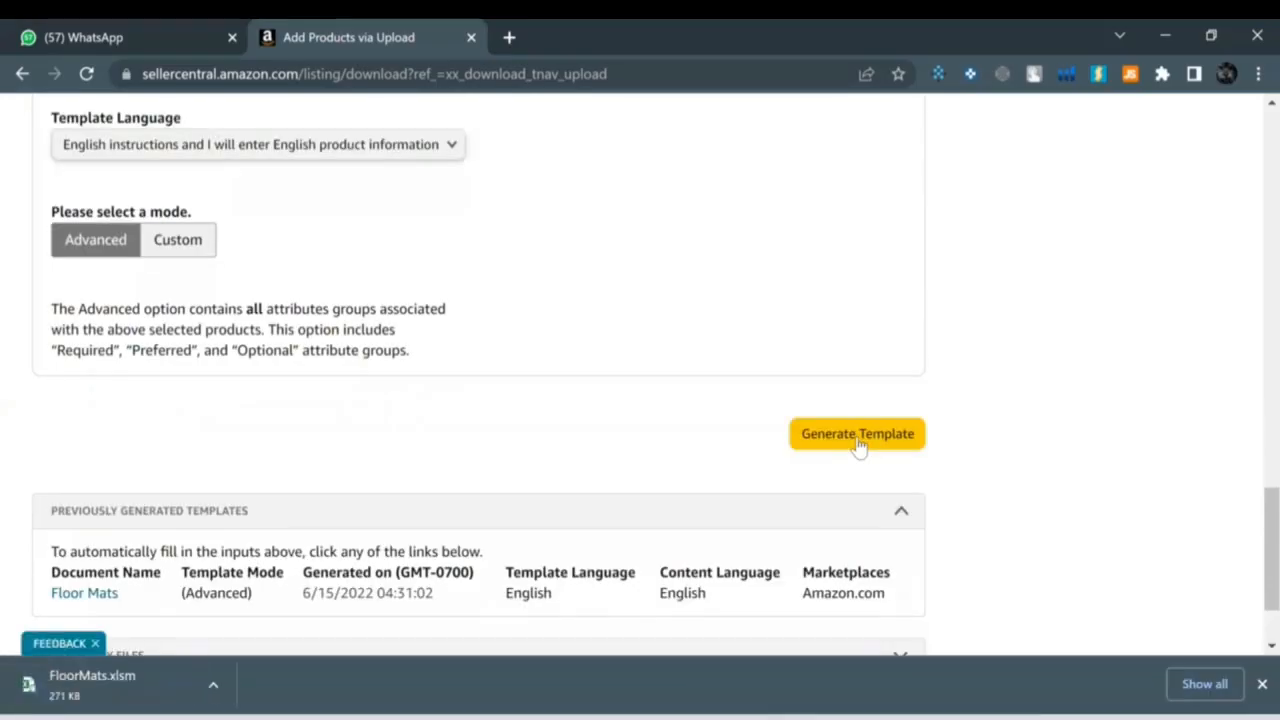
left_click(115, 692)
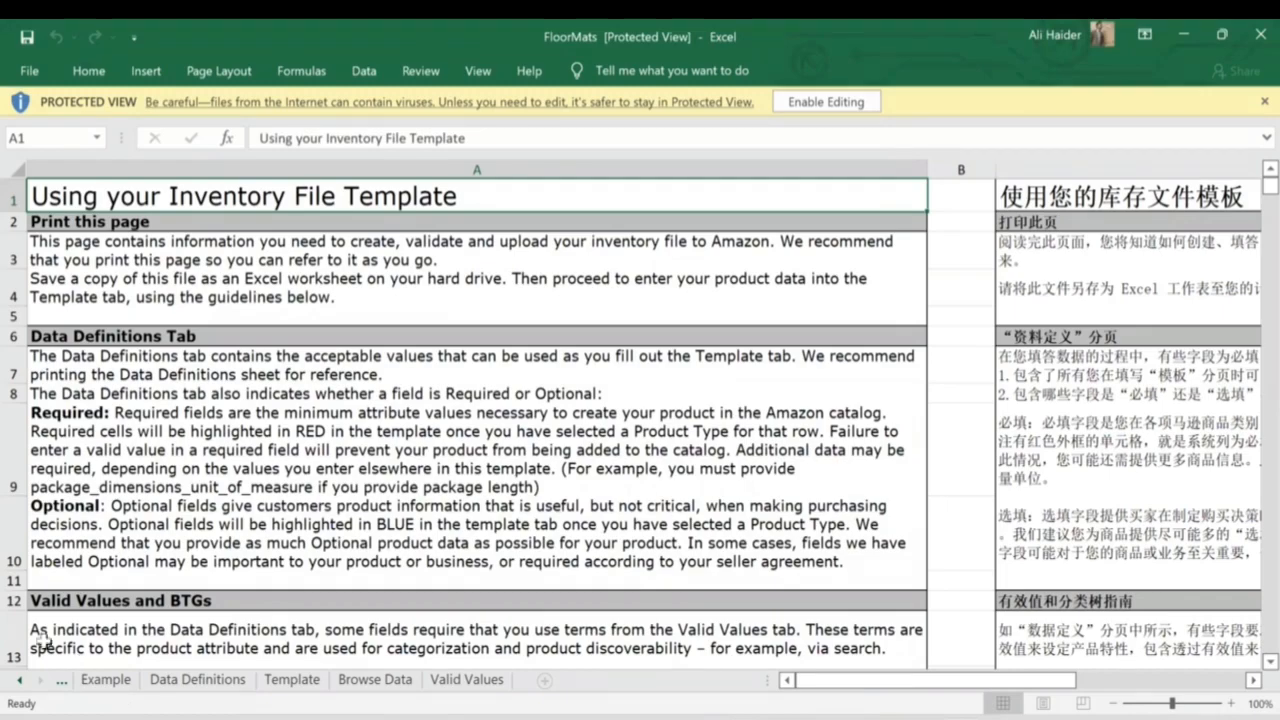
left_click(843, 112)
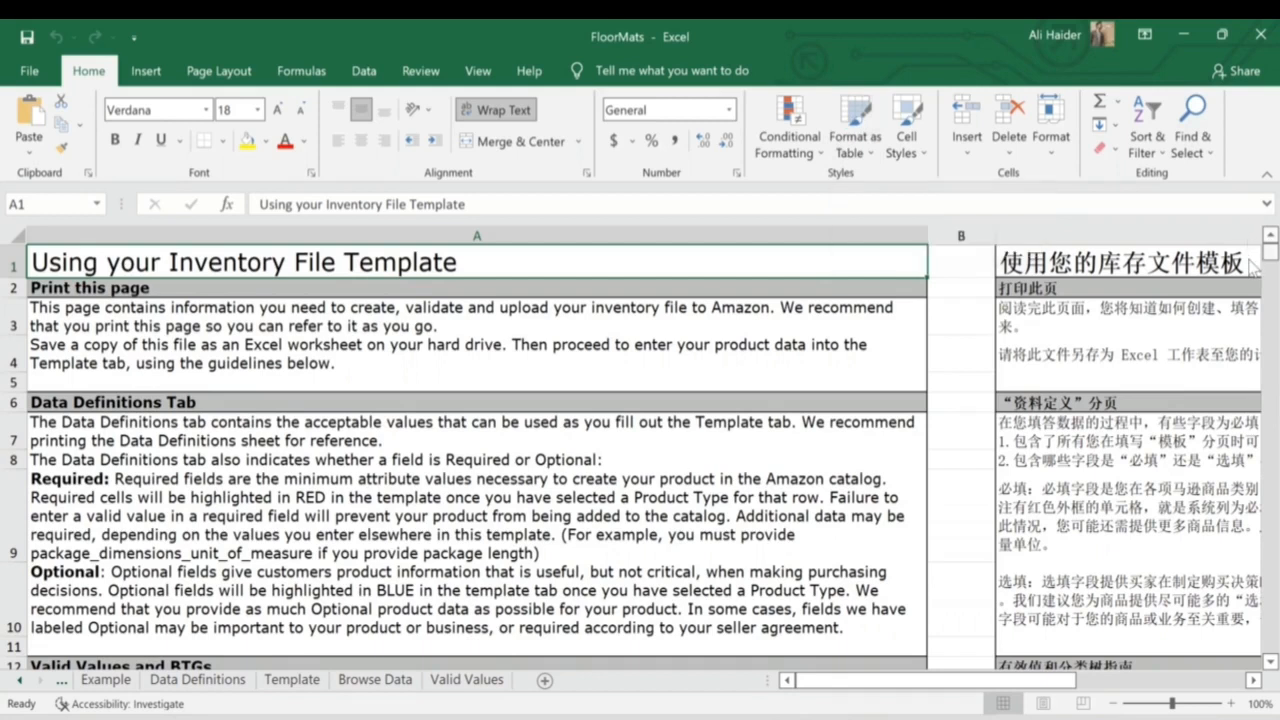
Step: Review the workbook's instructions and the sample product rows on the Example sheet
left_click_drag(1250, 267, 1250, 286)
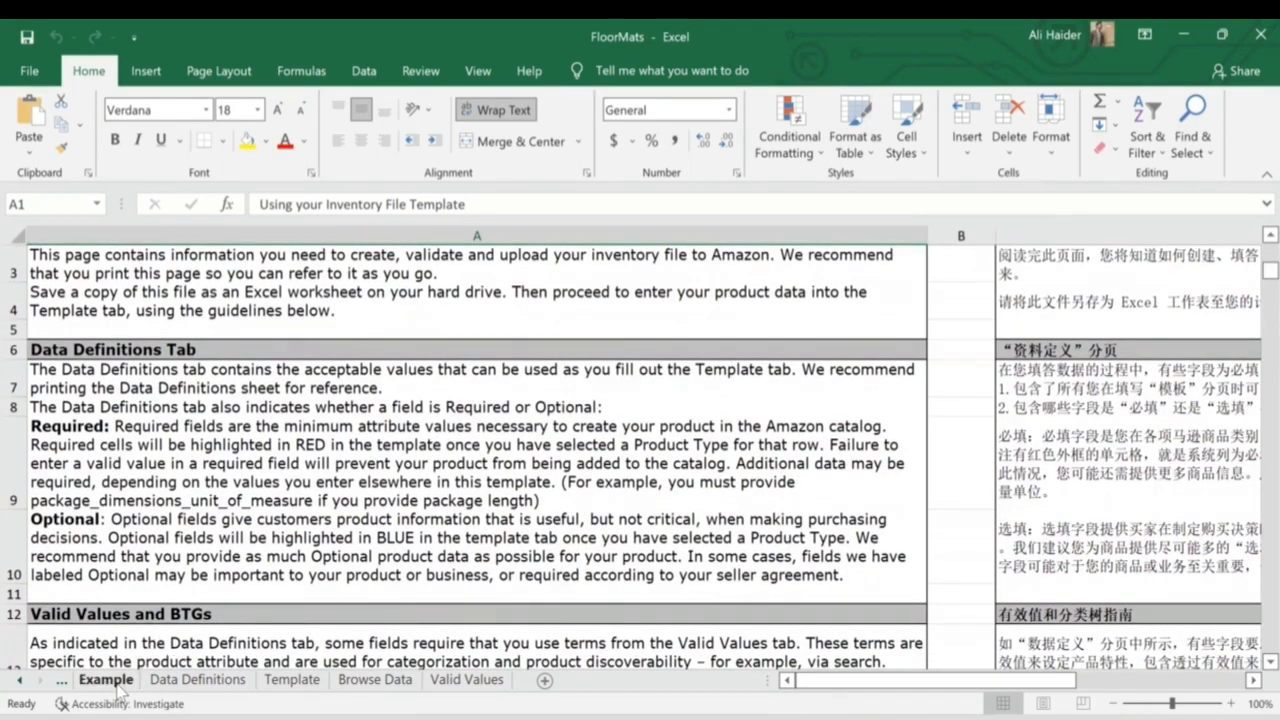
left_click(110, 681)
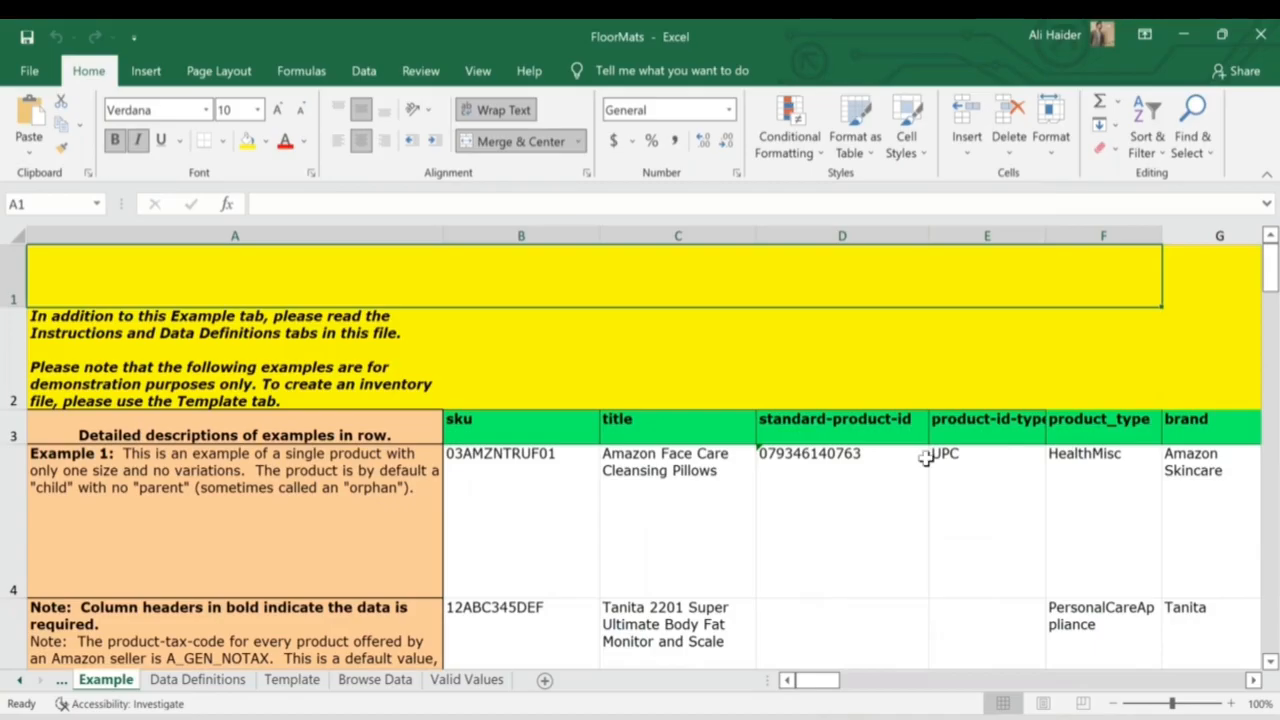
left_click_drag(1075, 469, 640, 650)
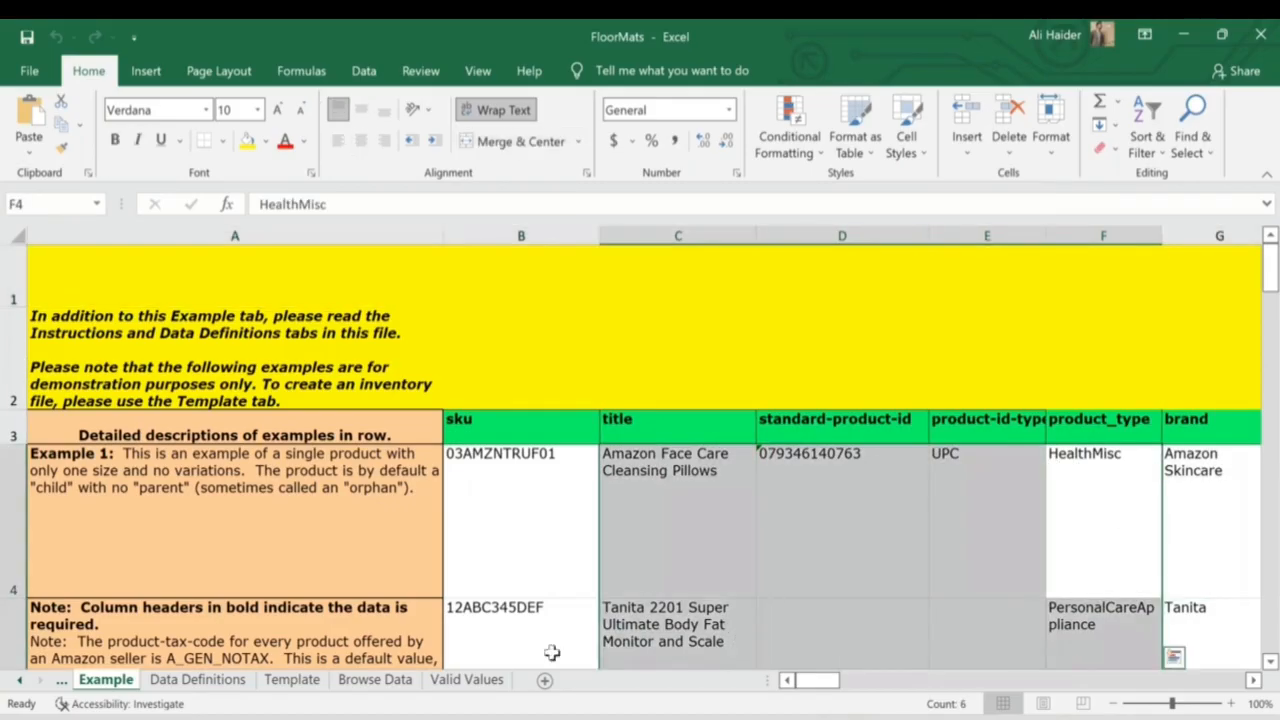
Step: On the Template sheet, set the Product Type in cell A4 to vehiclemat
left_click(297, 684)
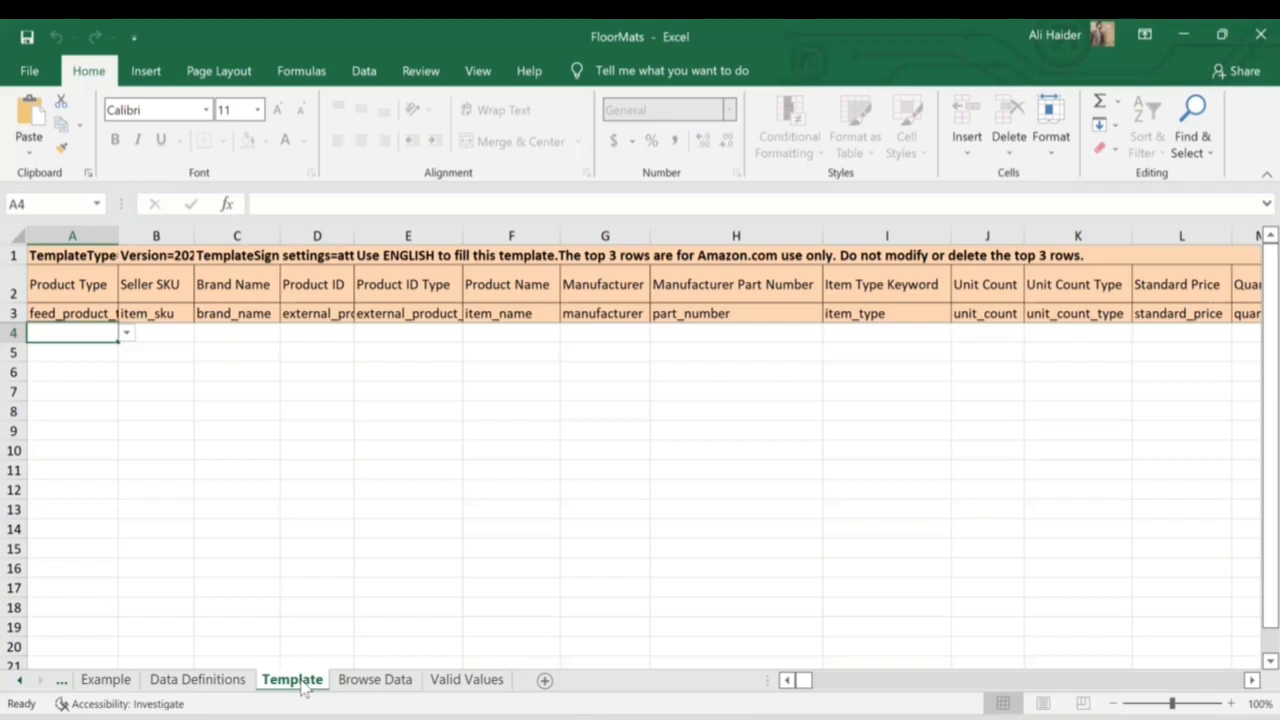
left_click(127, 333)
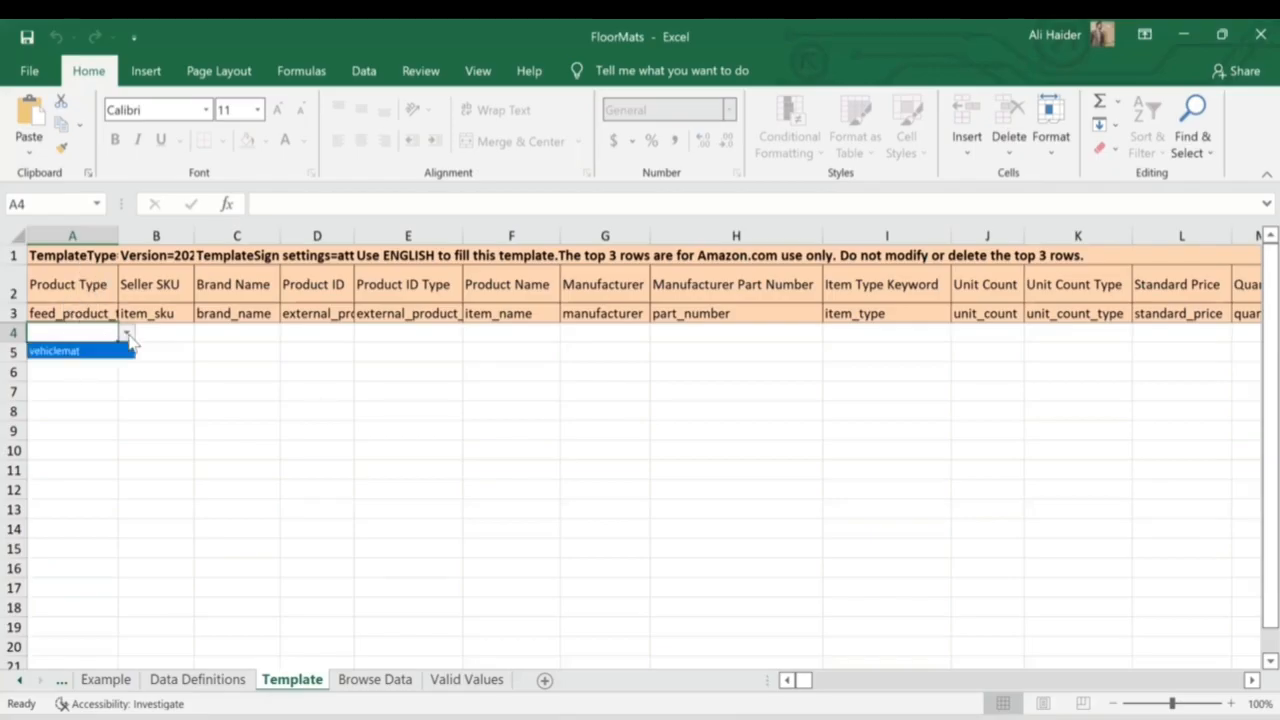
left_click(79, 352)
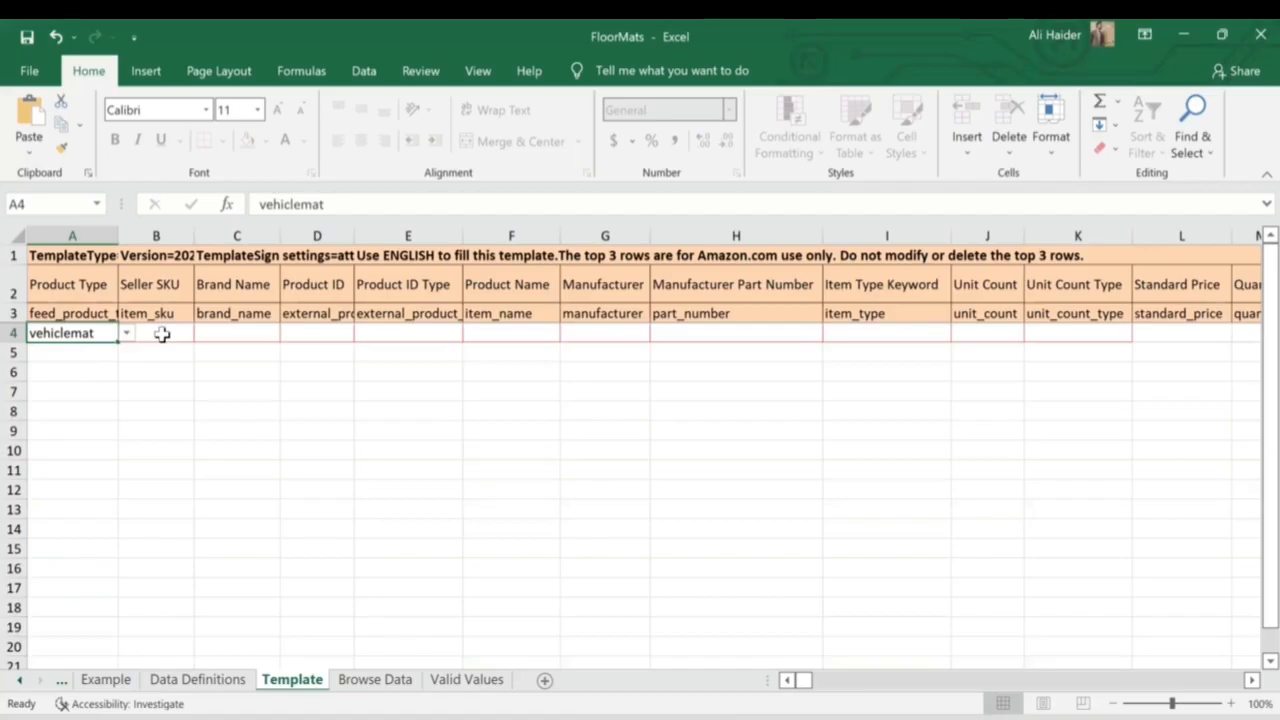
Step: Enter carmat78 as the Seller SKU in cell B4
left_click(163, 333)
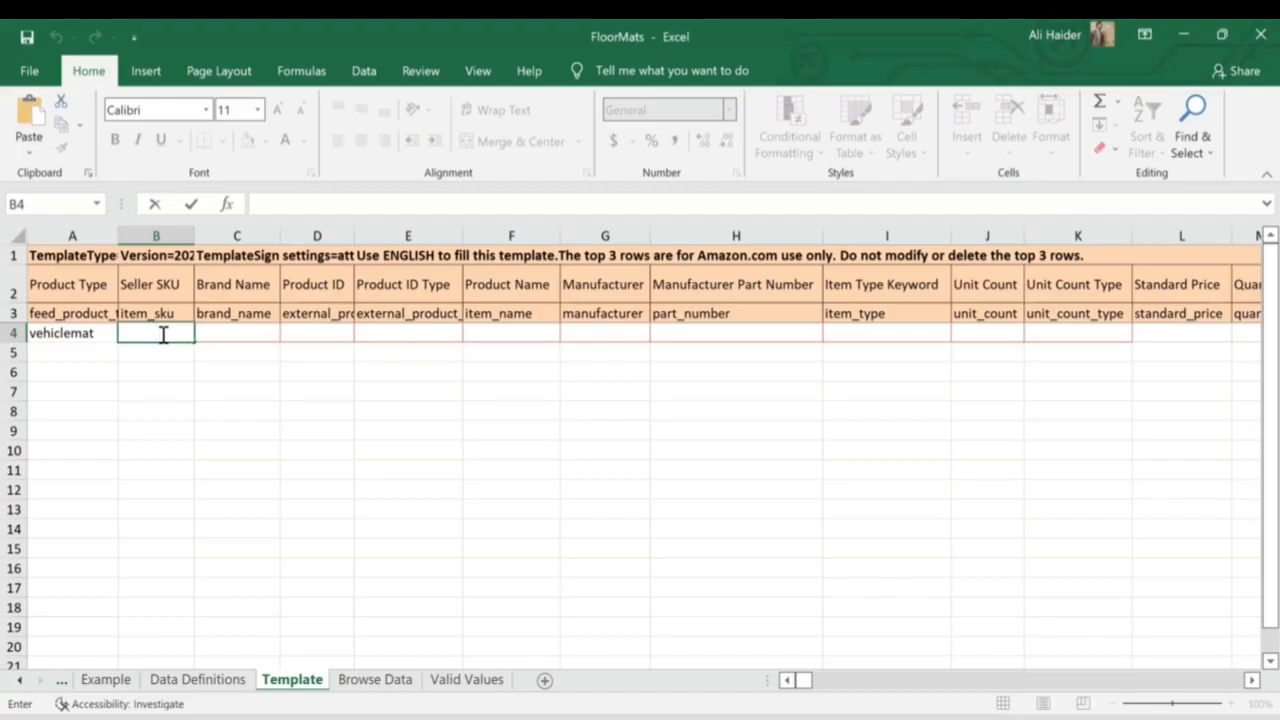
type("carmat78")
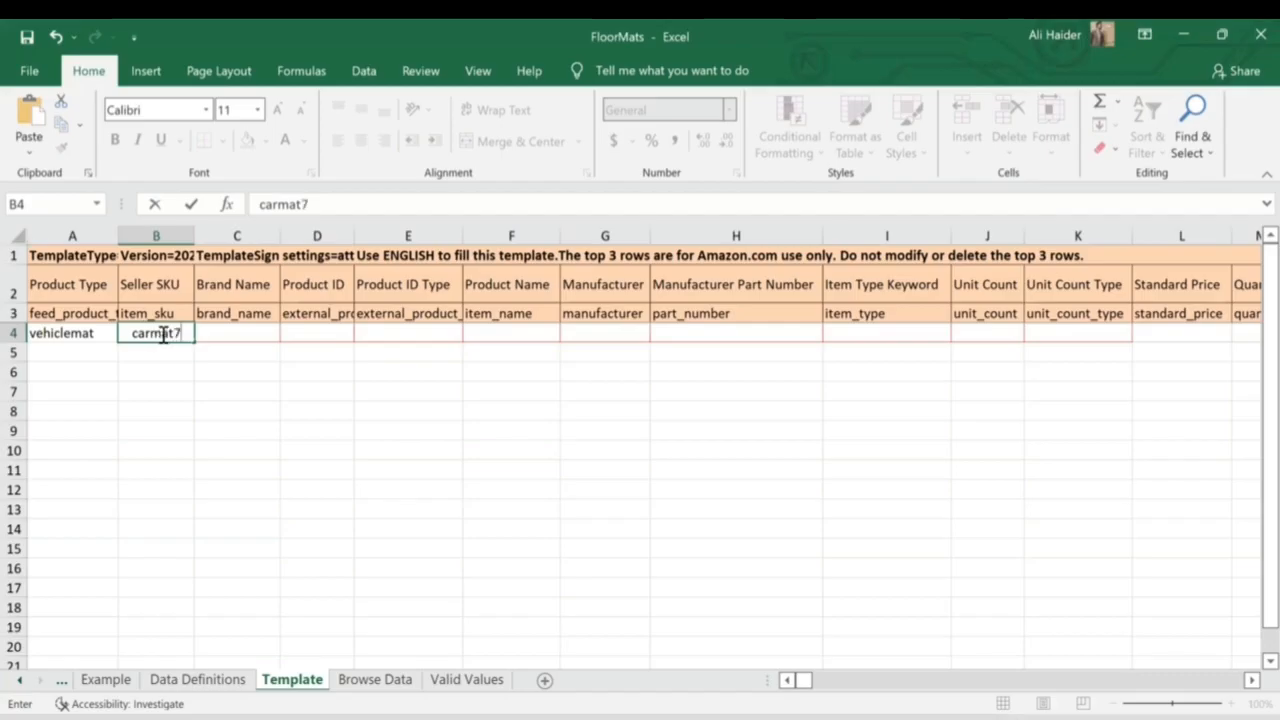
left_click(237, 332)
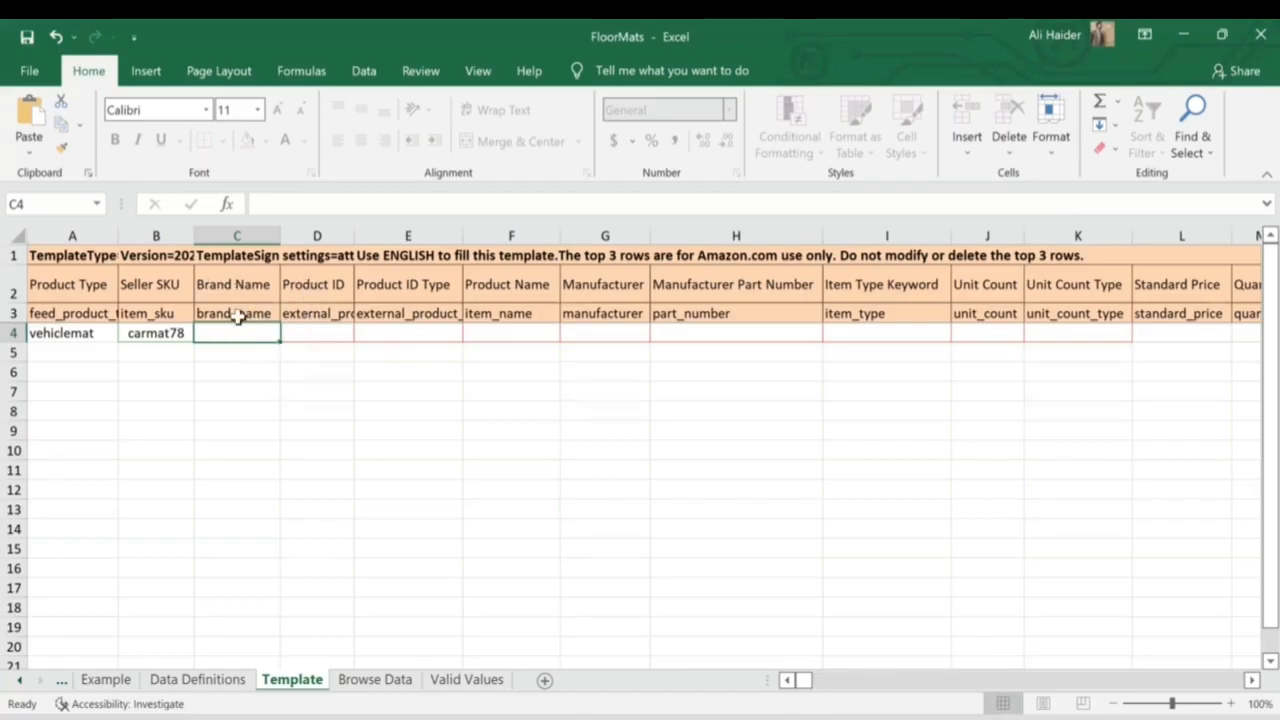
left_click(386, 336)
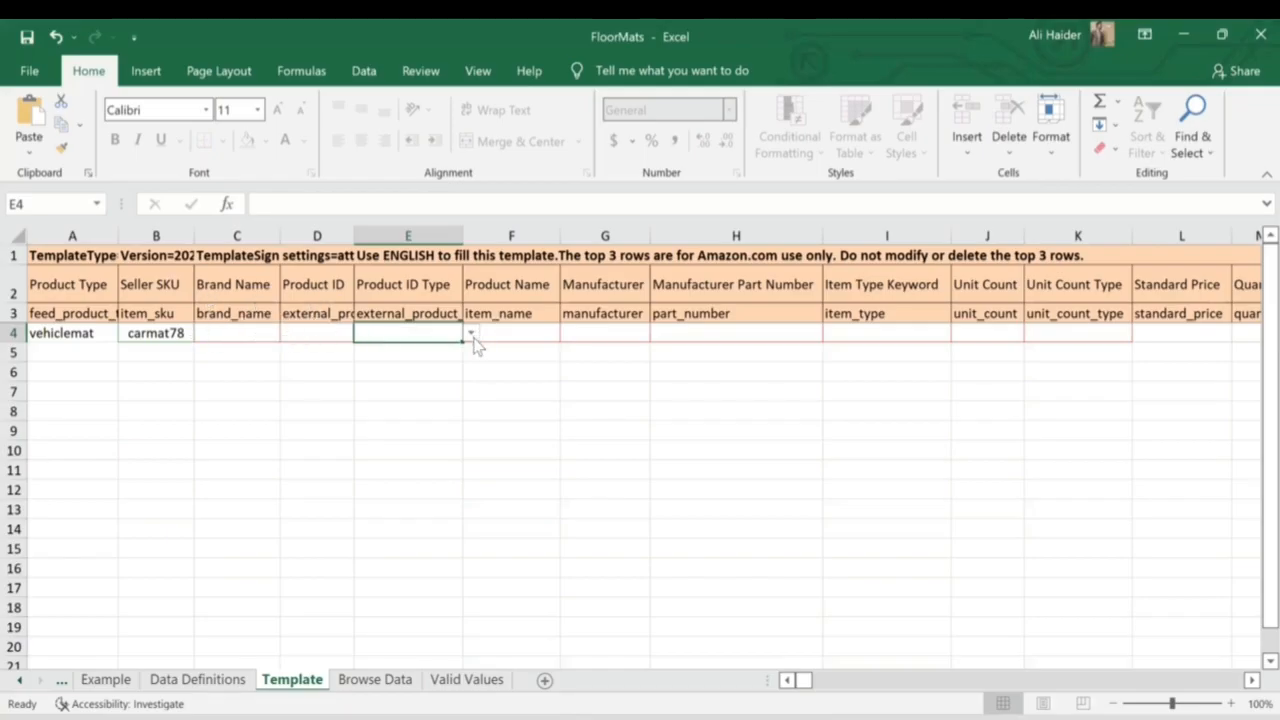
Step: Copy the full "Car Mats Beige Colour Diamond Shape Handmade Customized" title line from Notepad into the Product Name cell F4
left_click(536, 338)
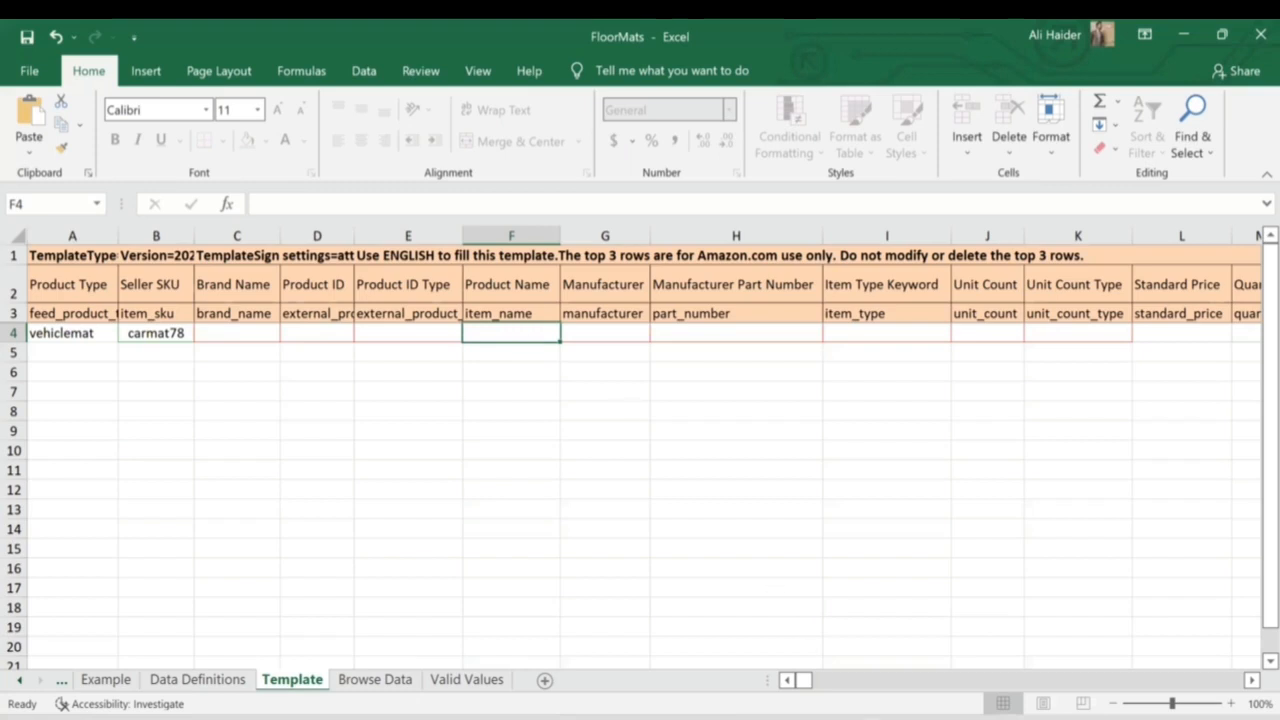
left_click(845, 718)
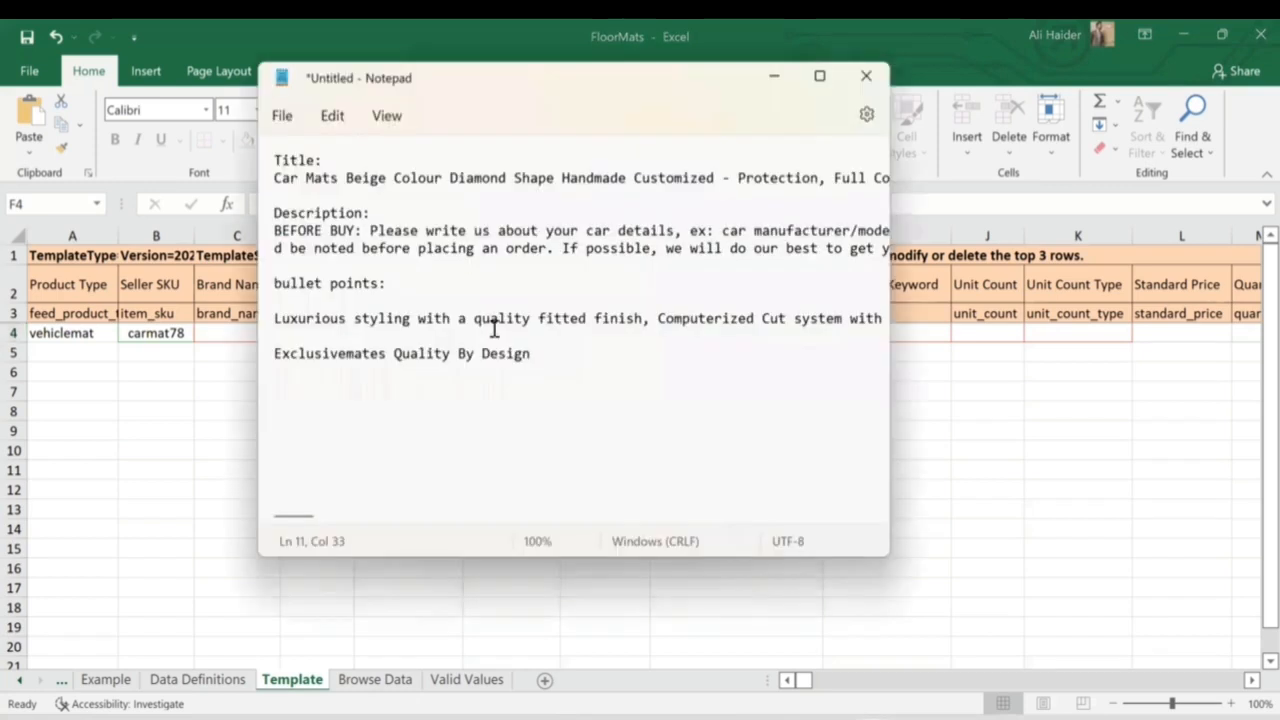
triple_click(400, 178)
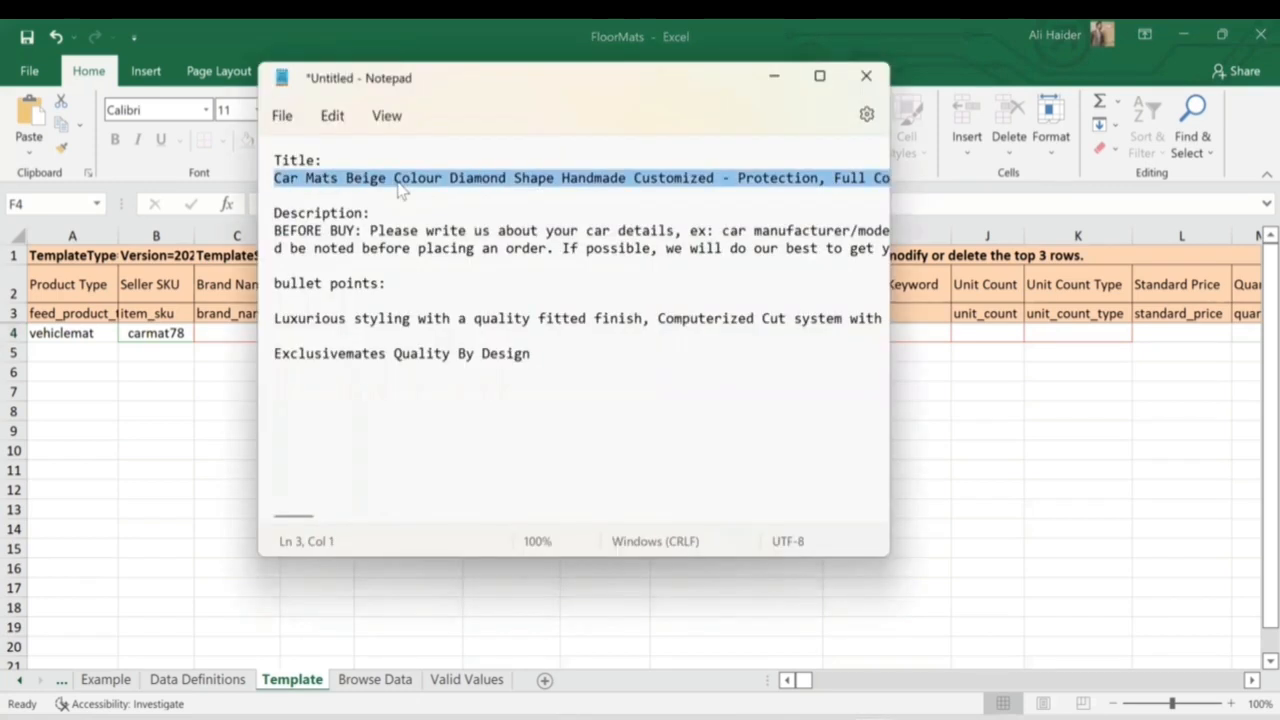
left_click(706, 631)
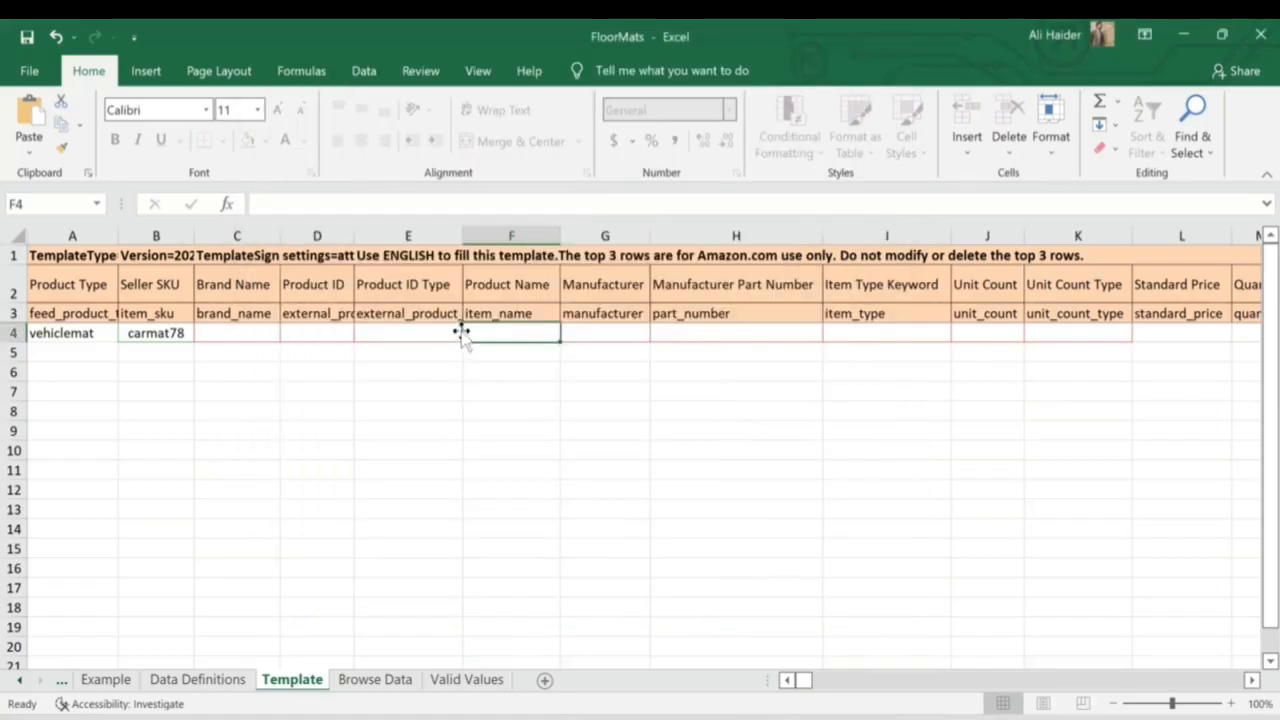
type("Car Mats Beige Colour Diamond Shape Handmade Customized - Protection, Full Coverage Pads Anti-Slip Leather Floor Lining All Weather")
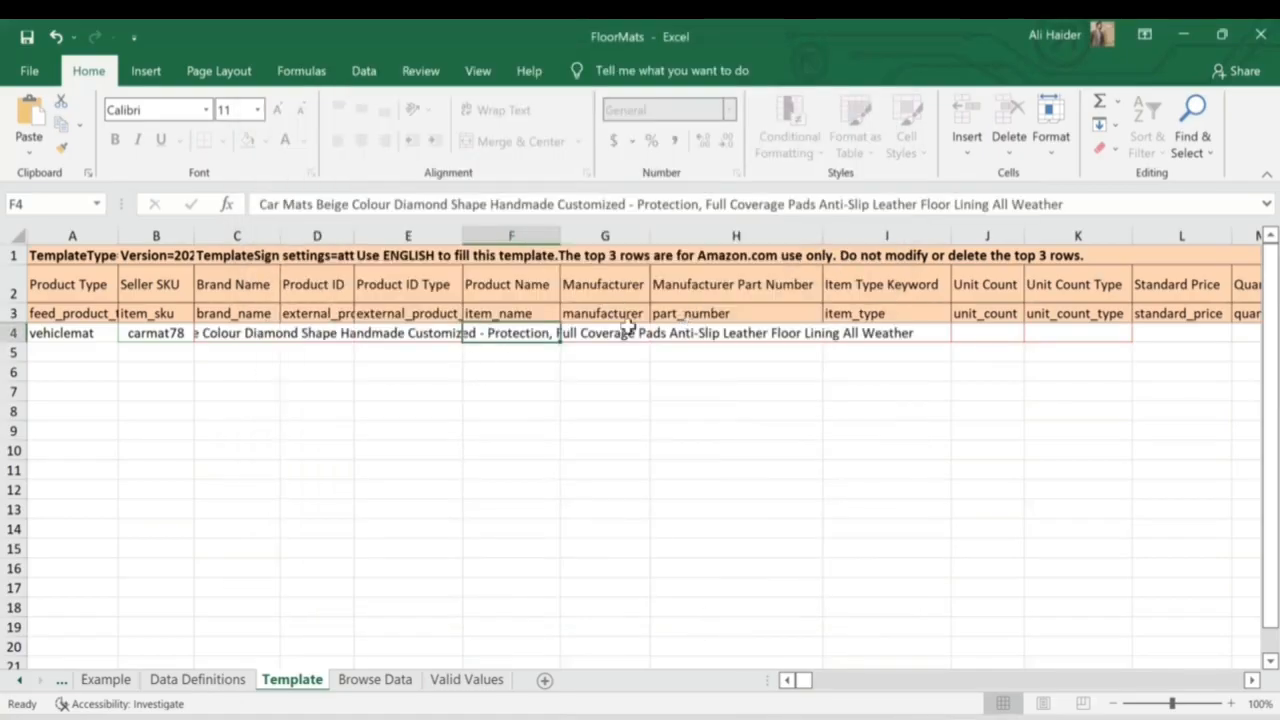
Step: Copy "Exclusivemates Quality By Design" from the Notepad notes into the Manufacturer cell G4
double_click(590, 335)
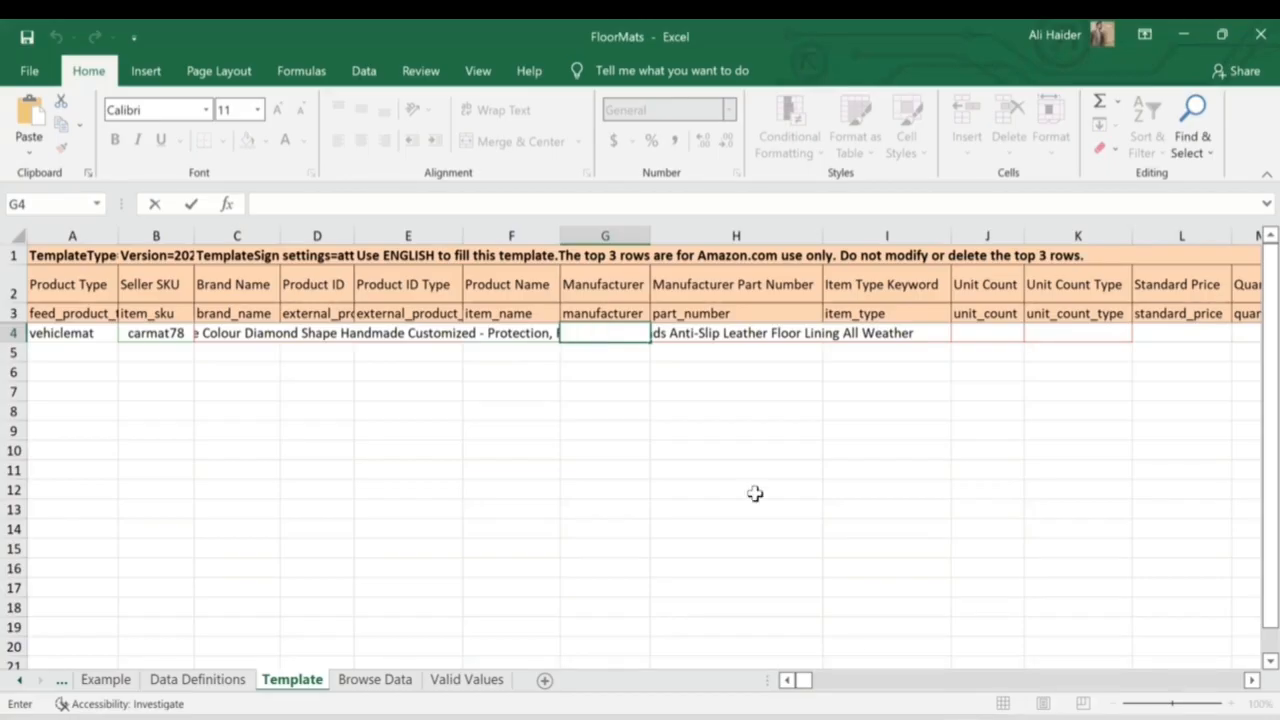
key("alt+Tab")
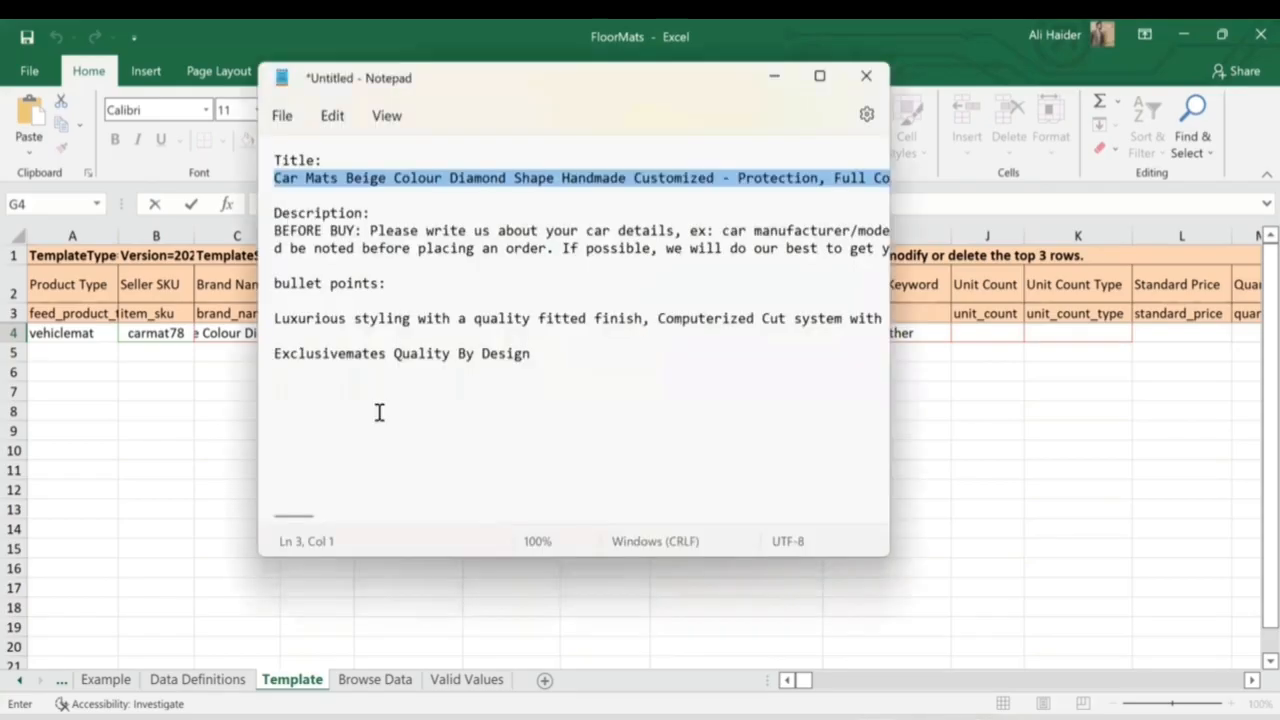
left_click(352, 350)
double_click(354, 351)
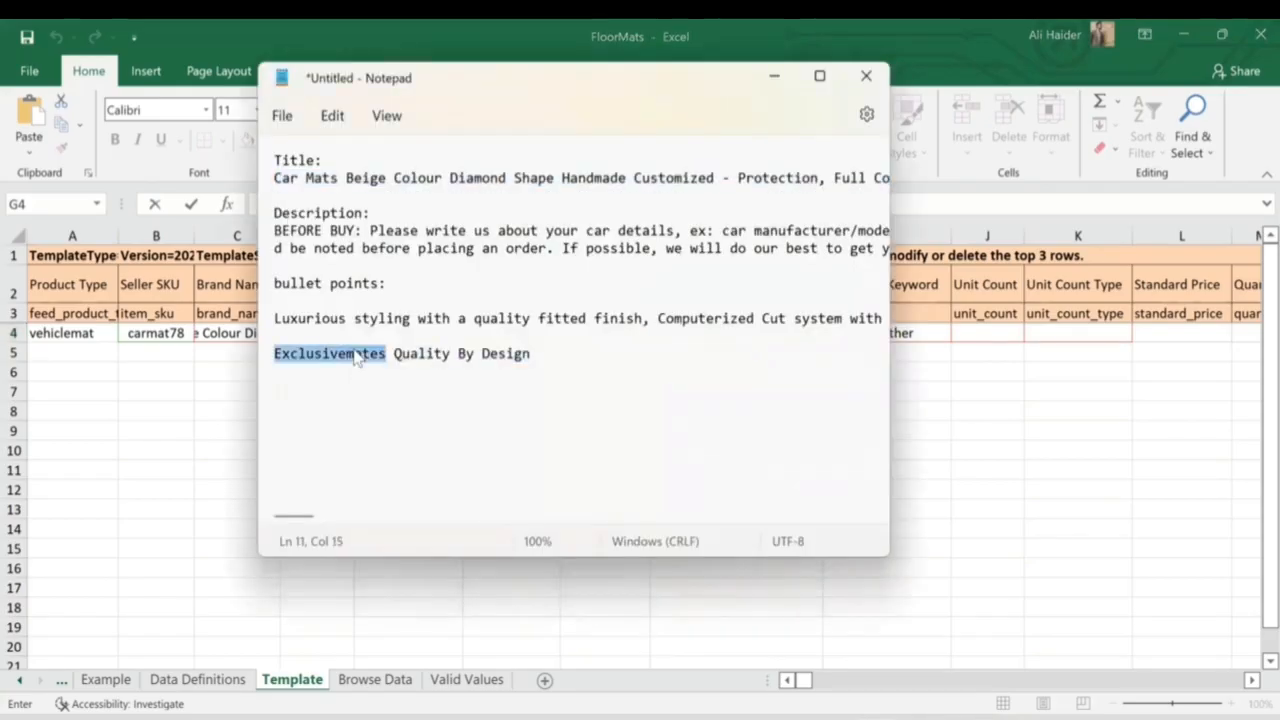
triple_click(356, 354)
key("ctrl+c")
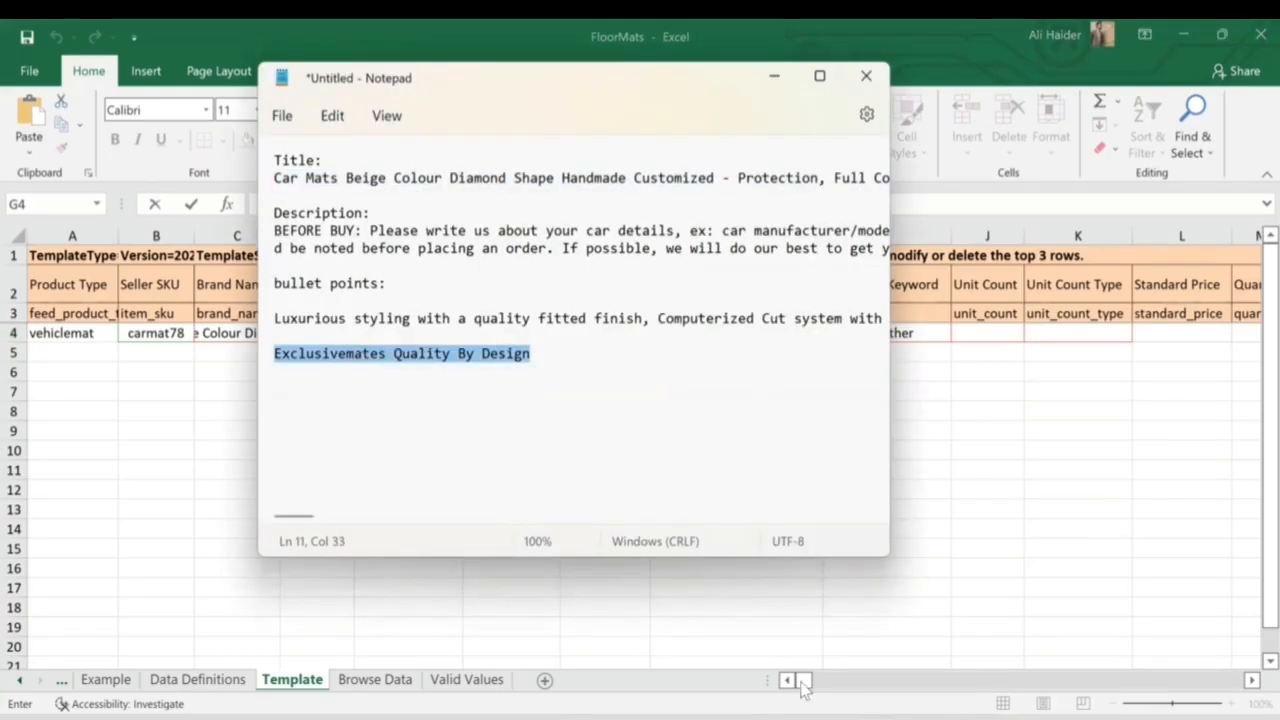
key("alt+Tab")
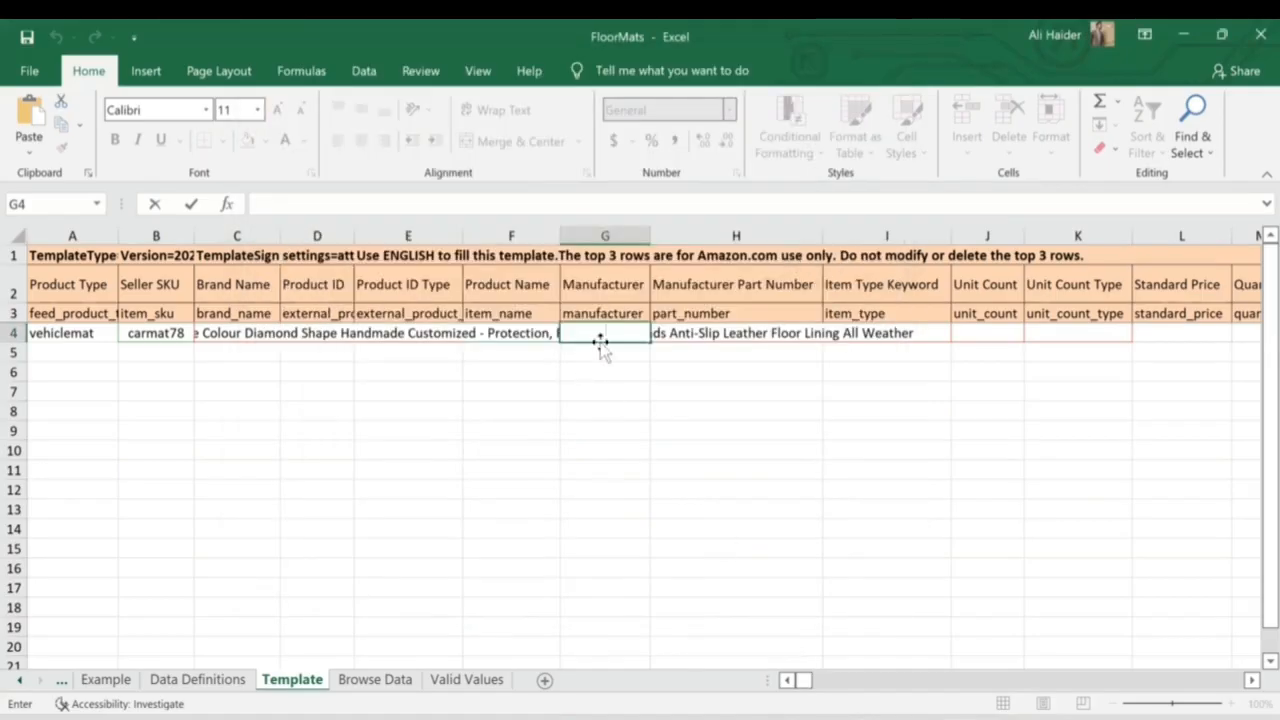
key("ctrl+v")
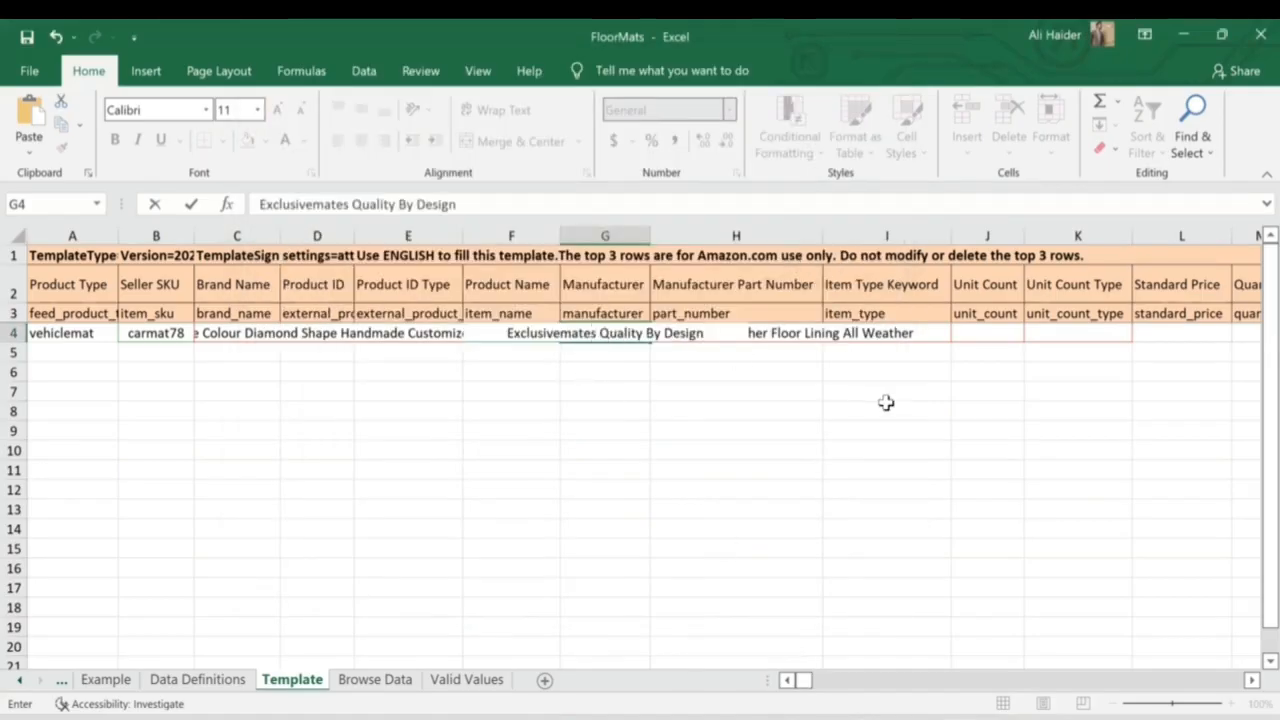
left_click(791, 391)
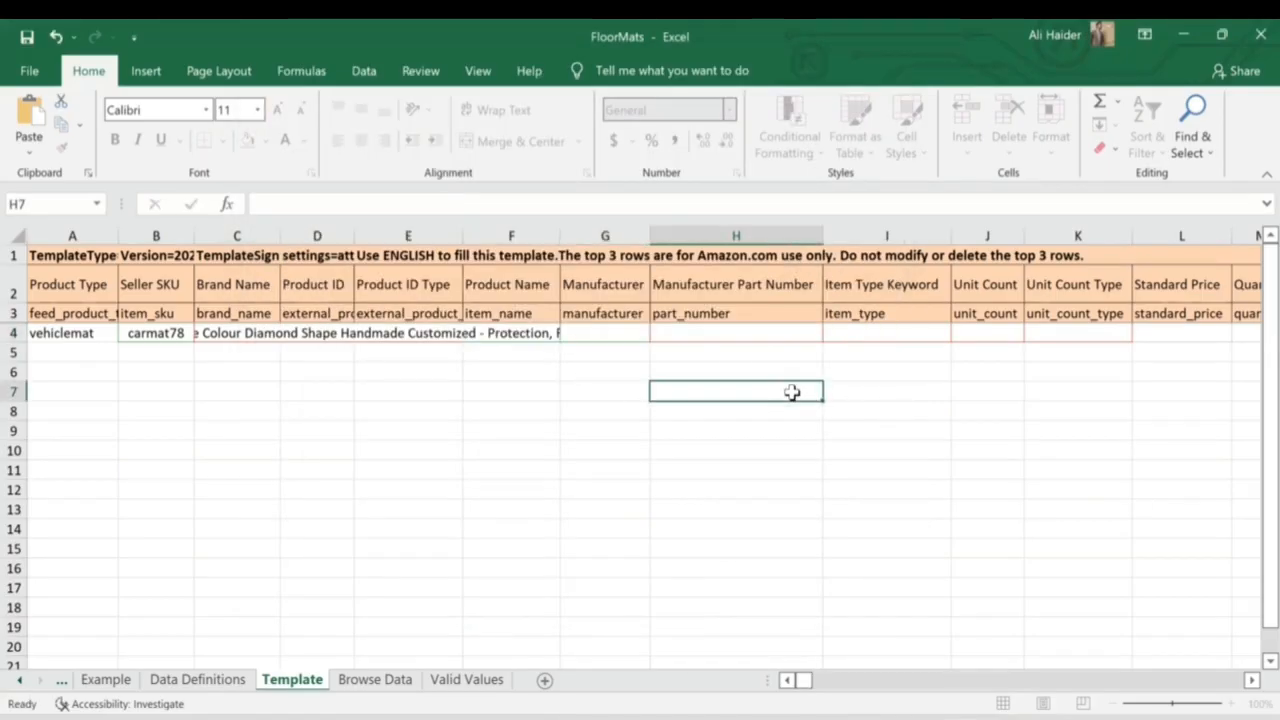
Step: Enter carmat78, without spaces, as the Manufacturer Part Number in cell H4
double_click(750, 335)
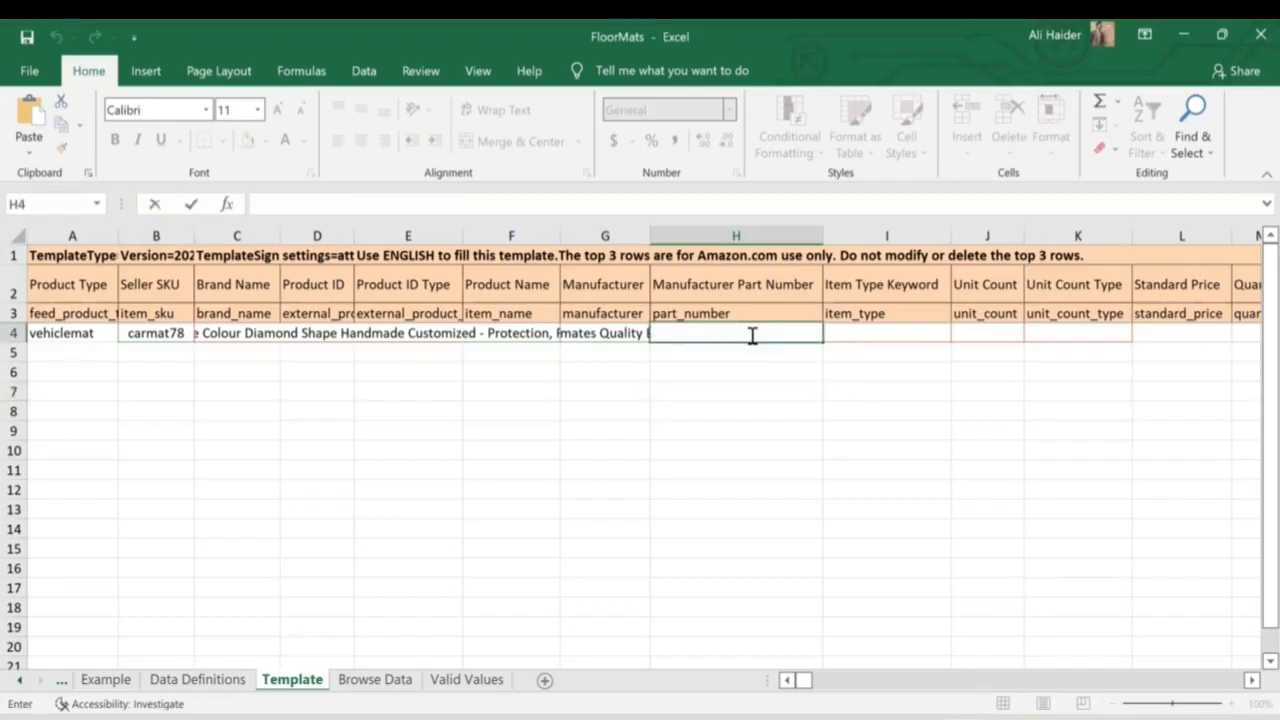
type("car mat 78")
left_click(731, 336)
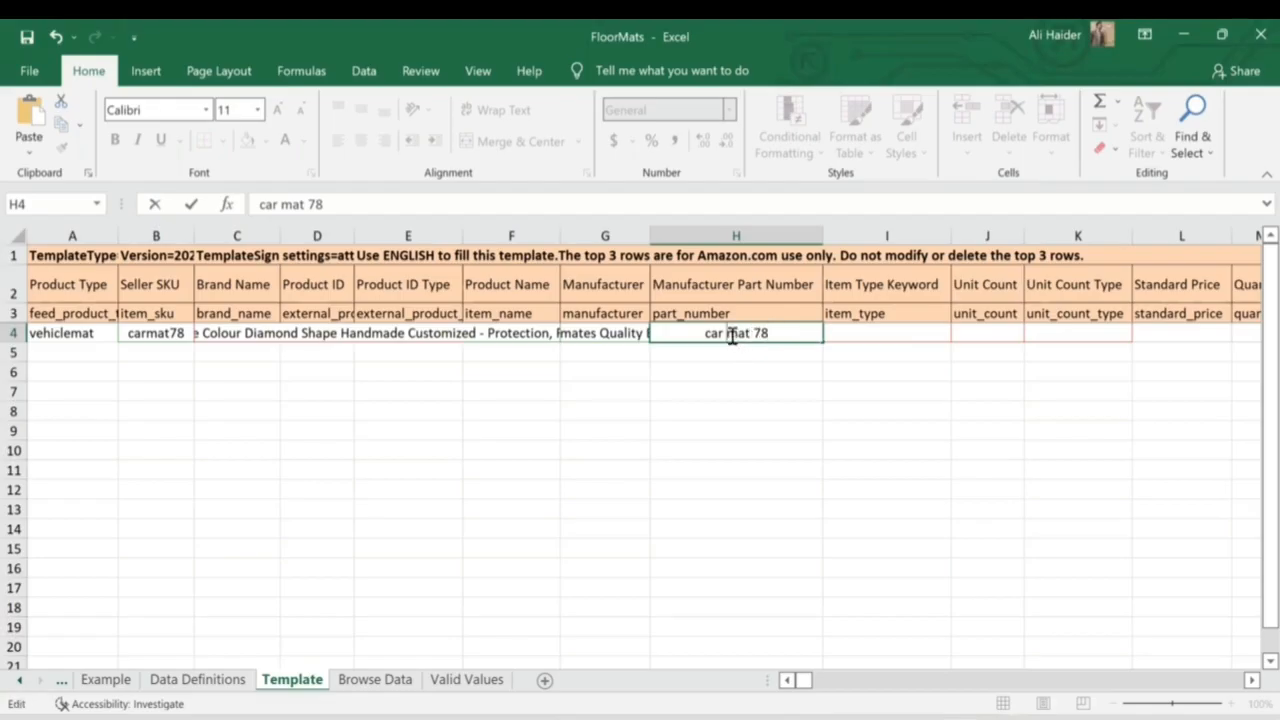
key("BackSpace")
key("Right")
key("Right")
key("Right")
key("Delete")
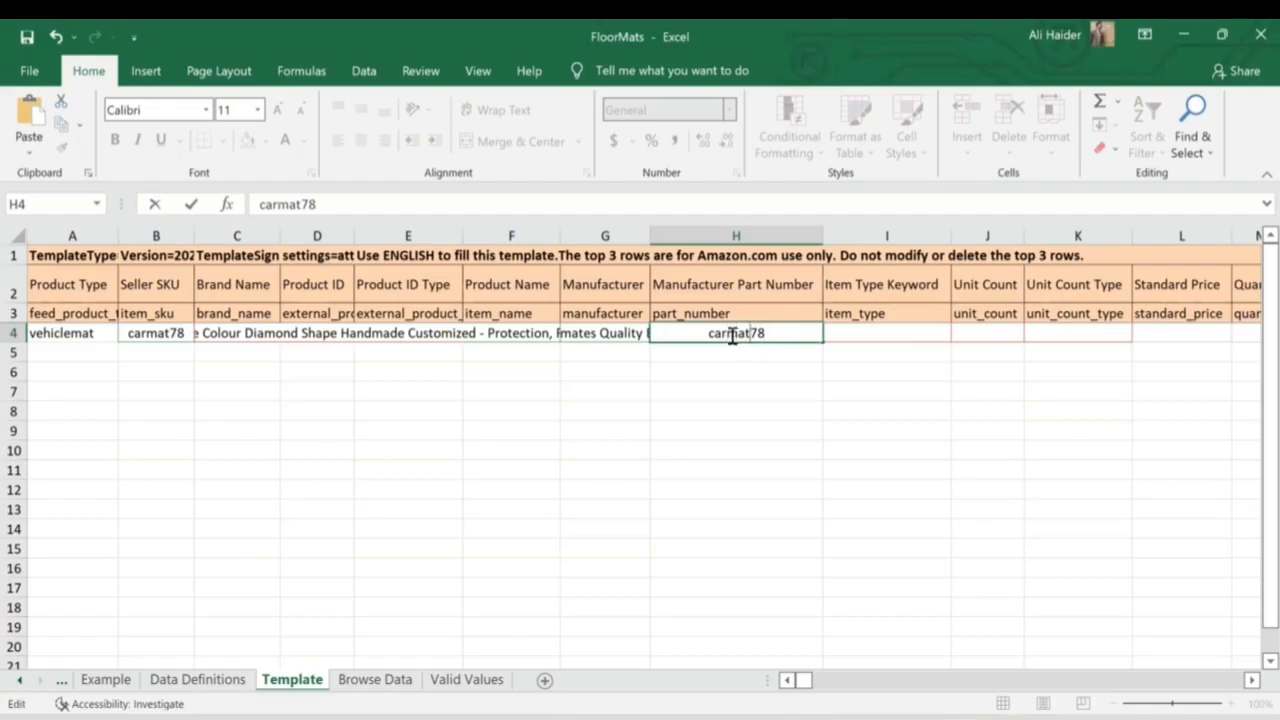
Step: Set the Item Type Keyword in cell I4 to car-floor-mats
left_click(921, 342)
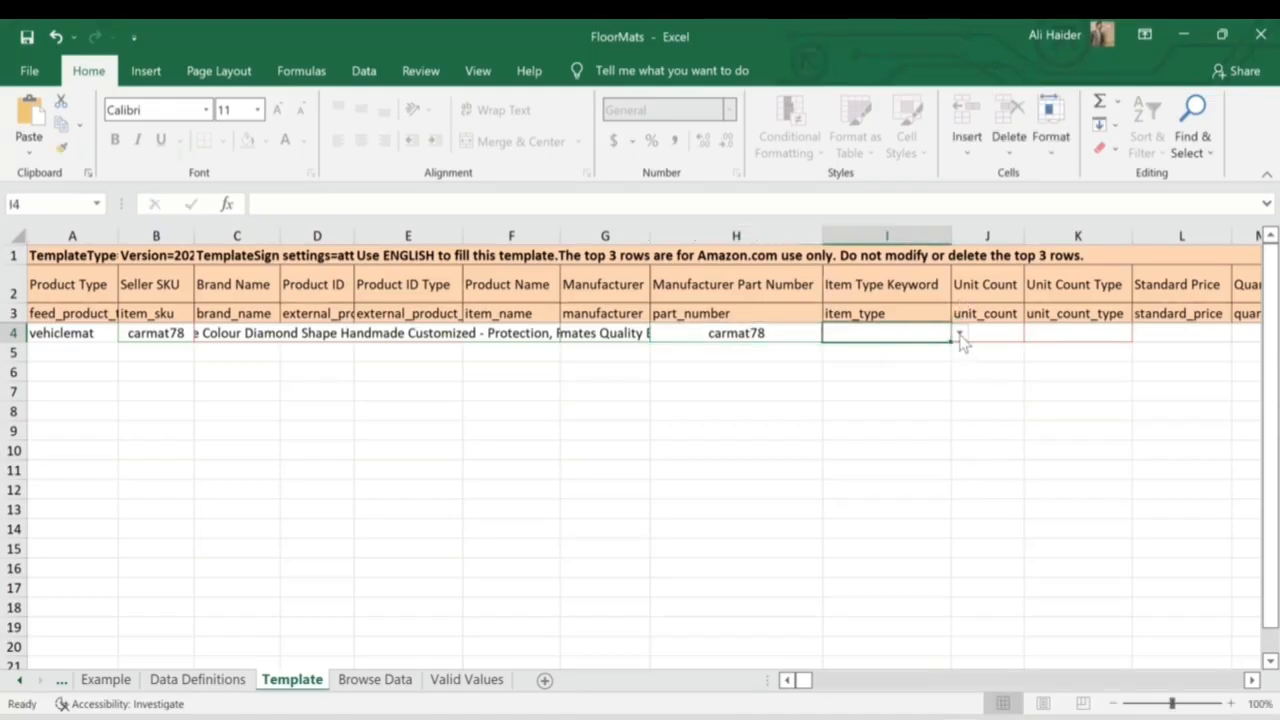
left_click(960, 340)
left_click(918, 352)
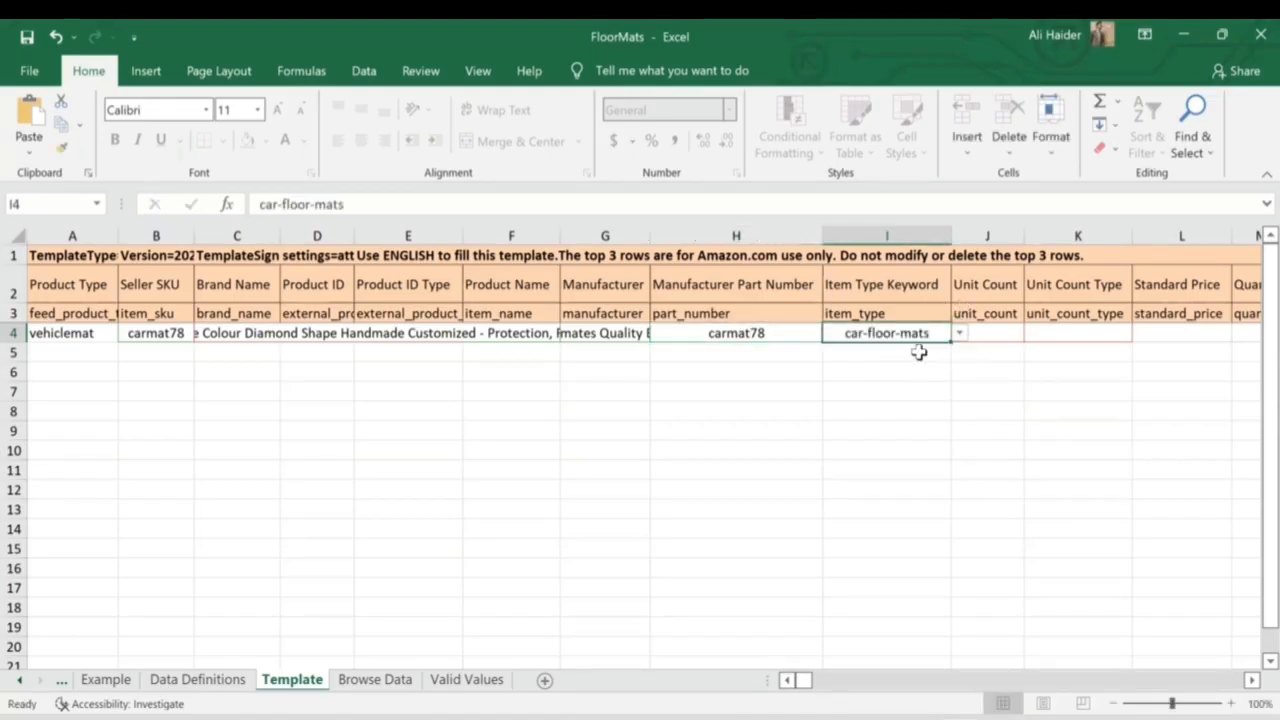
Step: Set the Unit Count in cell J4 to 3 and the Unit Count Type in K4 to Count
left_click(1002, 331)
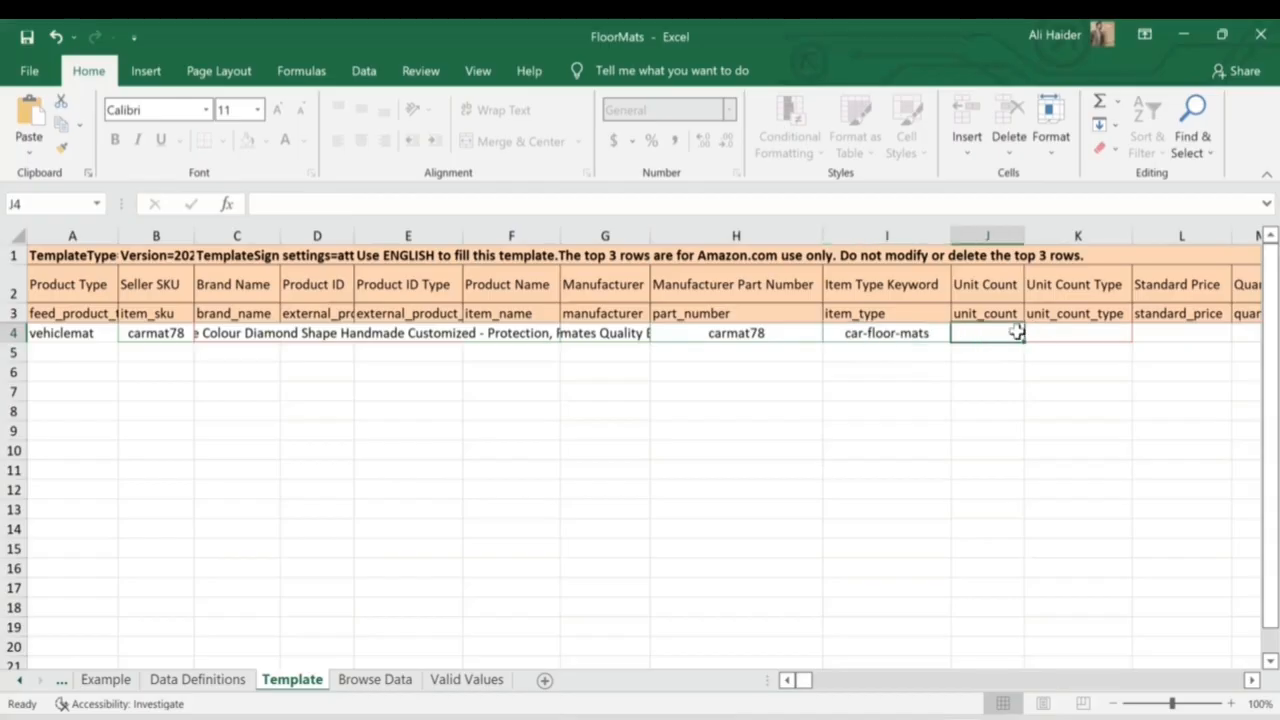
double_click(992, 333)
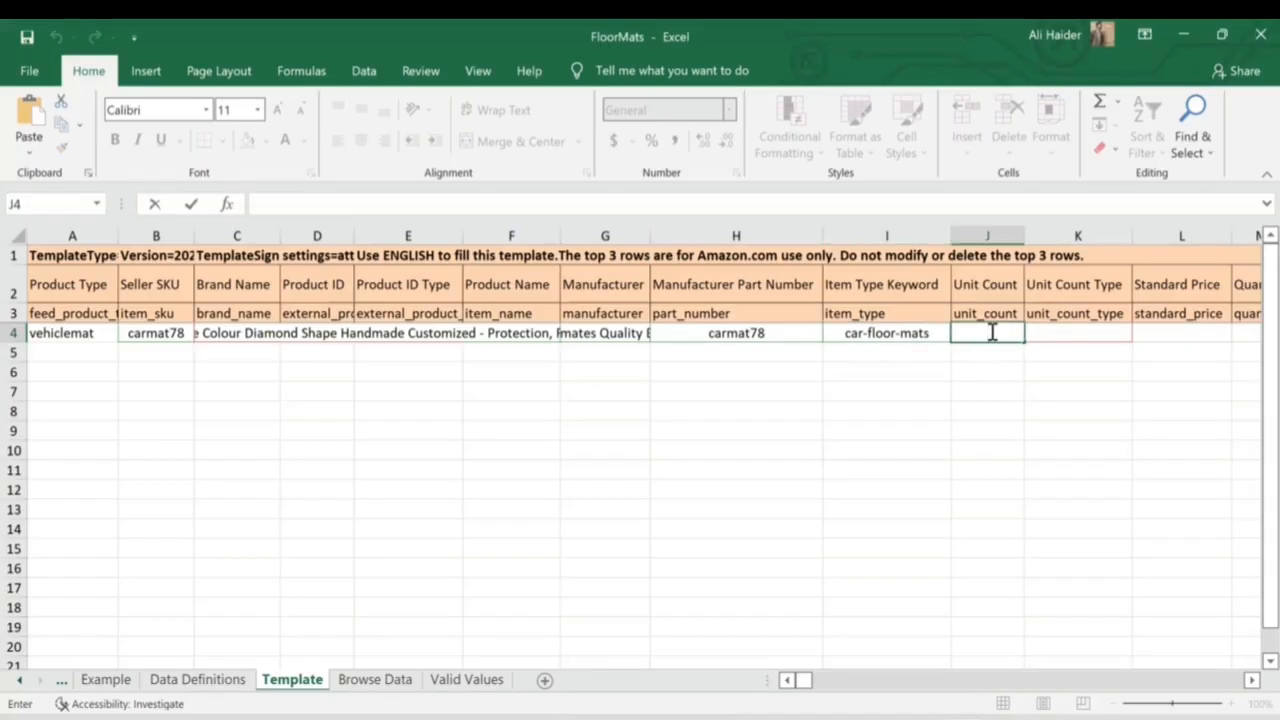
type("3")
left_click(1086, 337)
left_click(1141, 334)
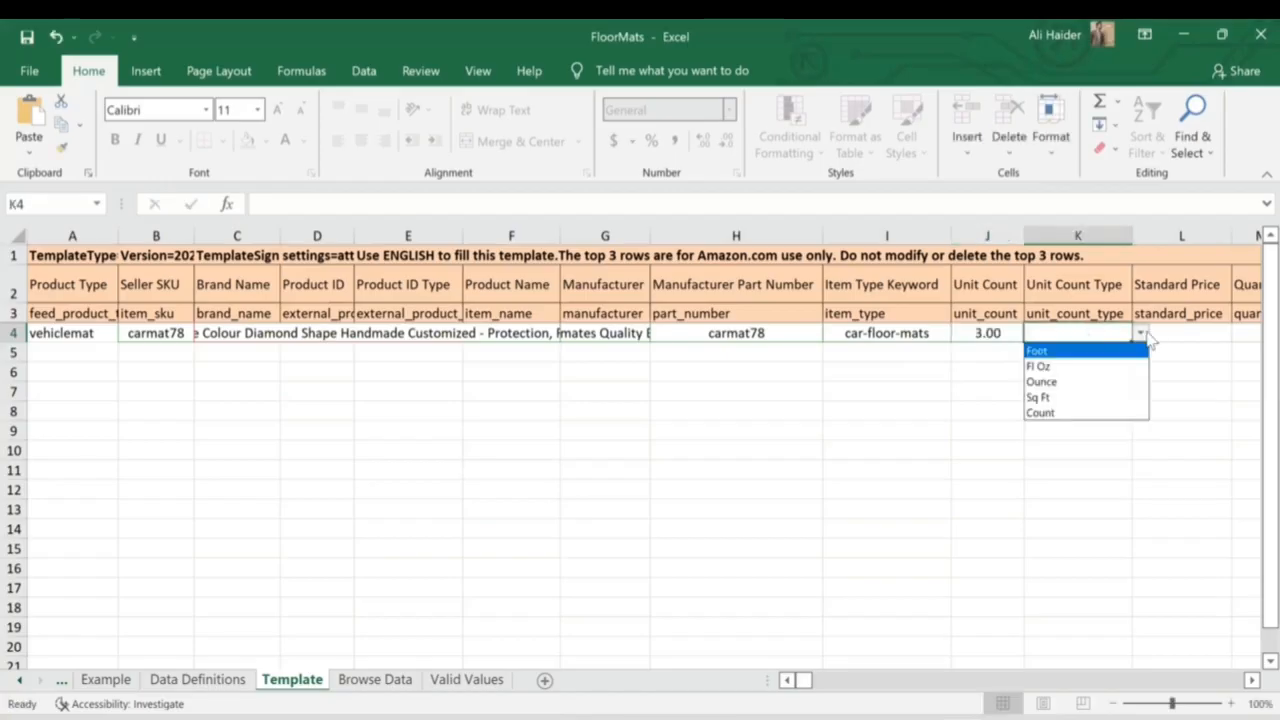
left_click(1068, 413)
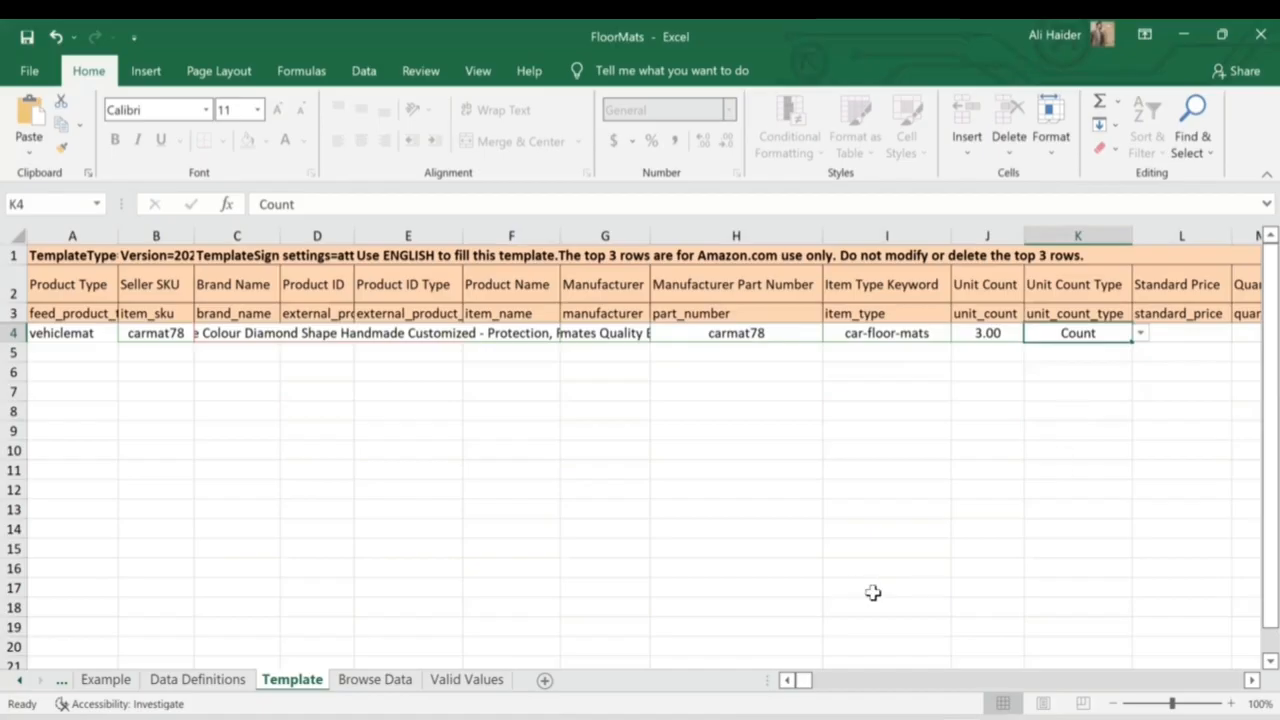
Step: Set the Standard Price in cell L4 to 190 and the Quantity in M4 to 34
scroll(820, 683, "right", 5)
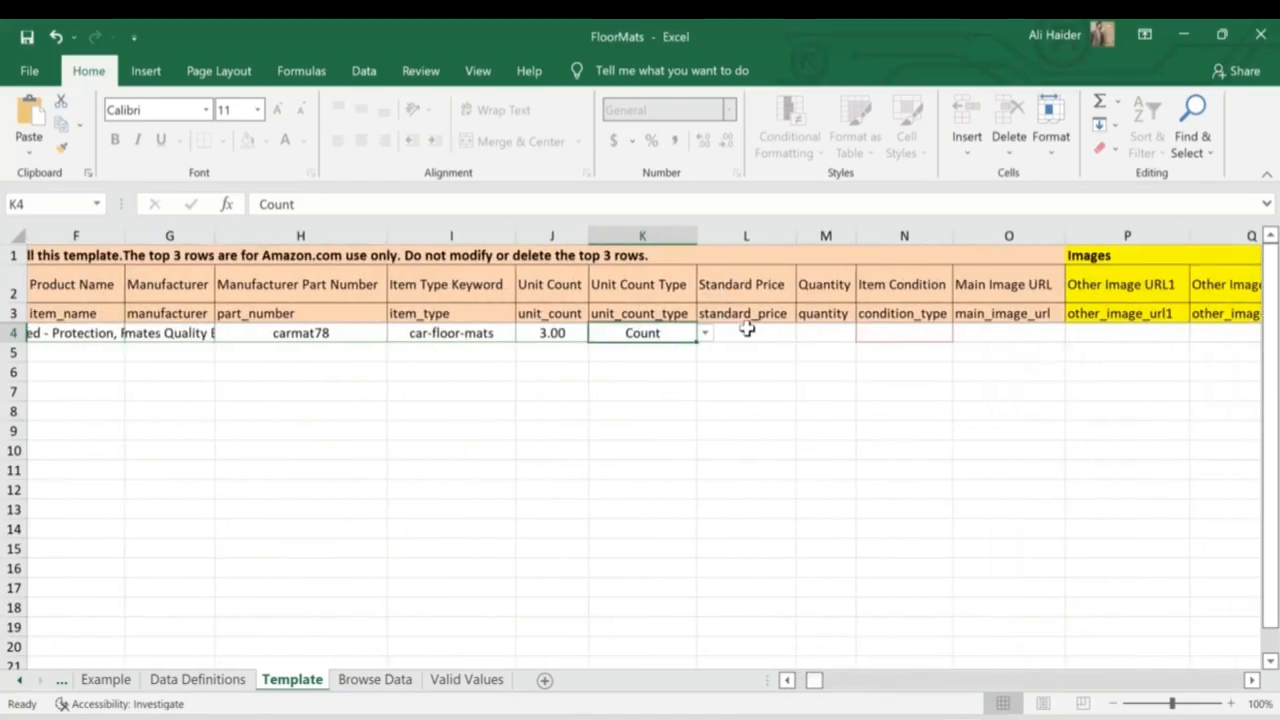
double_click(752, 333)
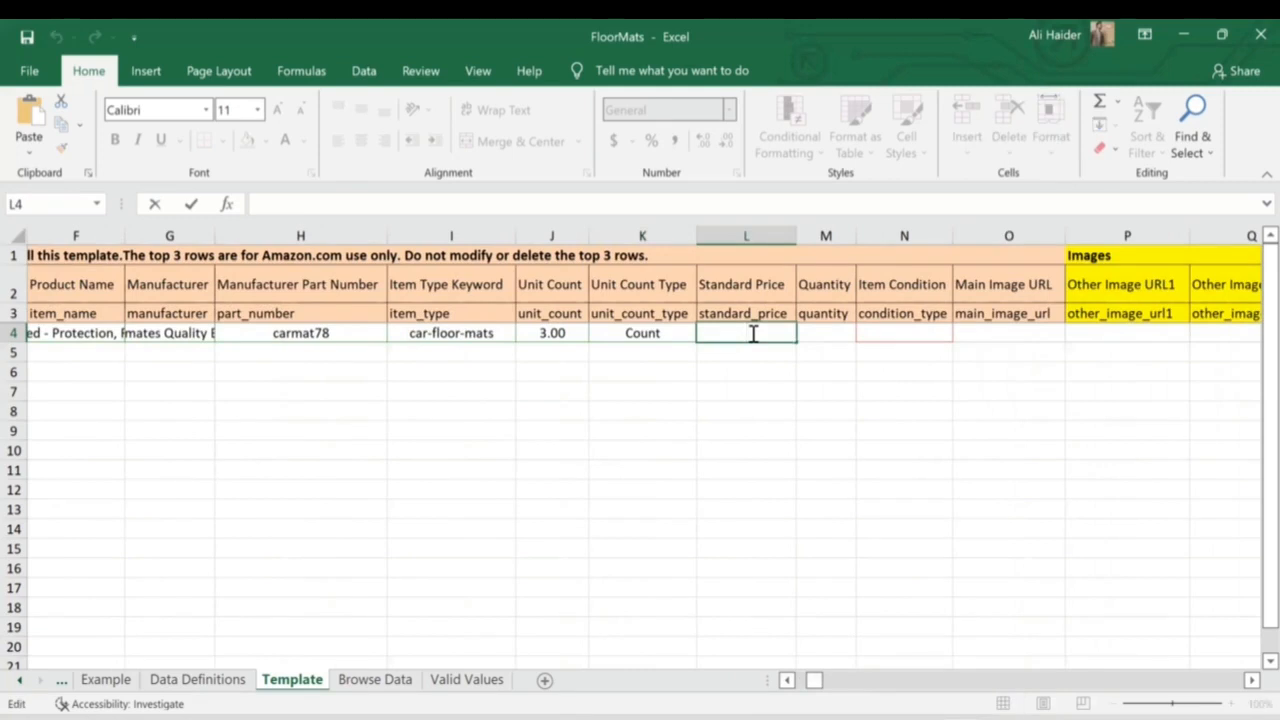
type("190")
double_click(826, 335)
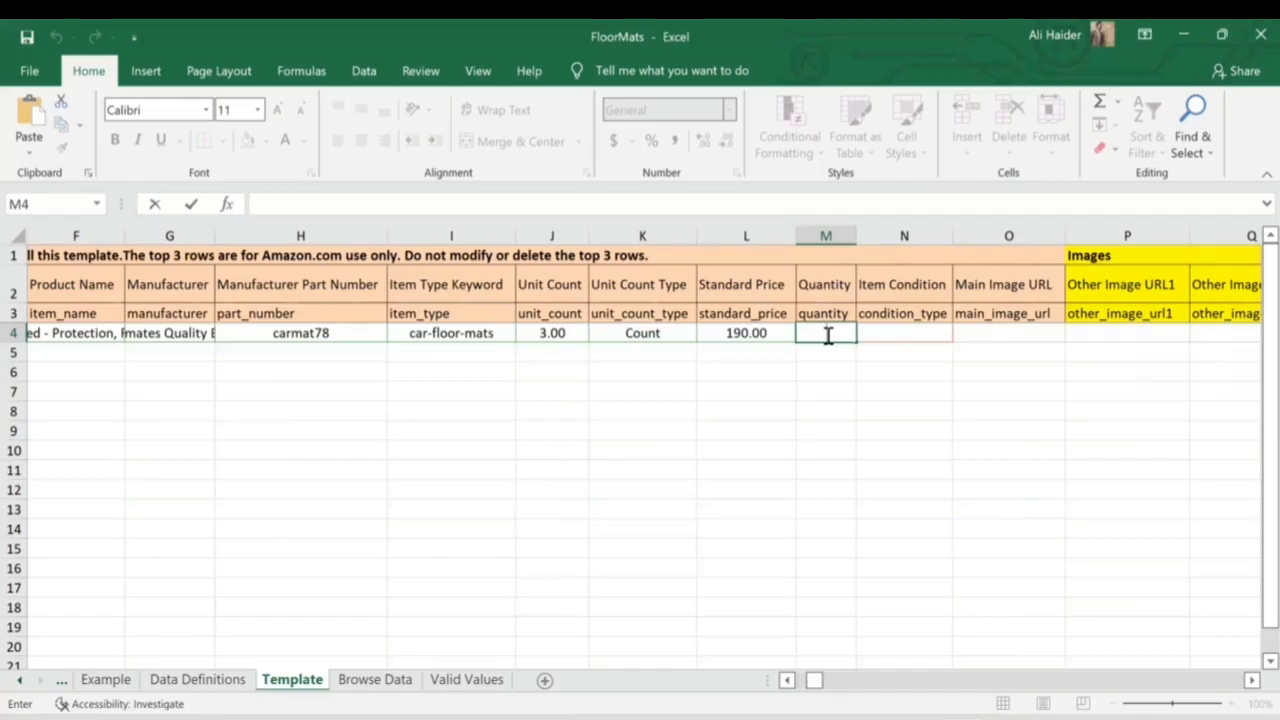
type("34")
Step: Set the Item Condition in cell N4 to New
left_click(916, 350)
left_click(935, 333)
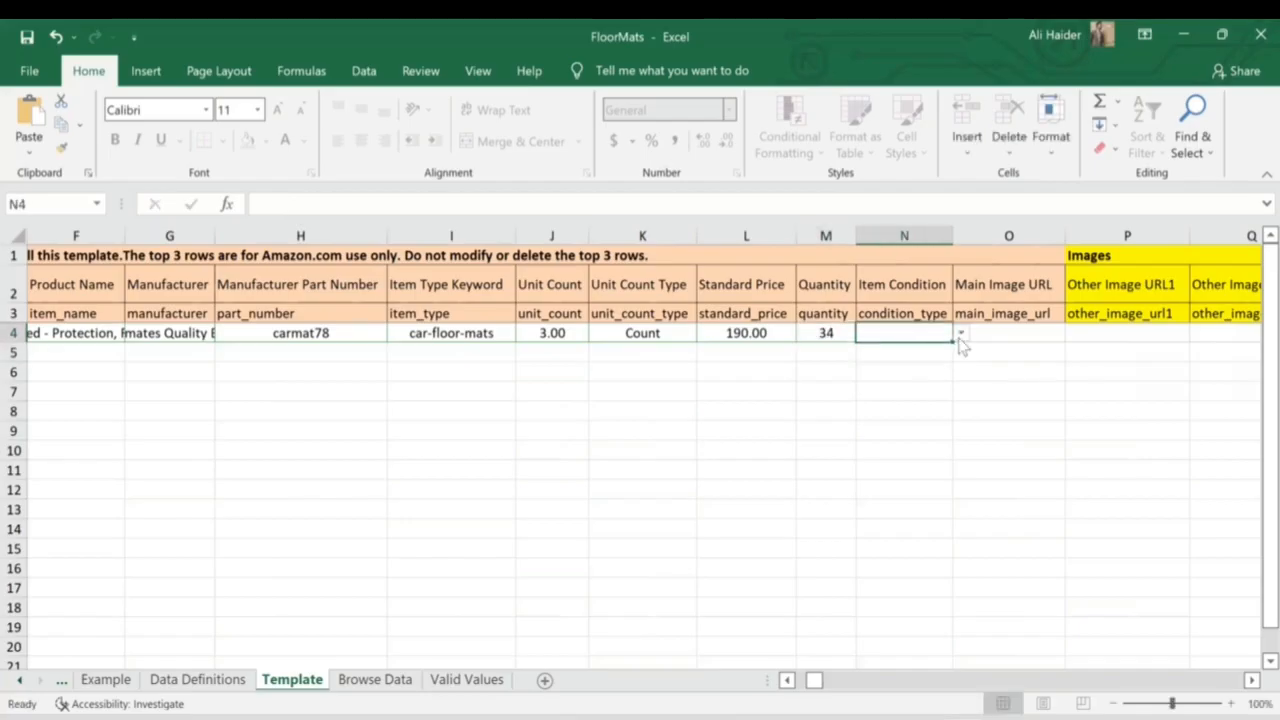
left_click(960, 334)
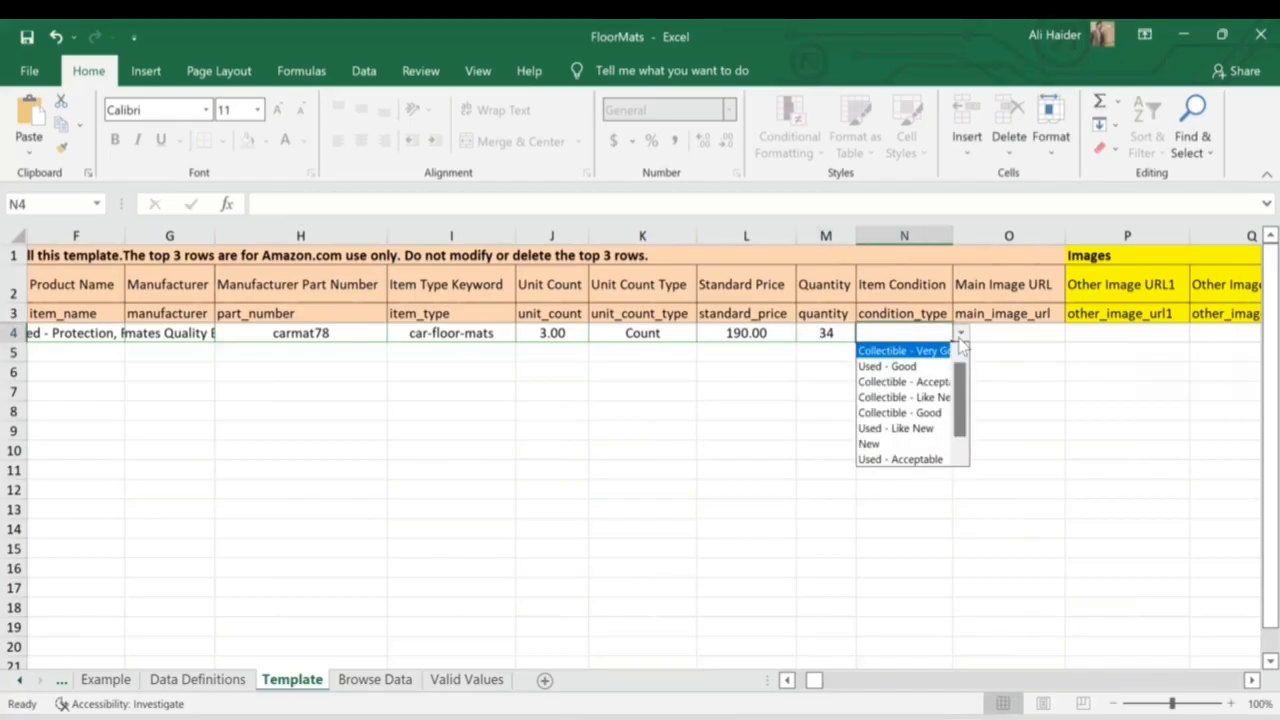
left_click(893, 443)
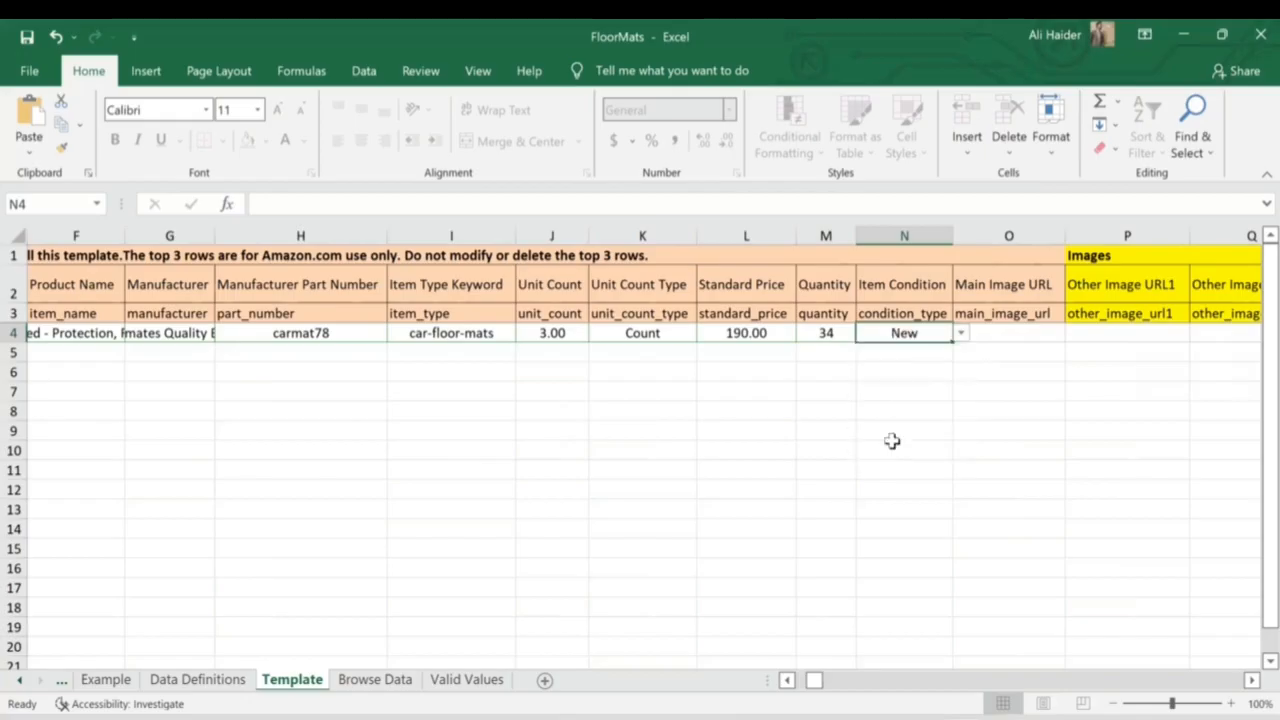
Step: With the Main Image URL cell O4 ready for entry, switch to Chrome and open Imgur's new post upload page in a new tab
double_click(1000, 335)
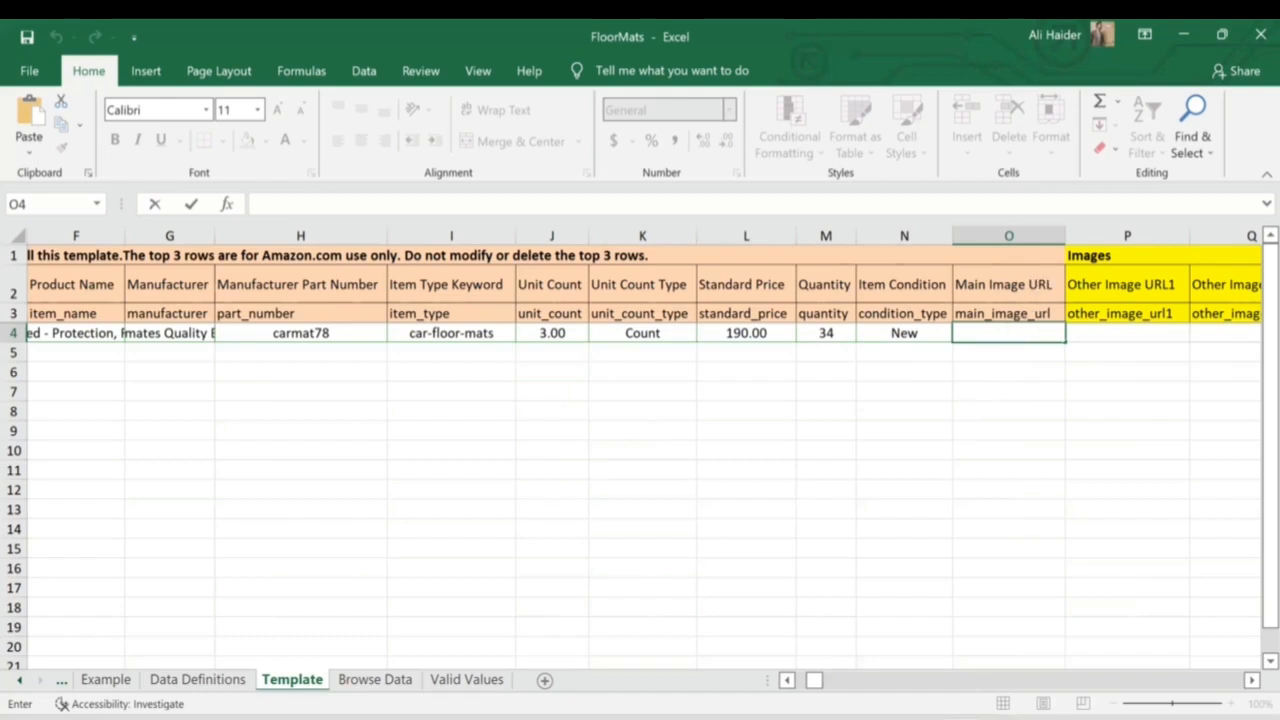
key("alt+Tab")
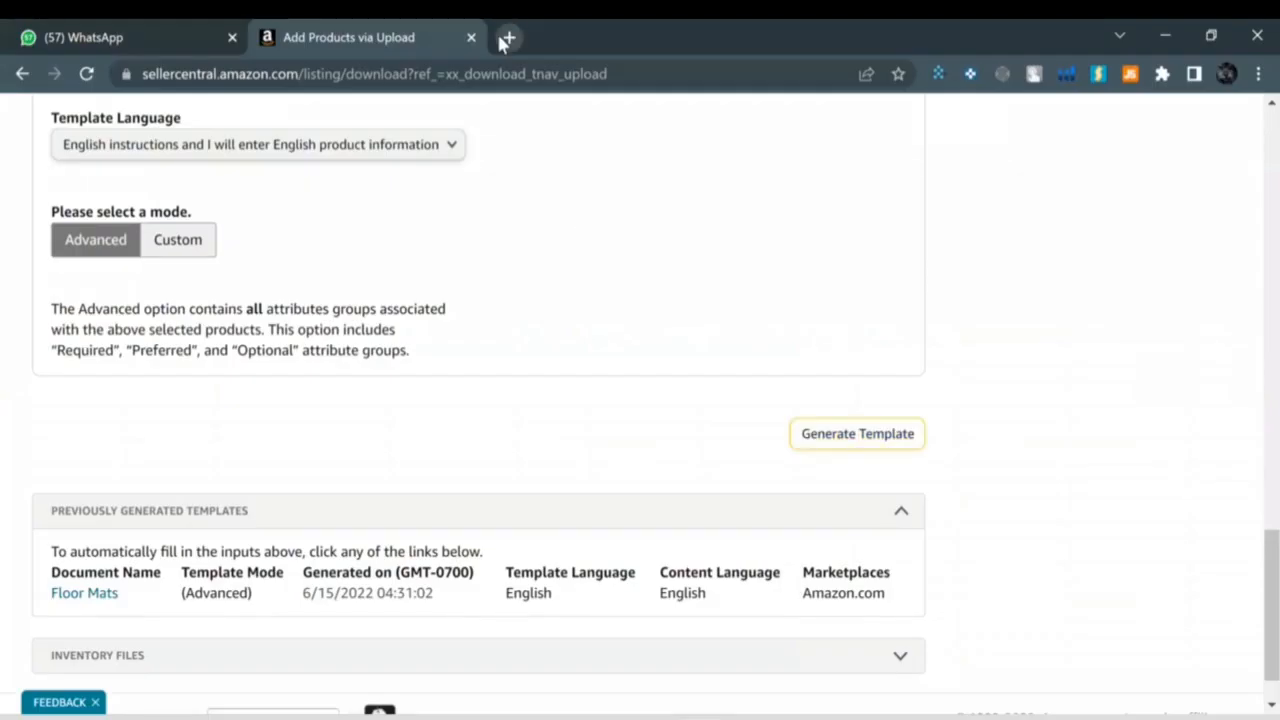
left_click(502, 38)
type("im")
key("Return")
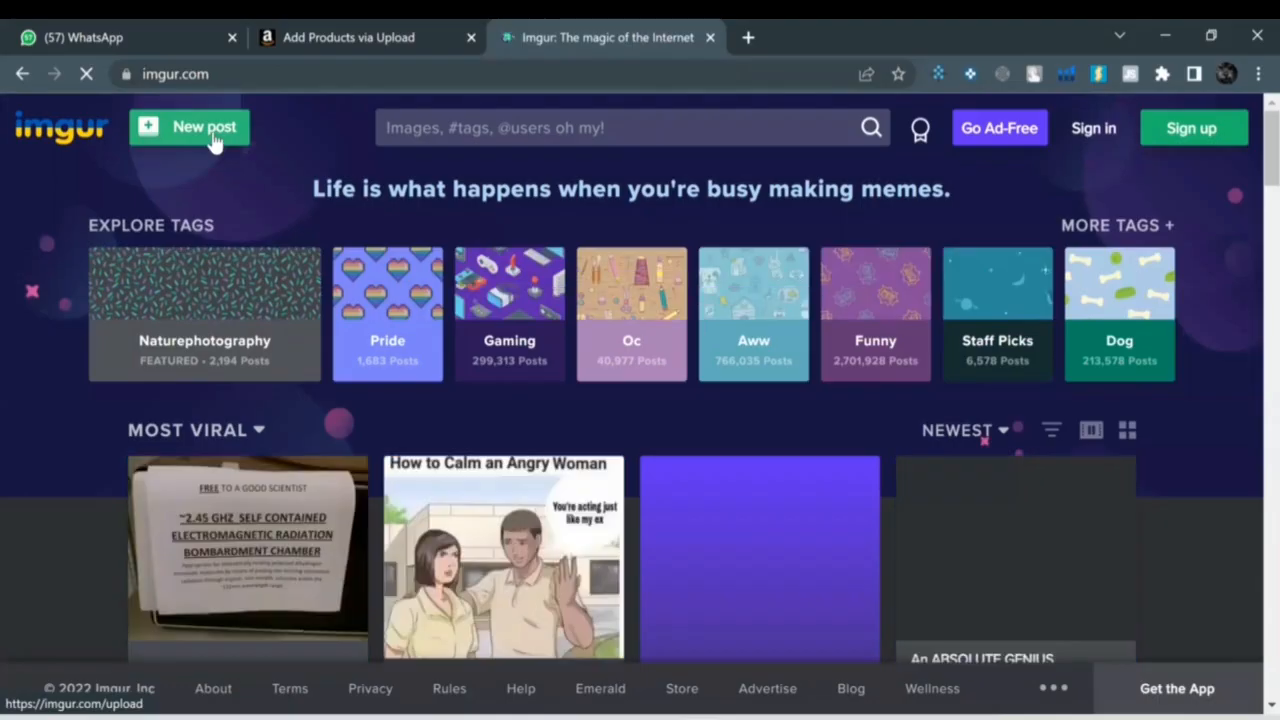
left_click(216, 142)
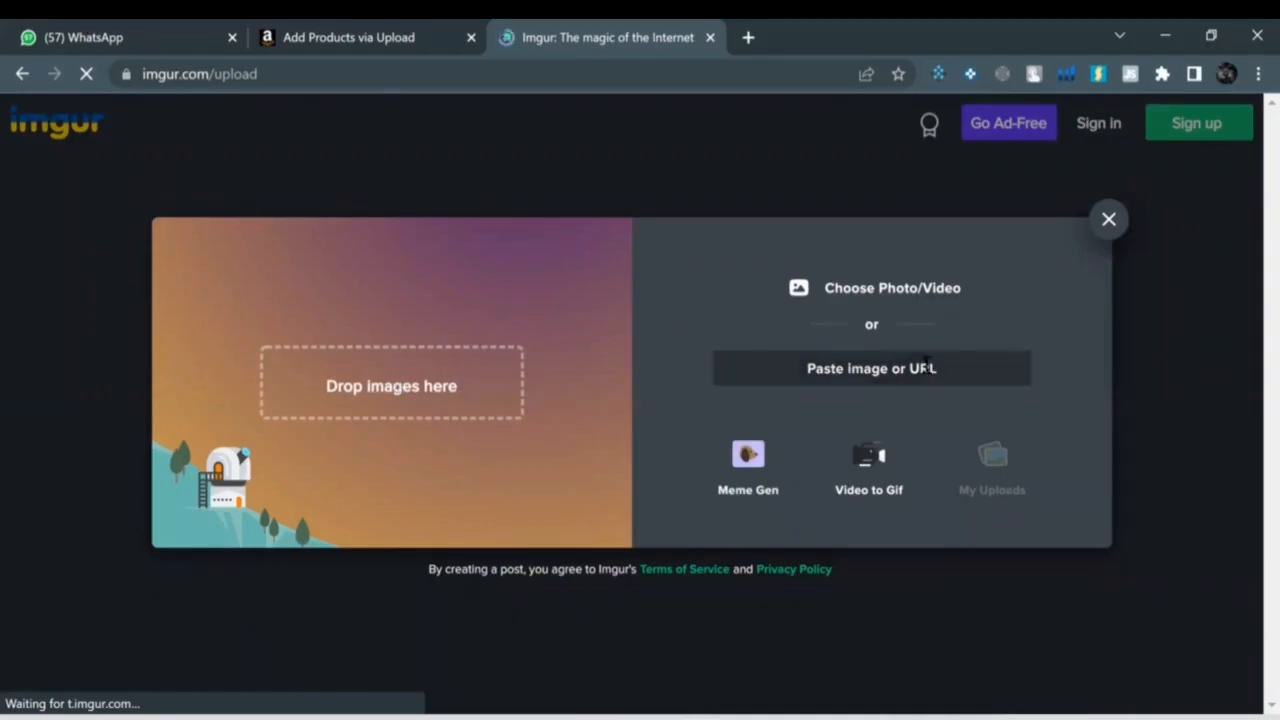
Step: Upload the wp3175307 JPG from the Downloads folder to Imgur and copy the post's share link
left_click(888, 289)
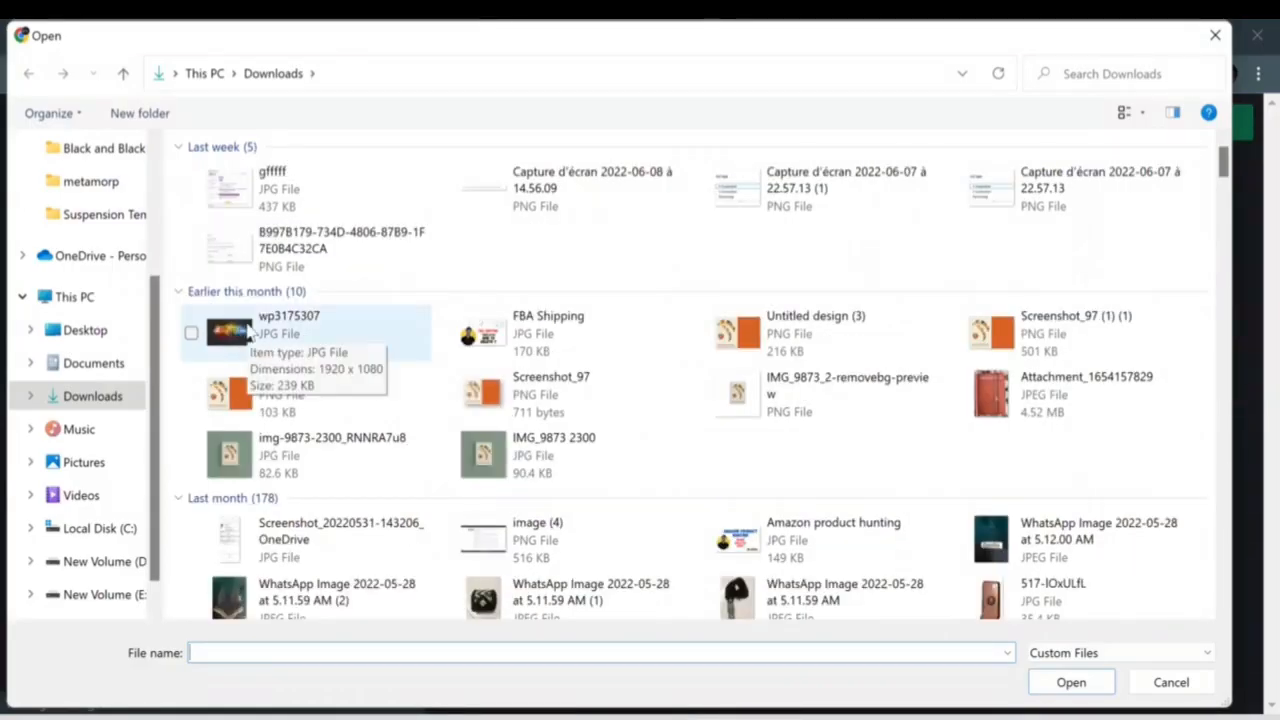
double_click(247, 333)
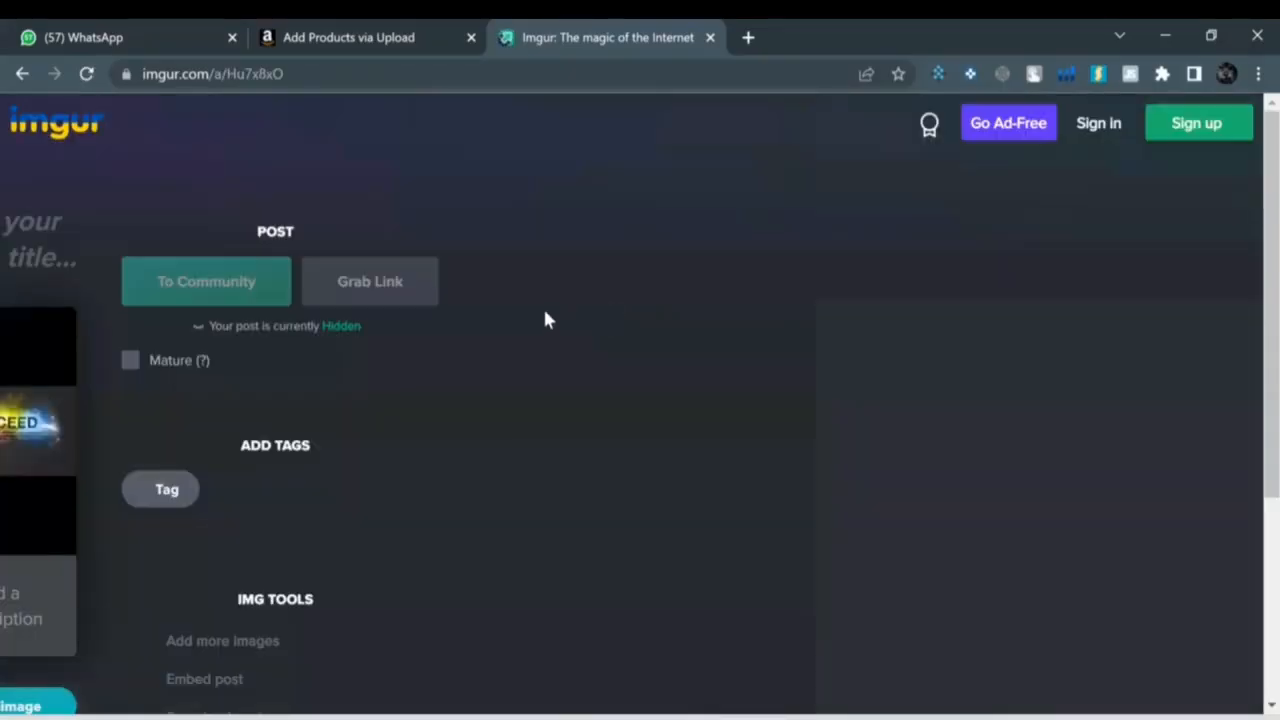
left_click(370, 283)
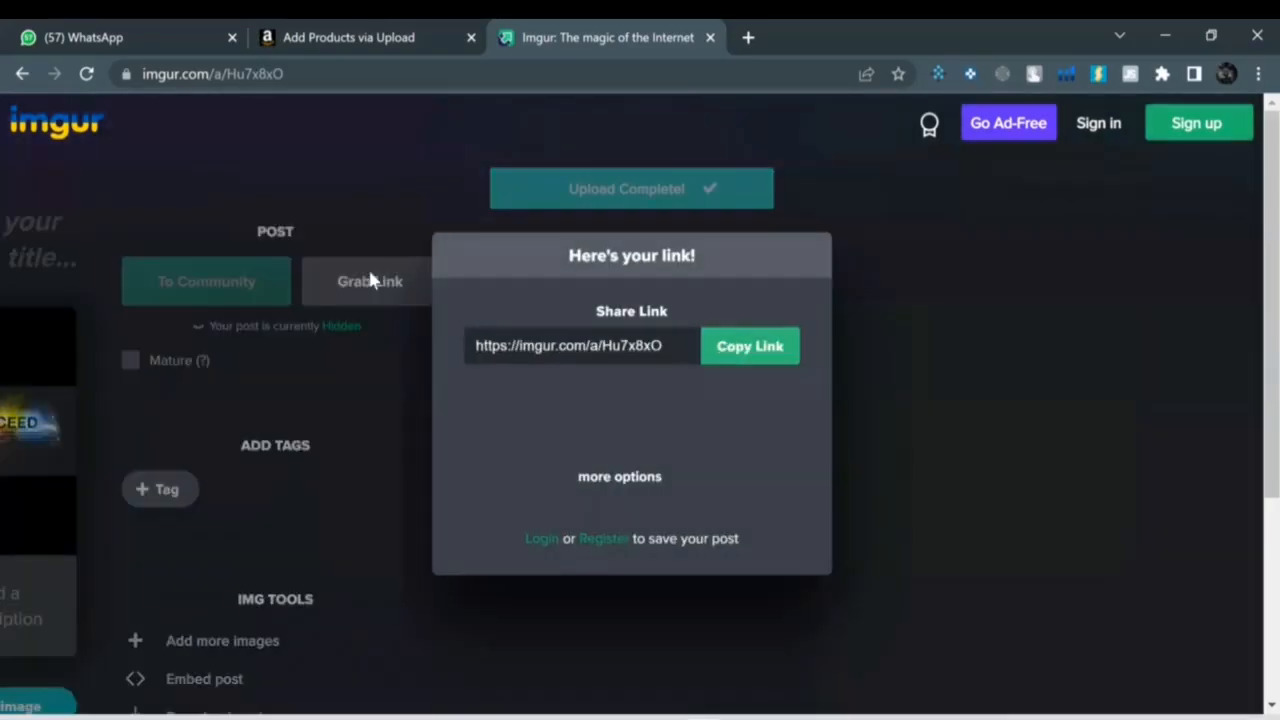
left_click(750, 350)
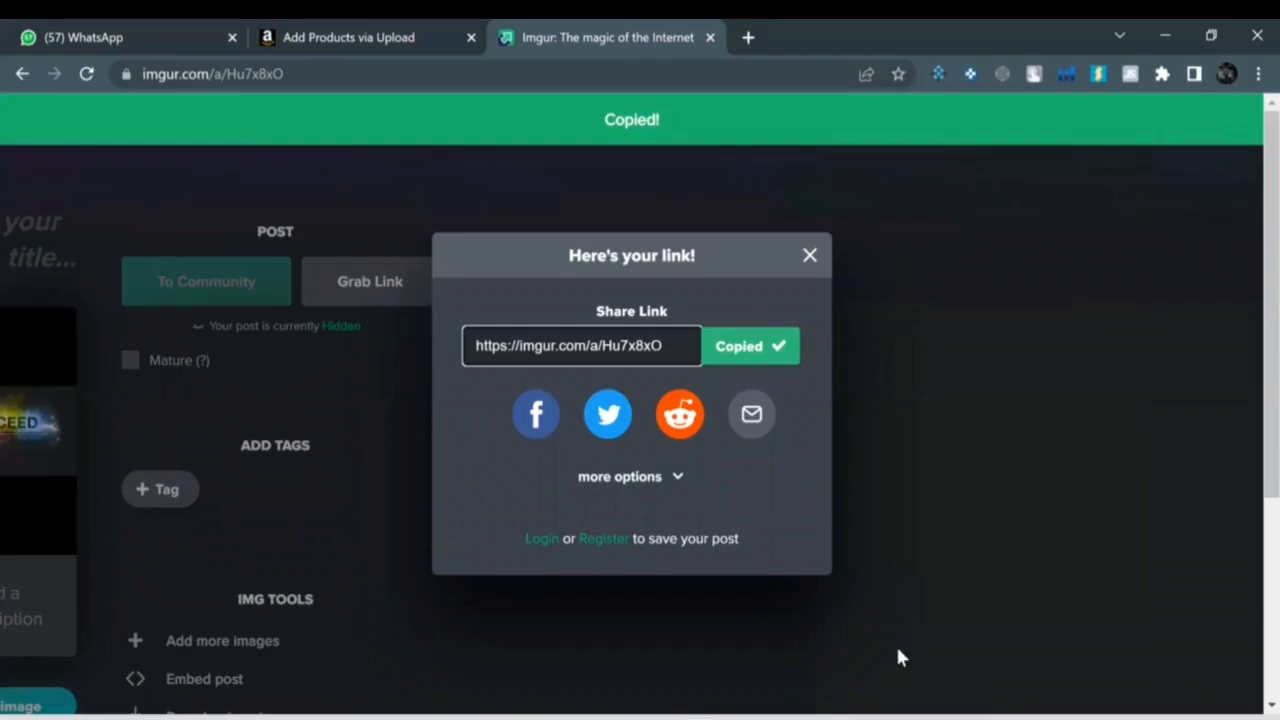
Step: Switch back to Excel and paste the copied Imgur link into the Main Image URL cell O4
key("alt+Tab")
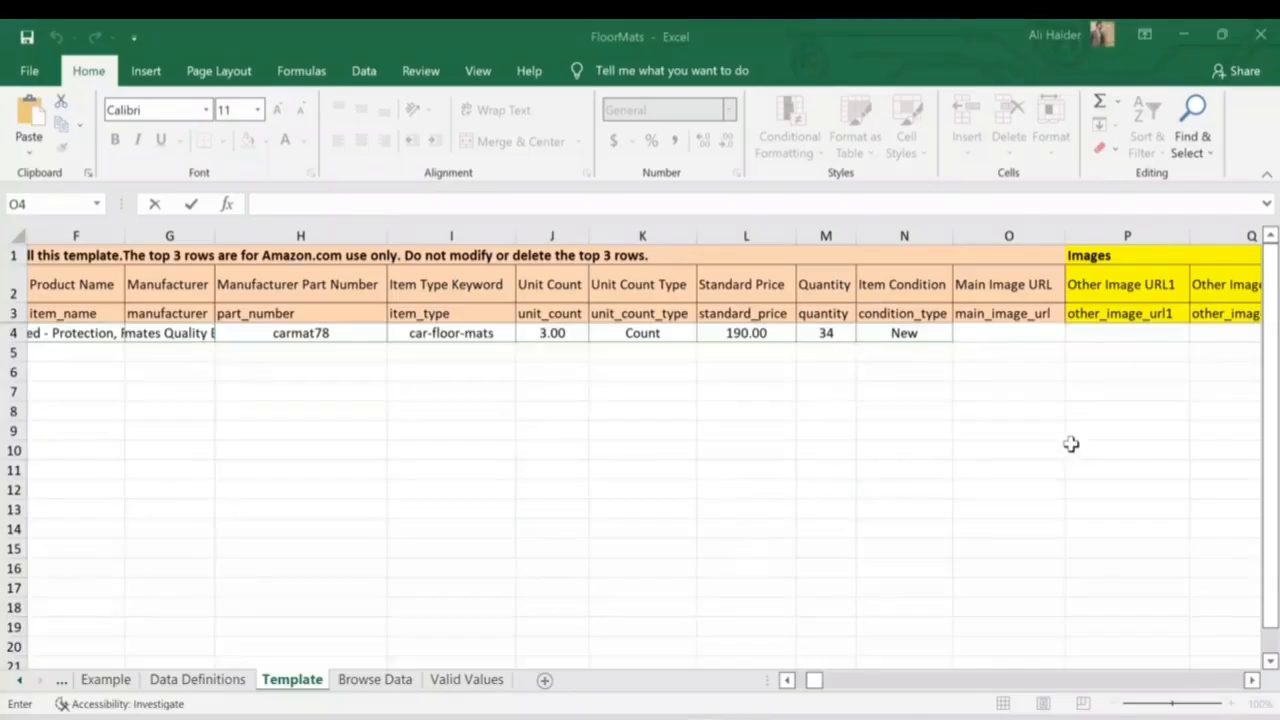
left_click(994, 338)
key("ctrl+v")
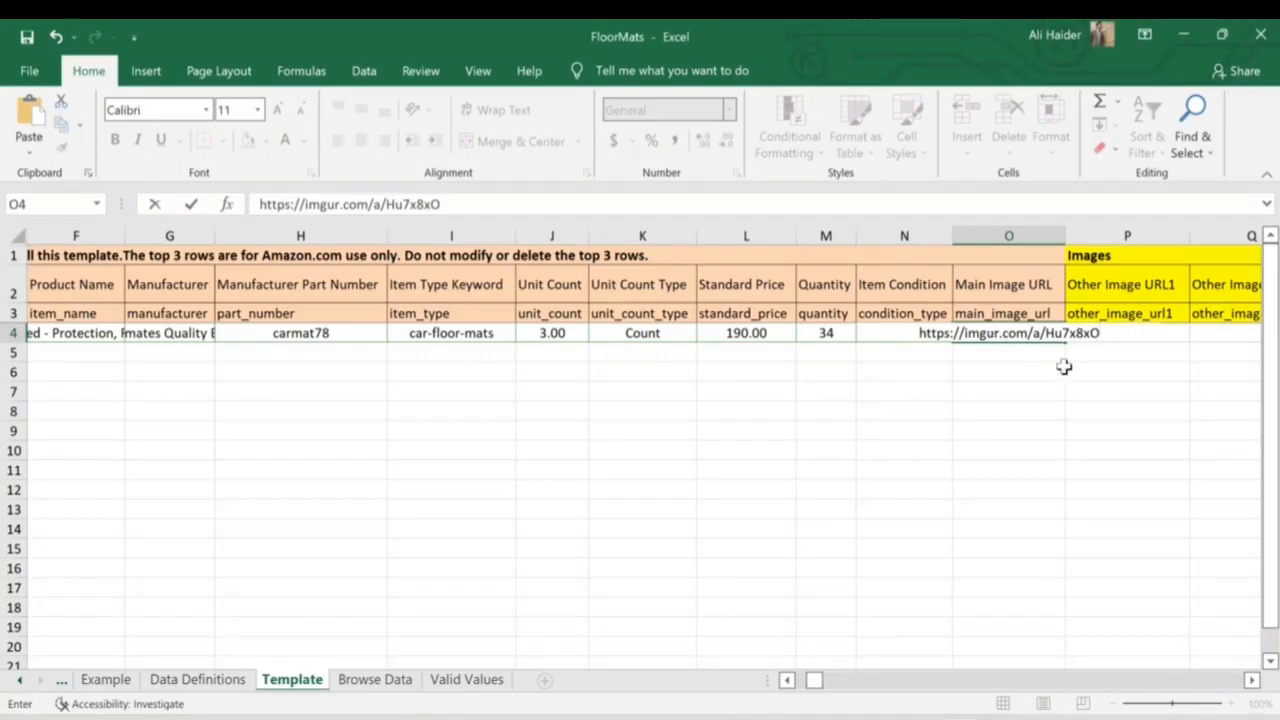
left_click(997, 391)
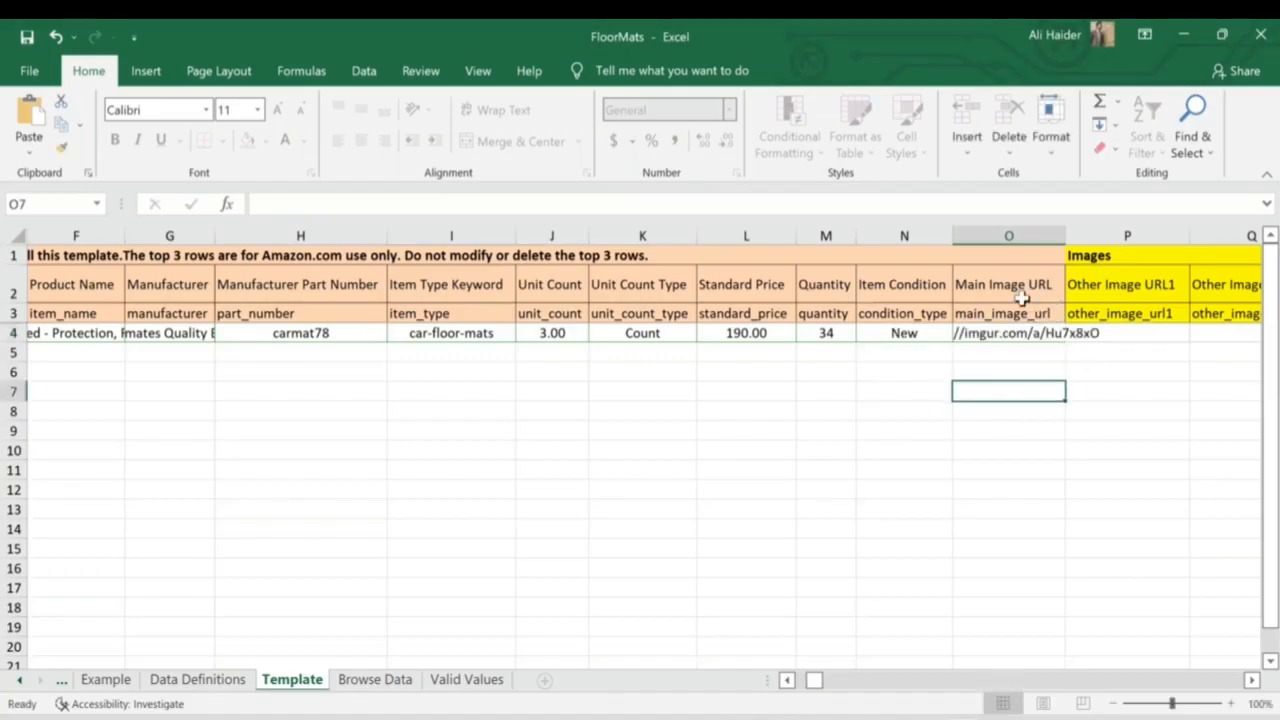
Step: Set the Parentage in cell Y4 of the Variation section to Parent
scroll(1022, 297, "right", 7)
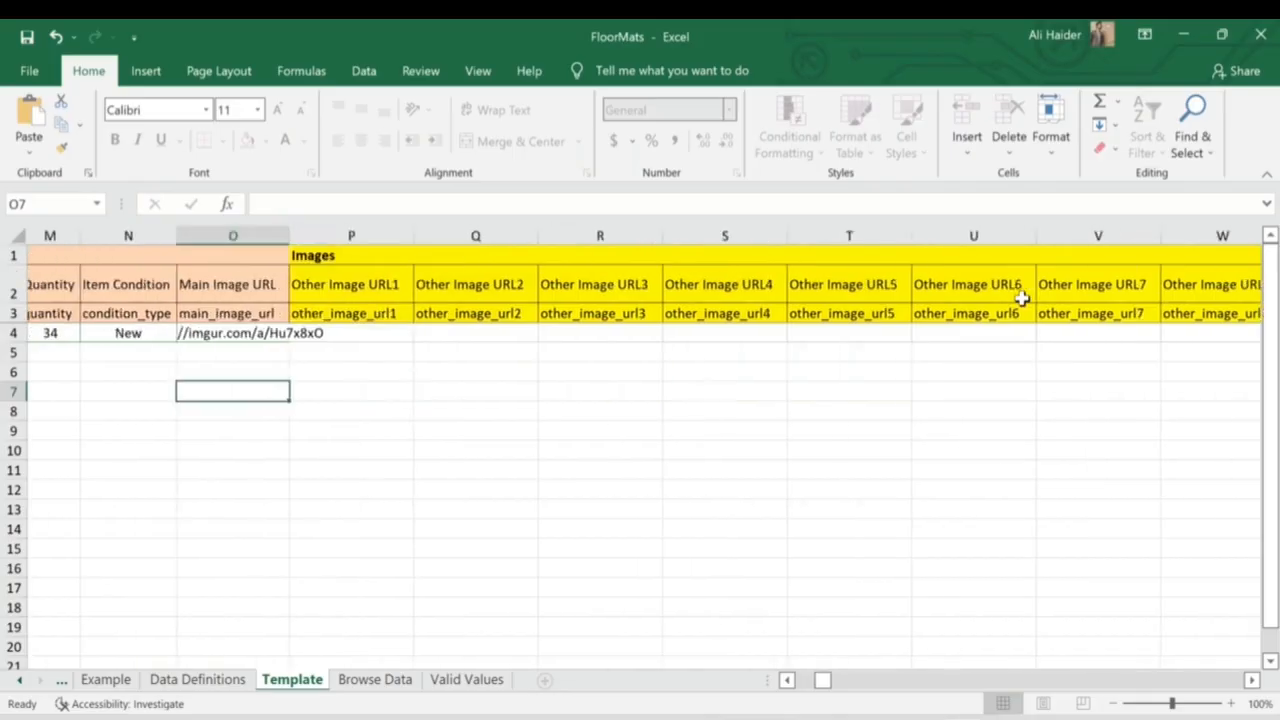
scroll(1022, 297, "right", 3)
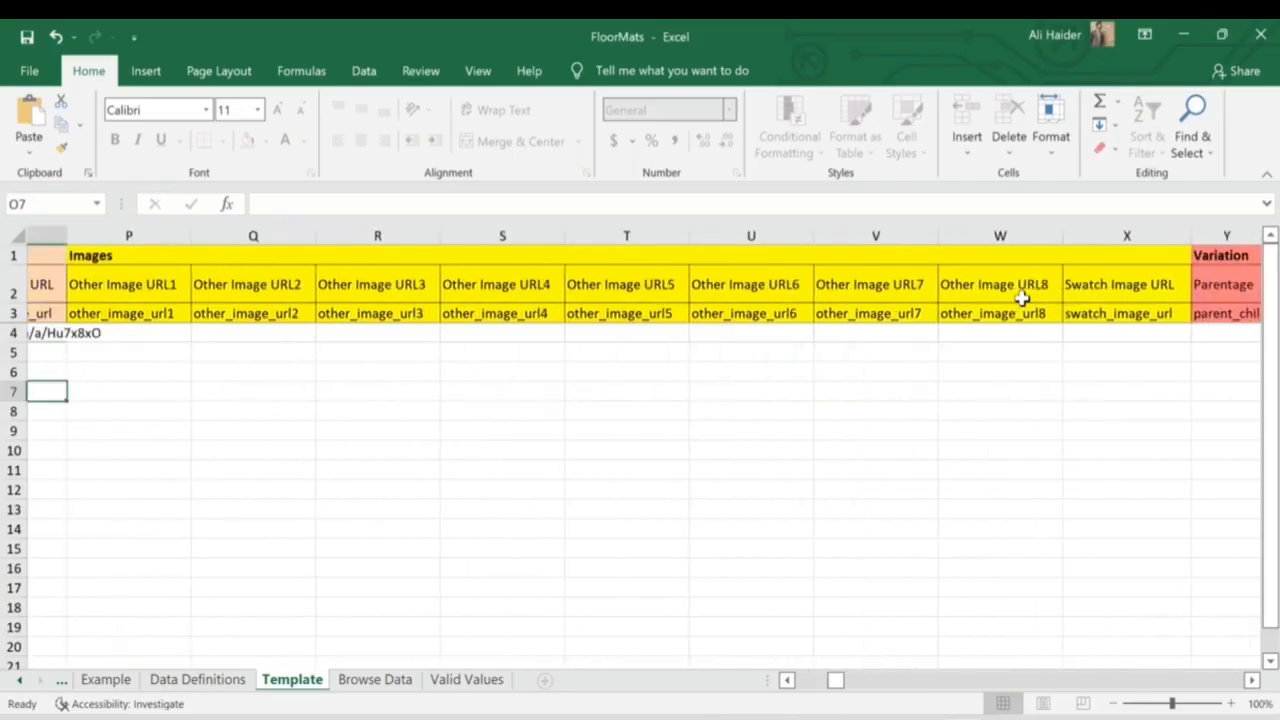
scroll(1022, 297, "left", 1)
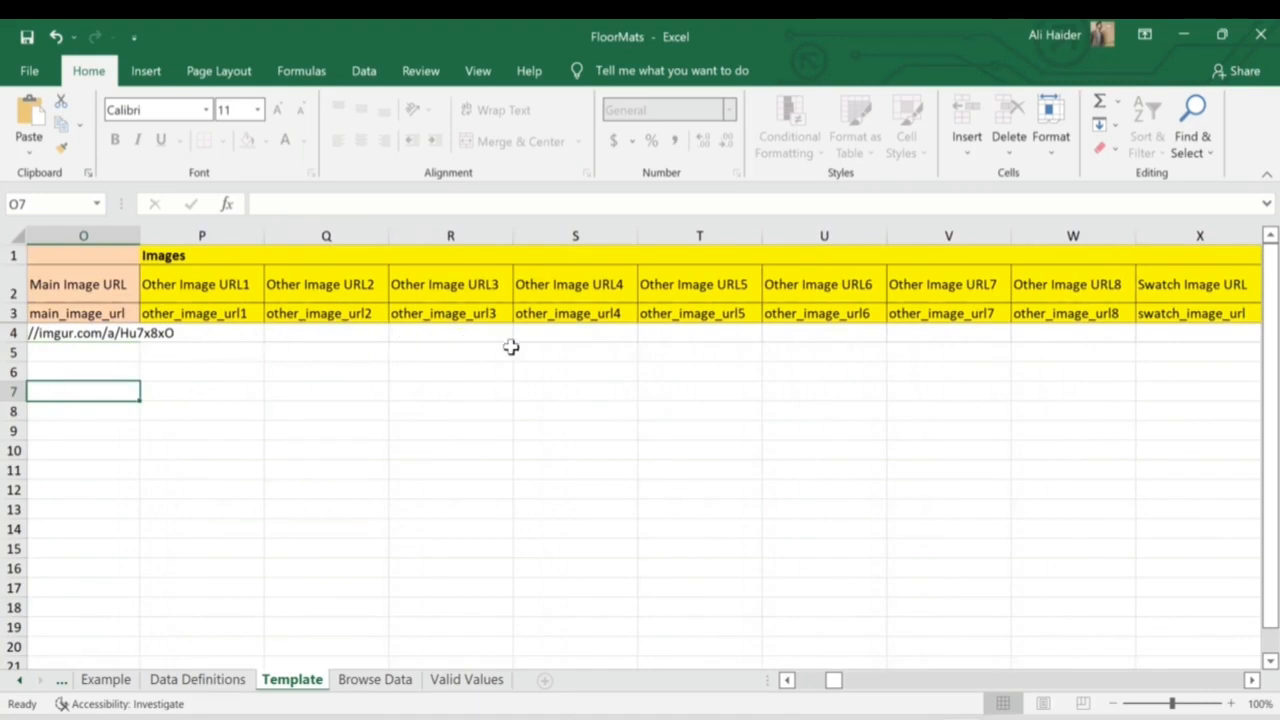
scroll(510, 347, "right", 5)
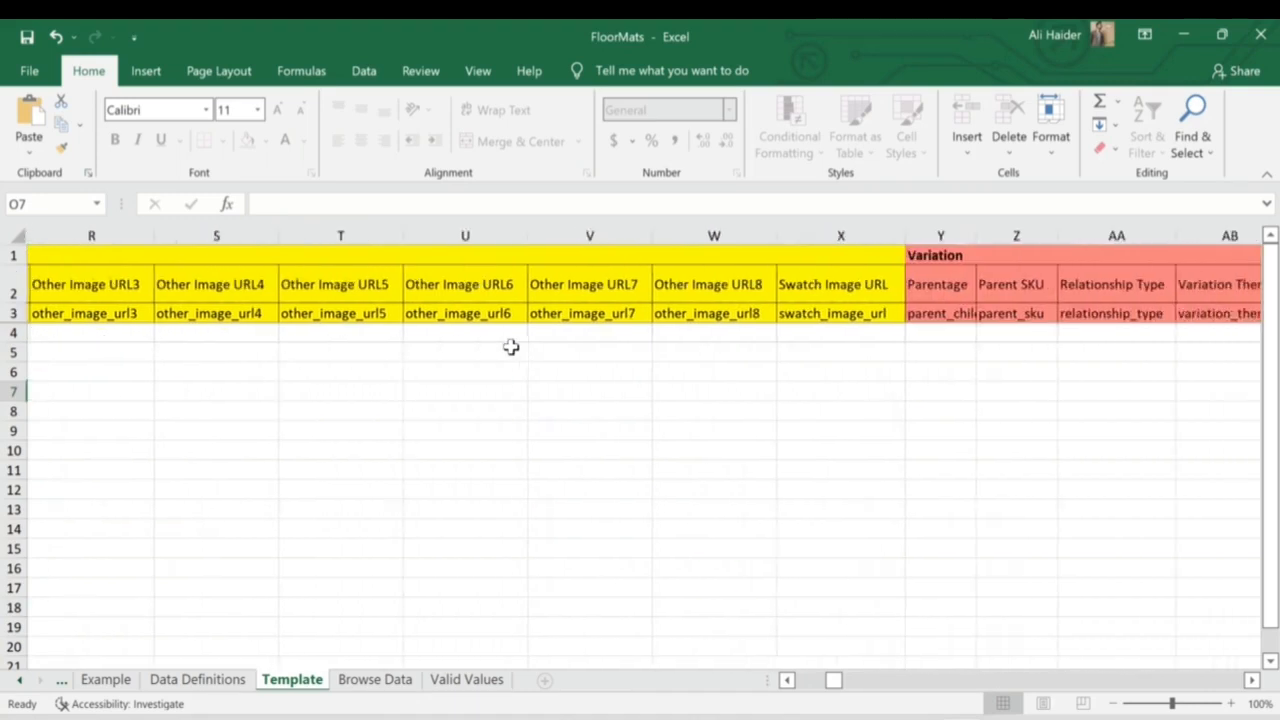
scroll(510, 347, "right", 1)
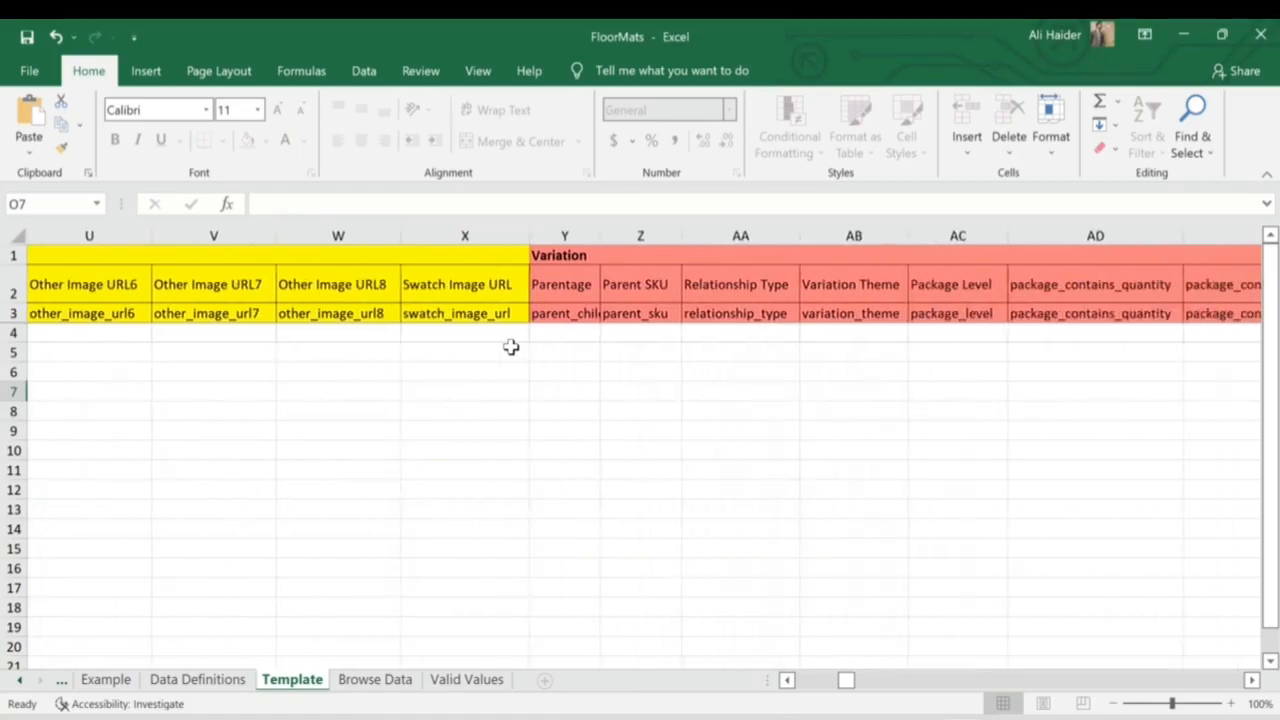
left_click(576, 338)
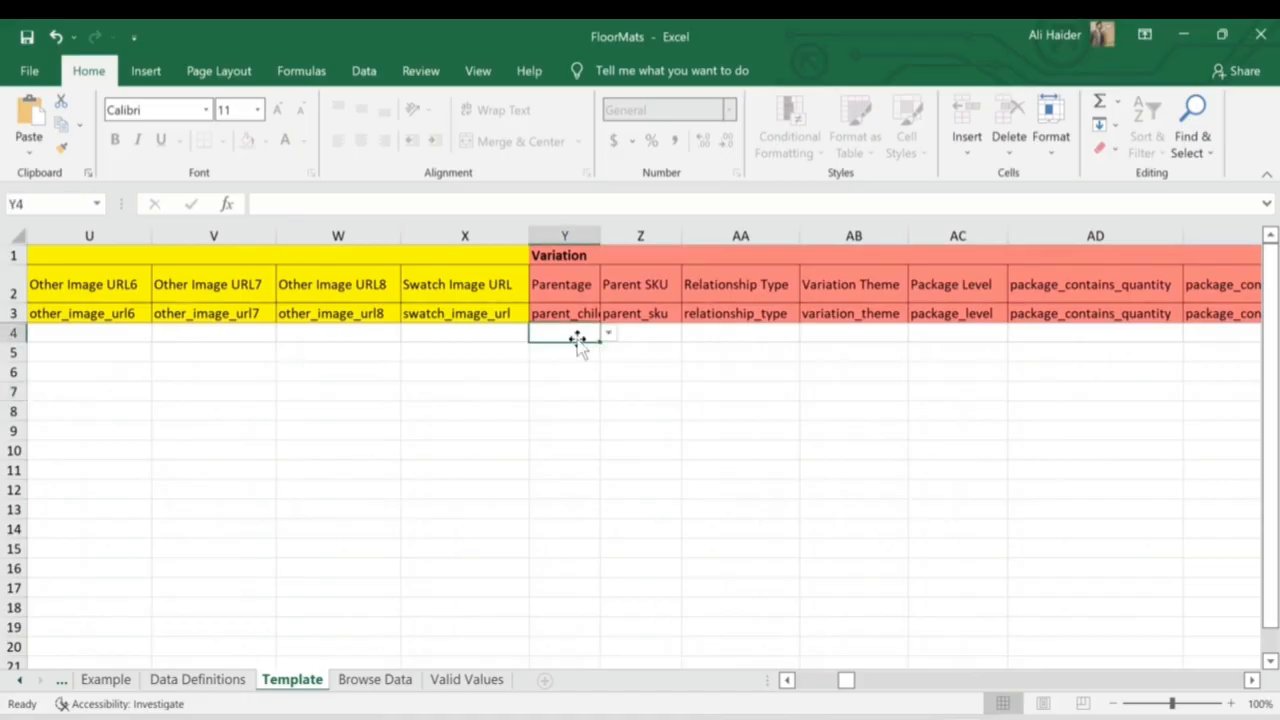
left_click(608, 334)
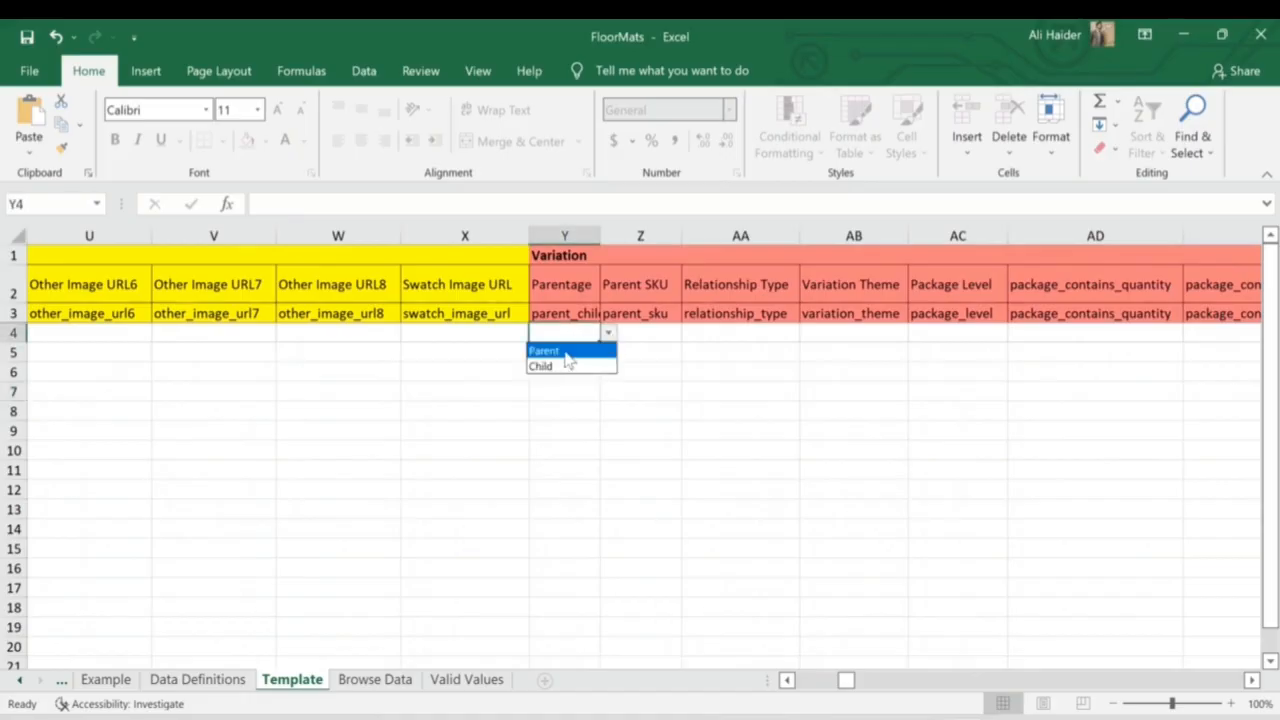
left_click(567, 352)
left_click(574, 350)
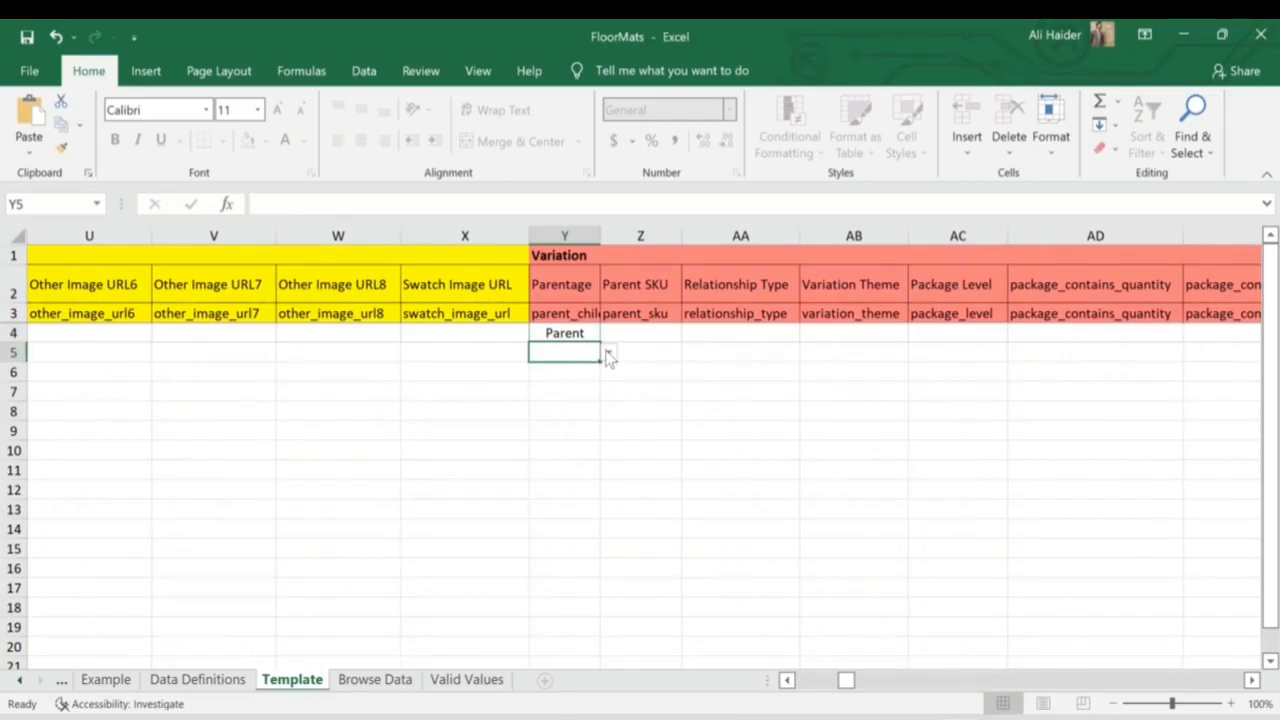
double_click(576, 357)
type("Chi")
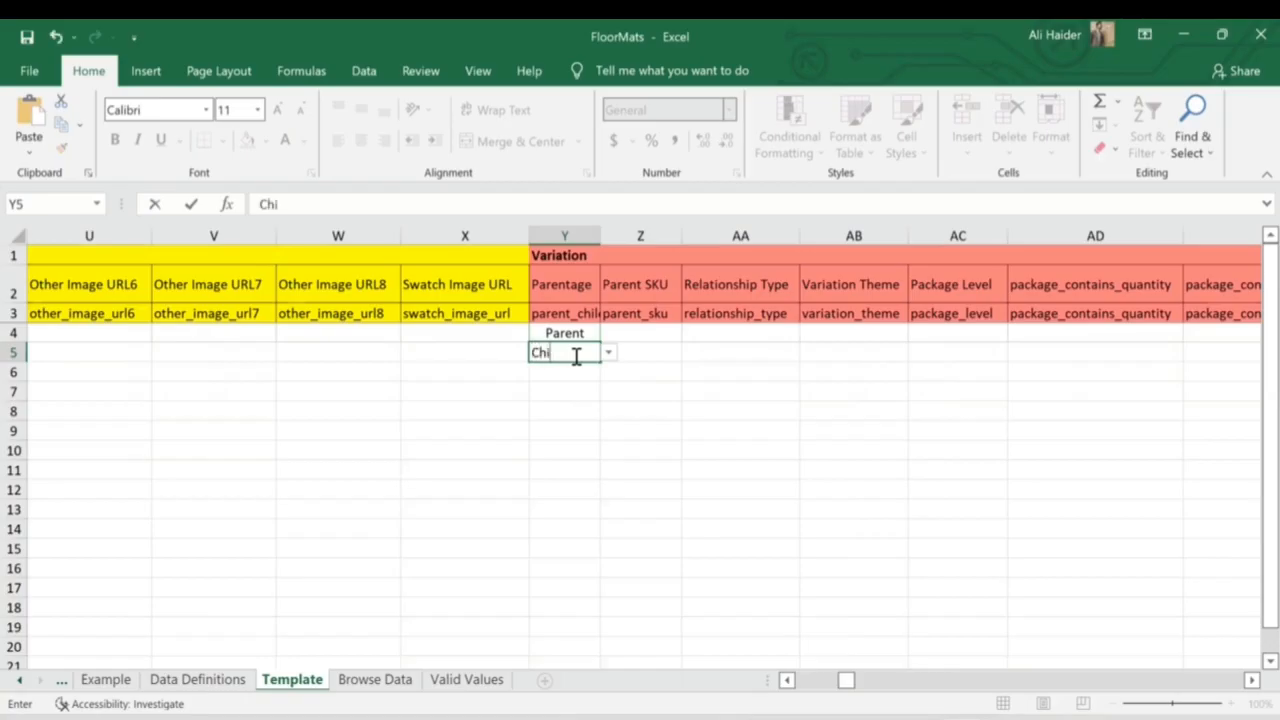
type("ld")
key("BackSpace")
key("BackSpace")
key("BackSpace")
key("BackSpace")
key("BackSpace")
left_click(592, 337)
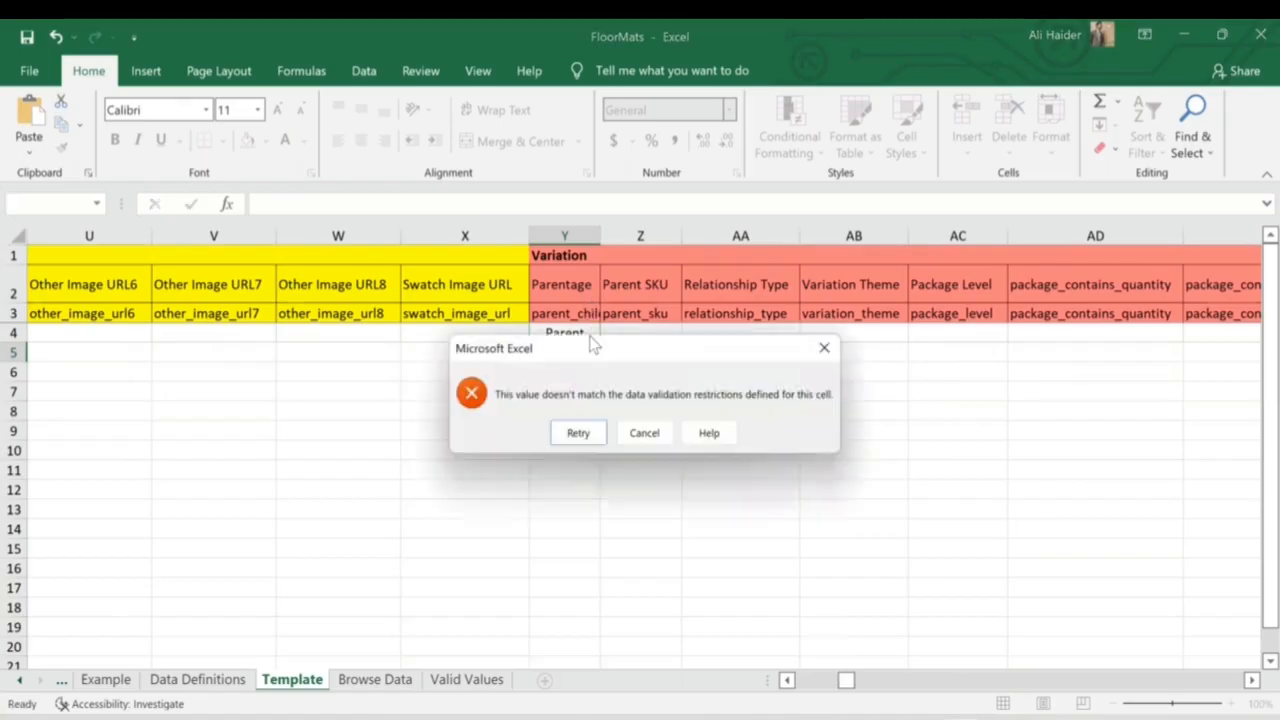
left_click(650, 437)
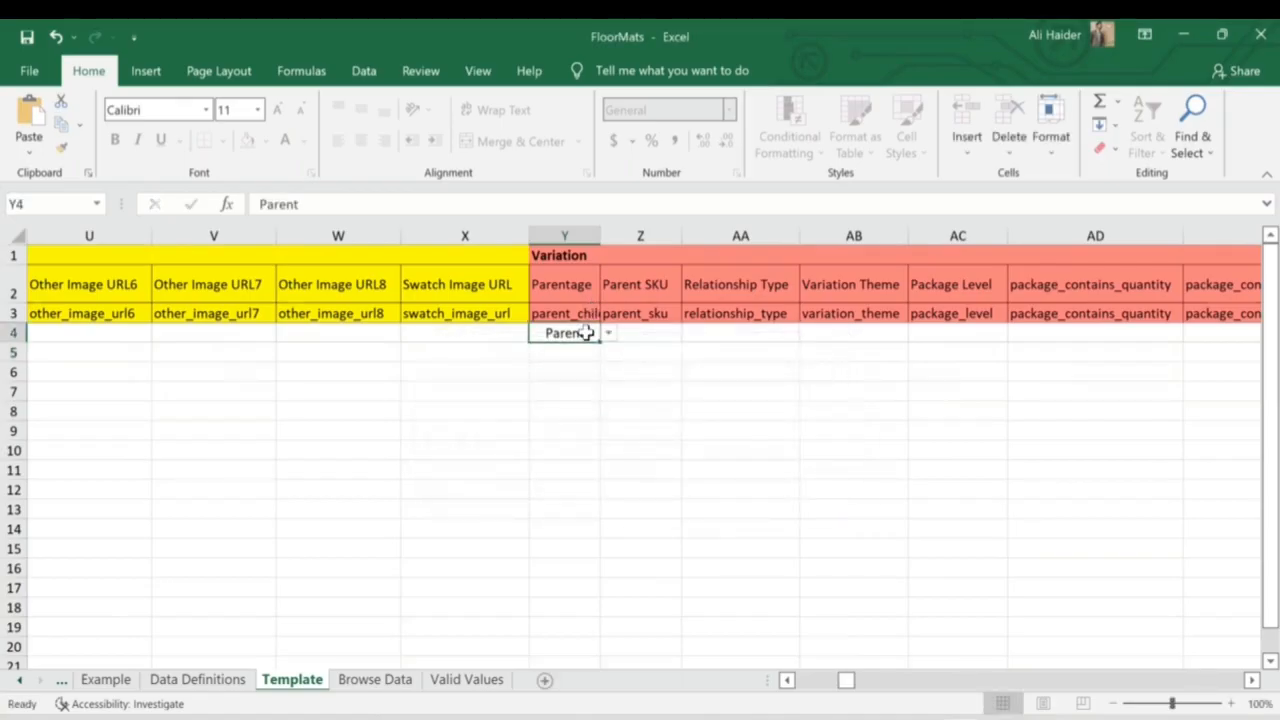
Step: Try to clear the Parentage value from cell Y4
key("BackSpace")
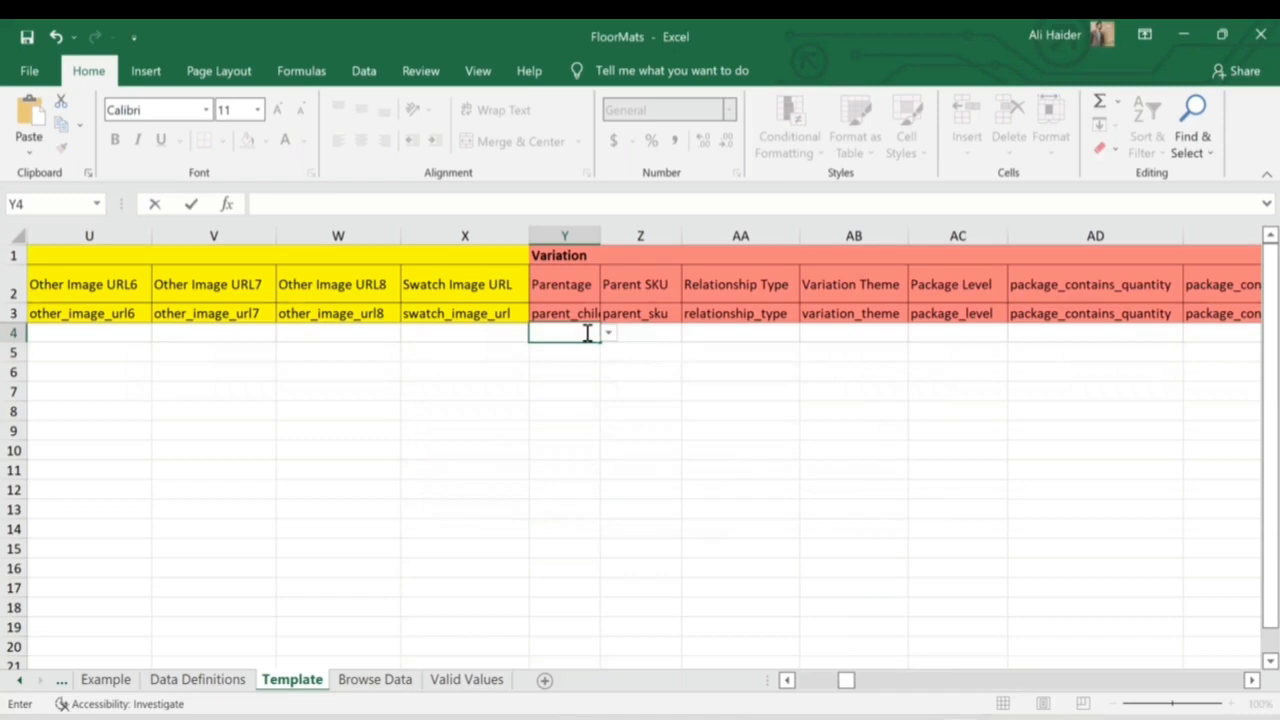
left_click(752, 343)
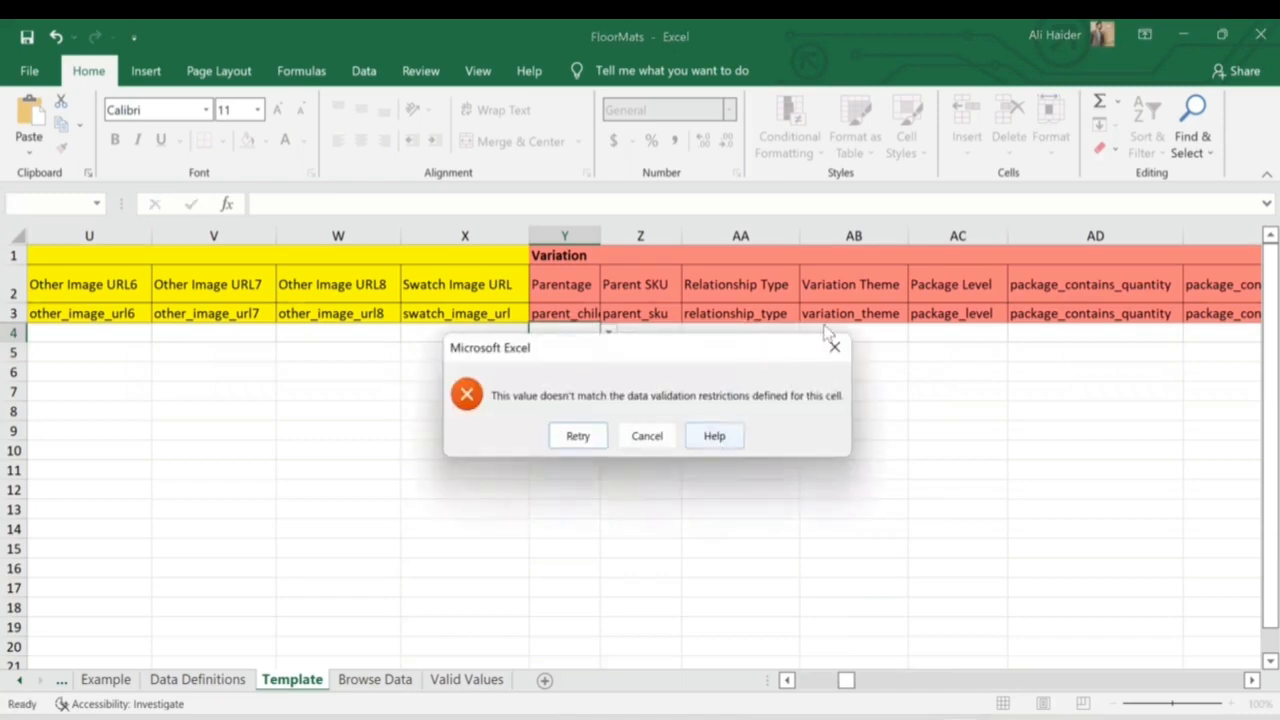
left_click(834, 346)
Step: Set the Update Delete value in cell AF4 of the Basic section to Update
scroll(838, 349, "right", 2)
scroll(838, 349, "right", 3)
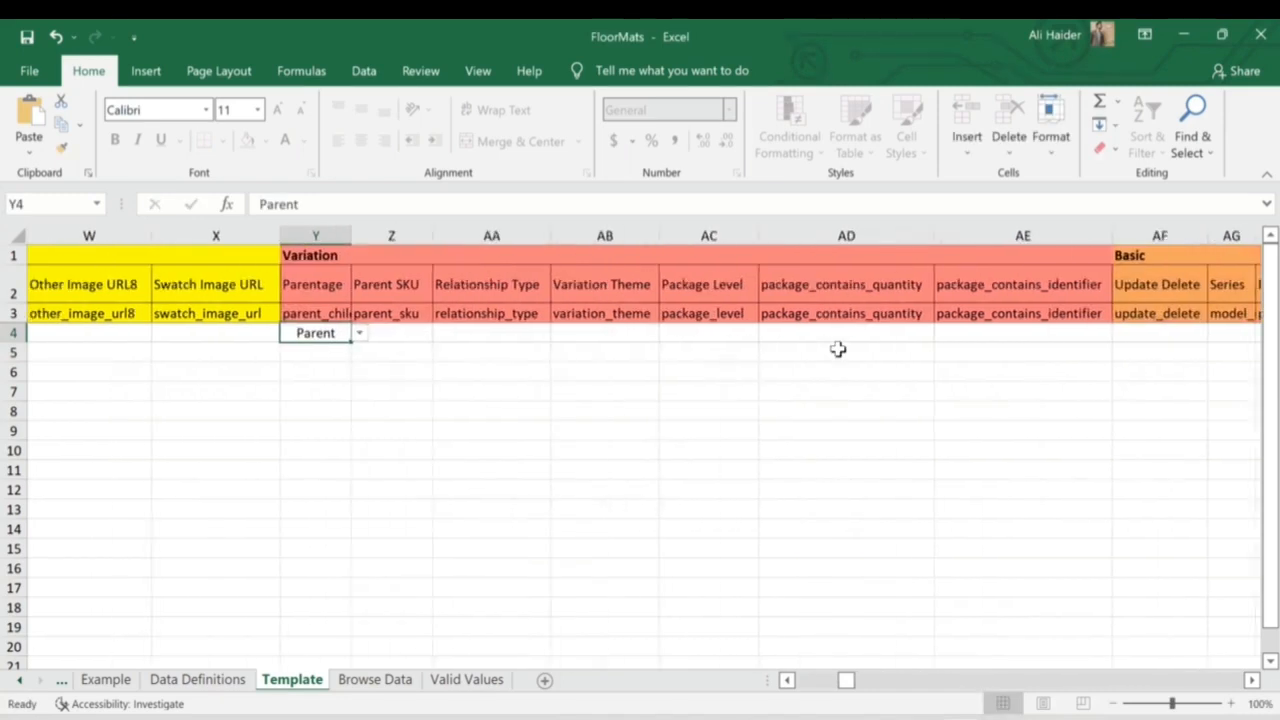
scroll(838, 349, "right", 3)
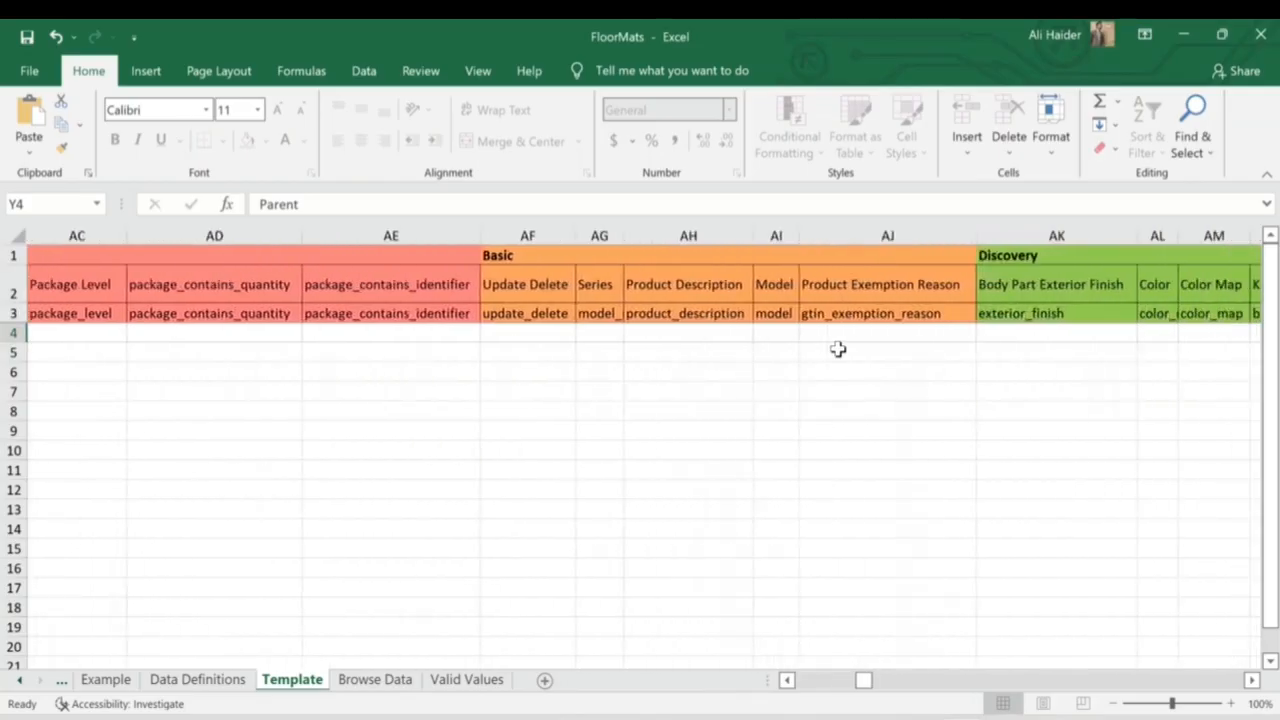
left_click(551, 331)
left_click(583, 334)
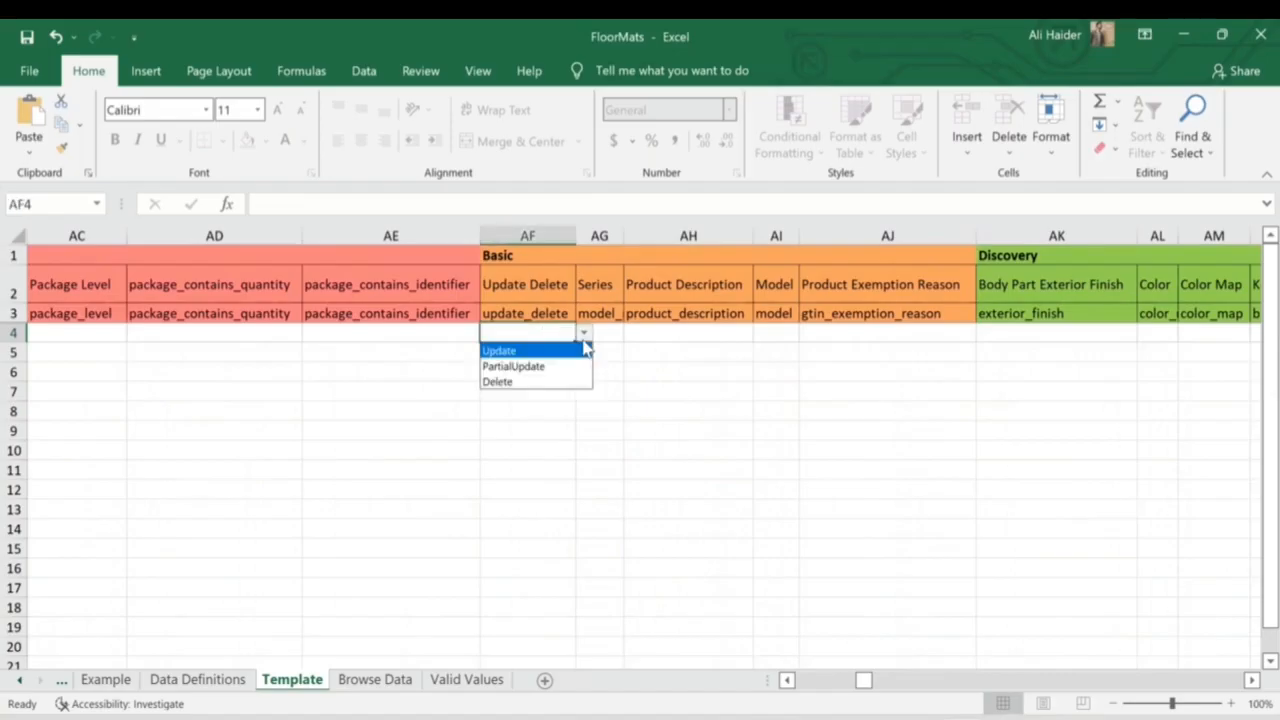
left_click(541, 349)
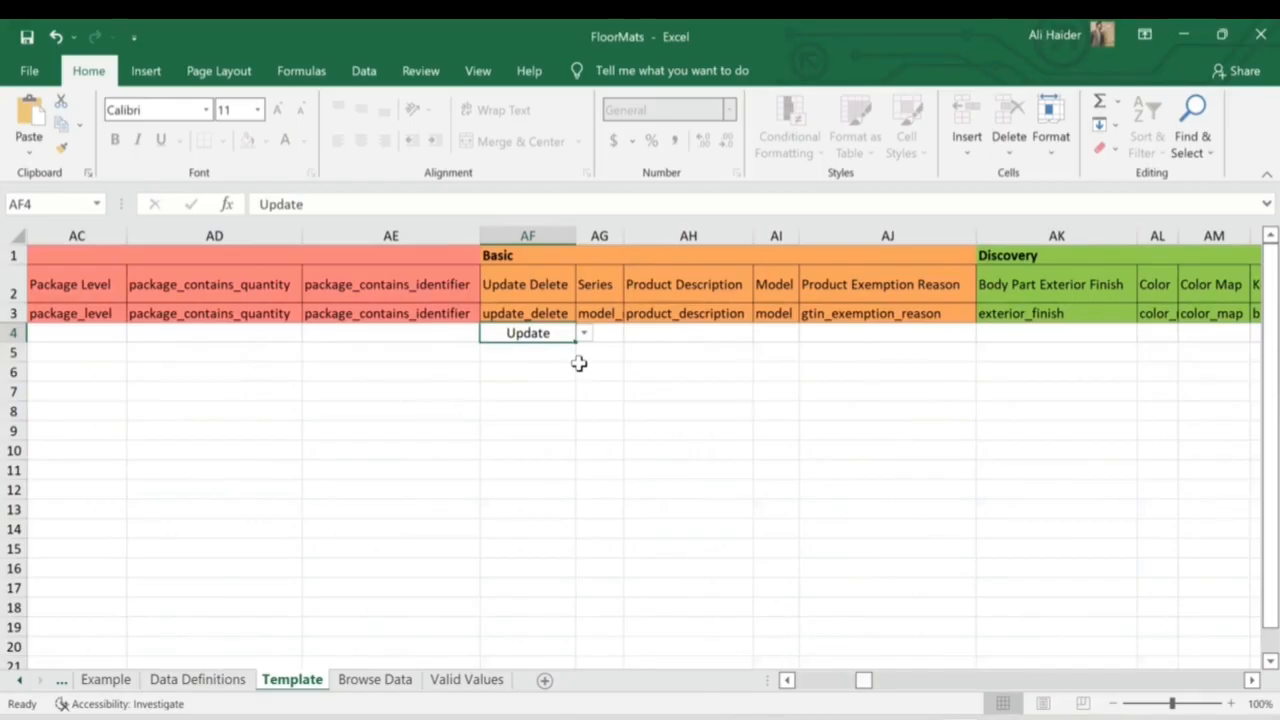
left_click(584, 336)
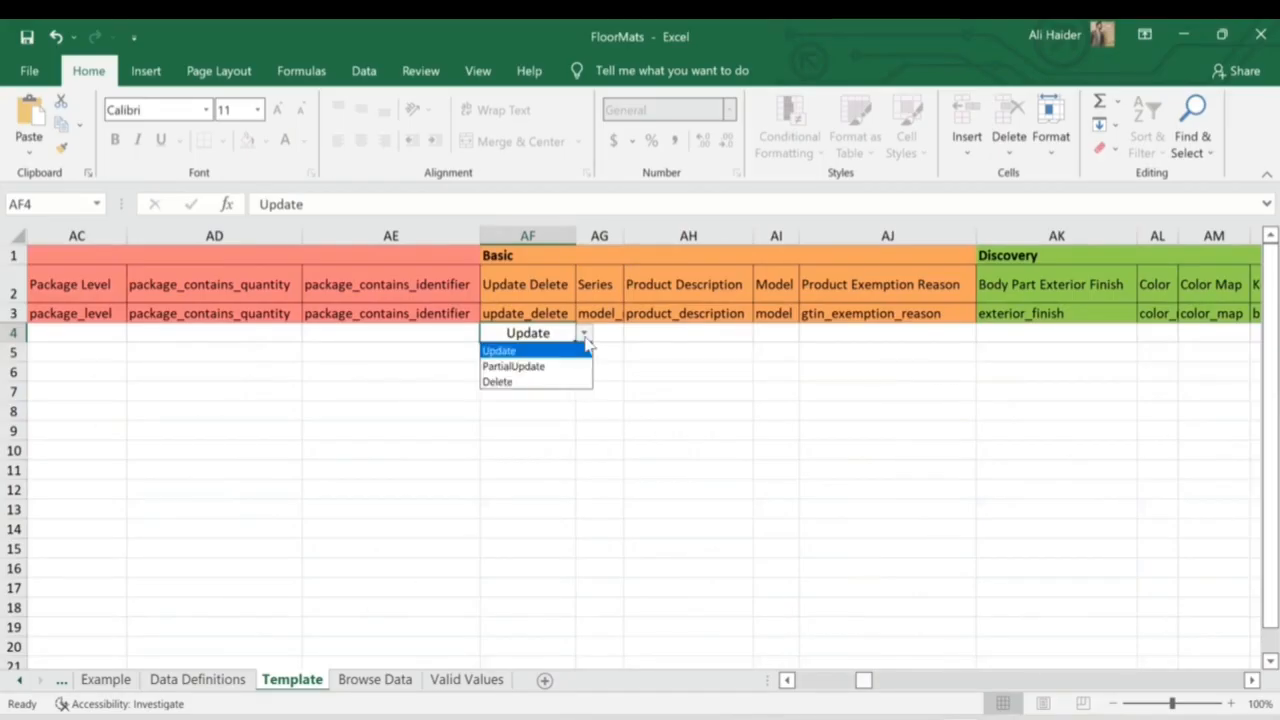
key("Escape")
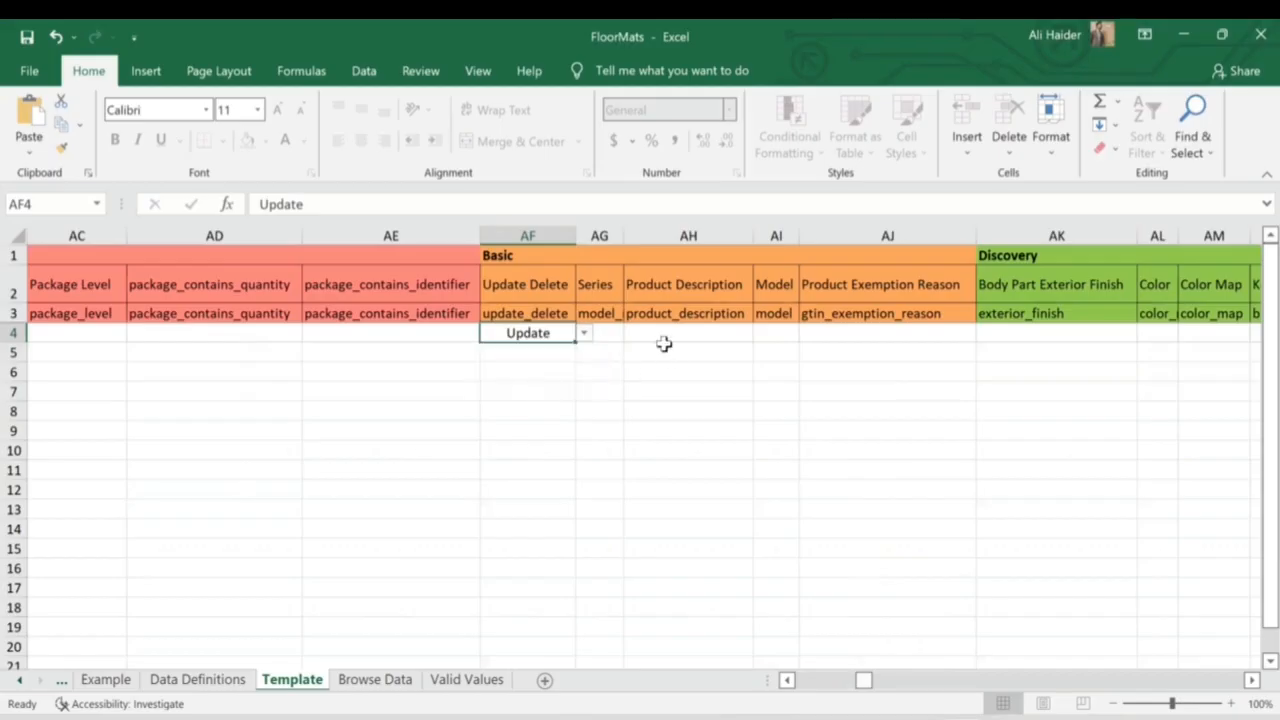
Step: Copy the description paragraph starting "BEFORE BUY" from Notepad and paste it into the Product Description cell AH4 in Excel
double_click(688, 337)
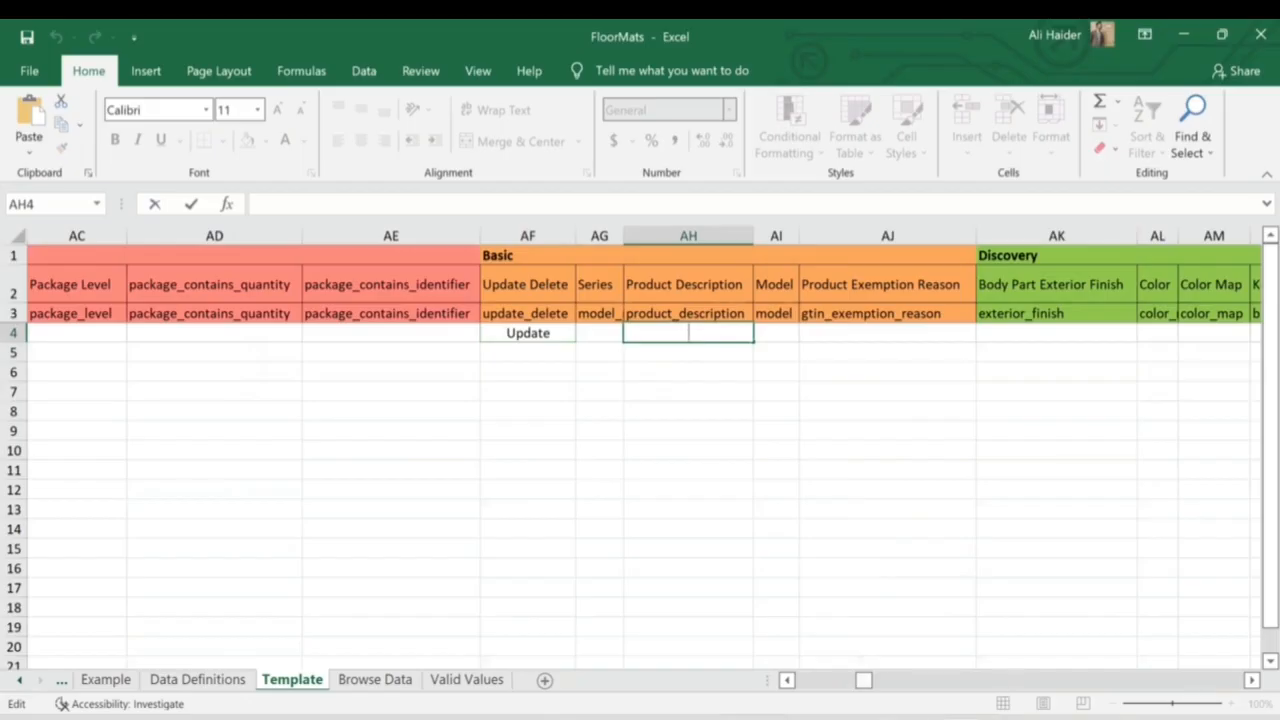
key("alt+Tab")
double_click(673, 249)
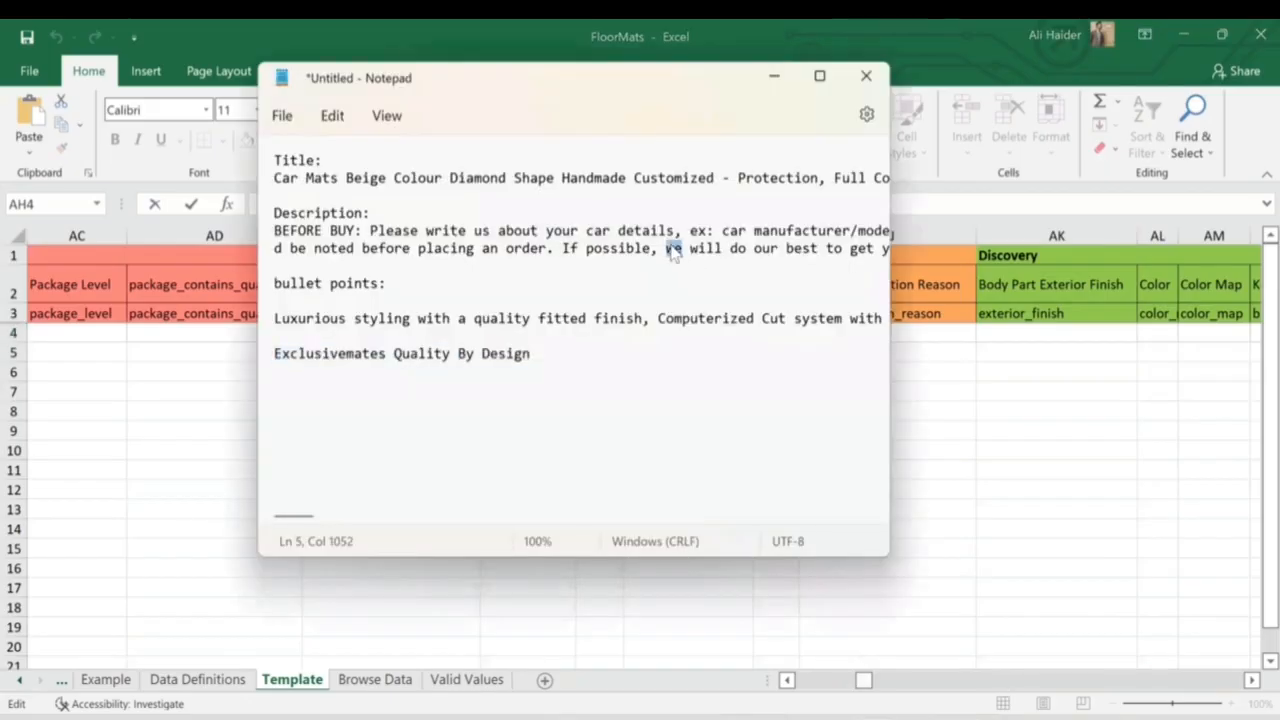
double_click(673, 250)
triple_click(673, 250)
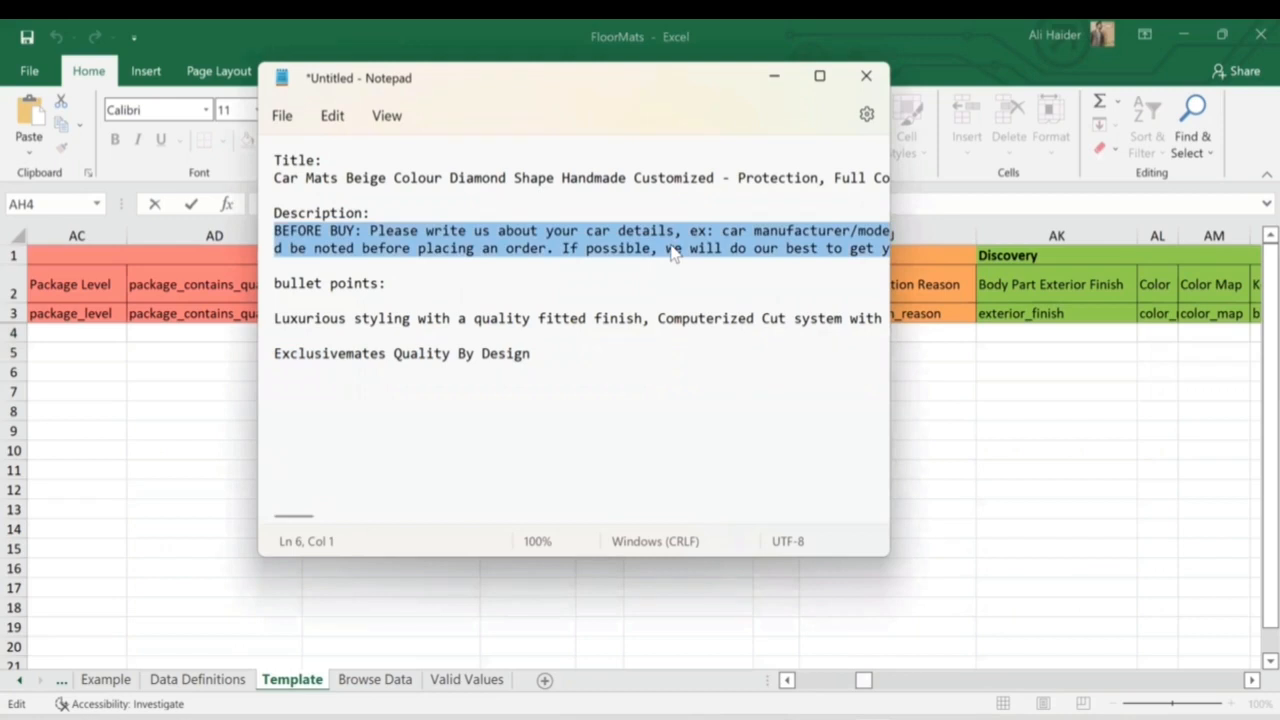
key("alt+Tab")
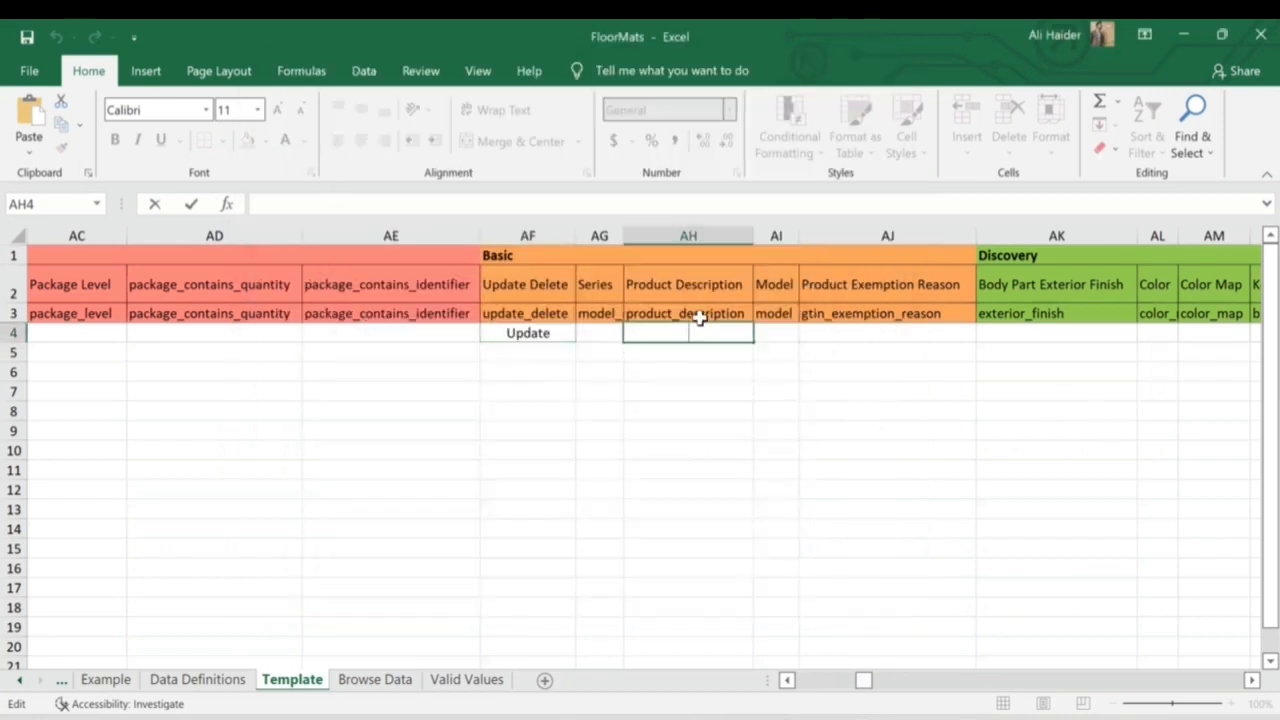
key("ctrl+v")
left_click(775, 316)
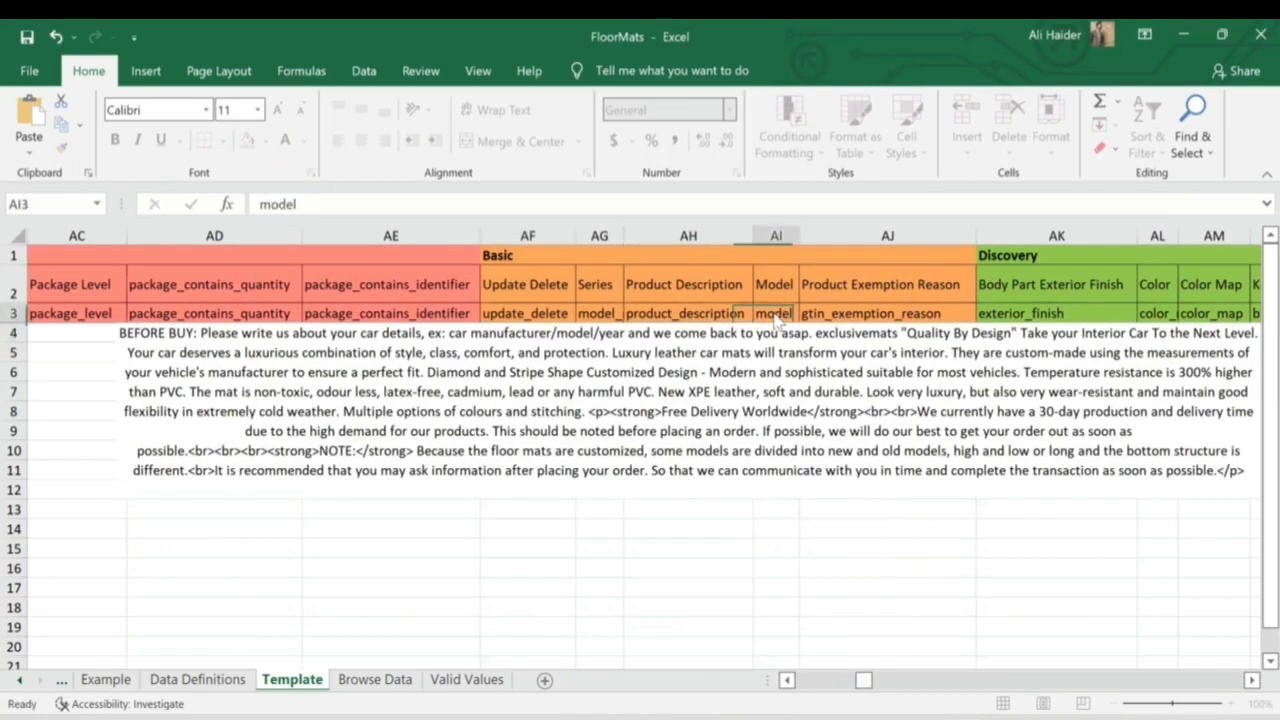
double_click(775, 316)
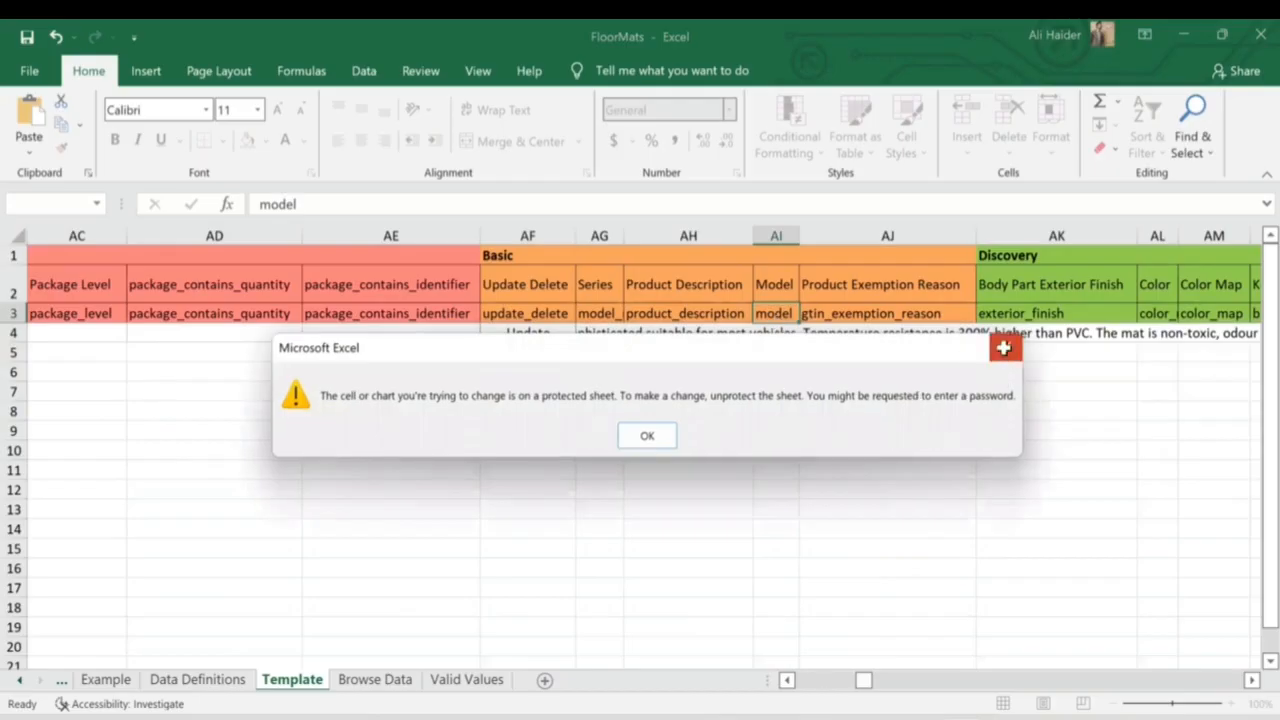
left_click(1003, 348)
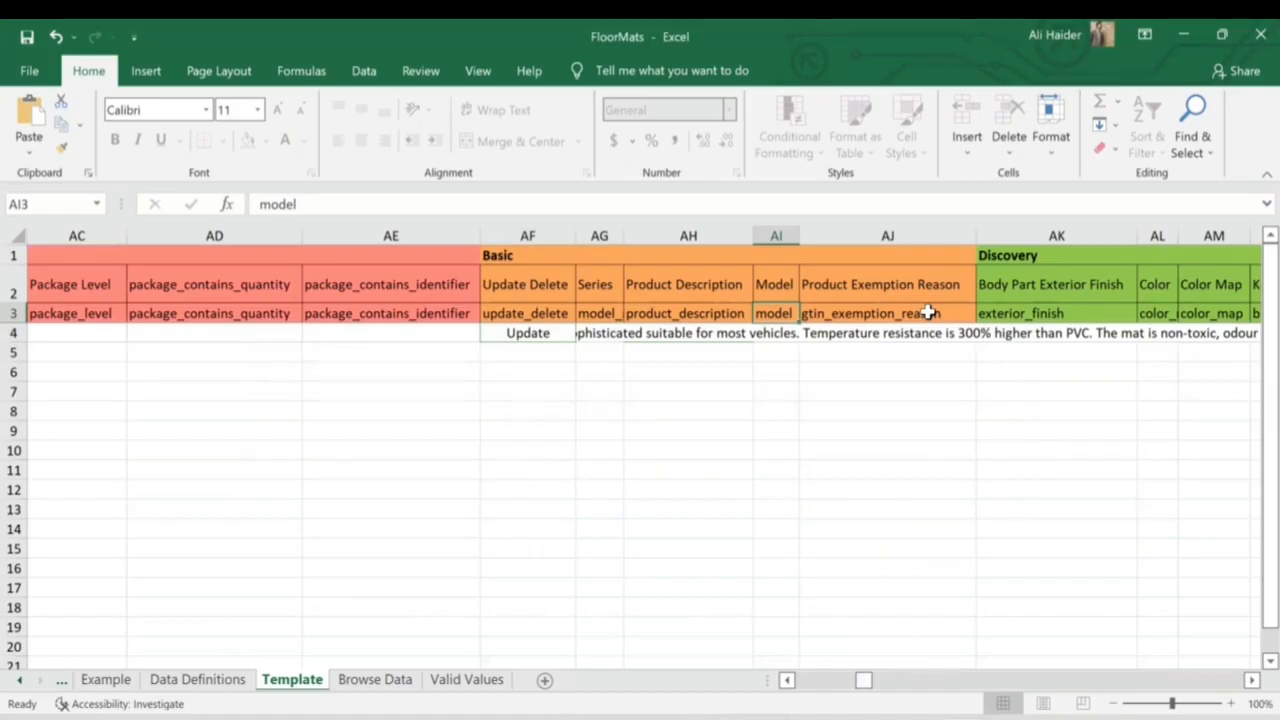
Step: Enter blue as the Color in cell AL4 and set the Color Map in cell AM4 to blue
scroll(928, 313, "right", 4)
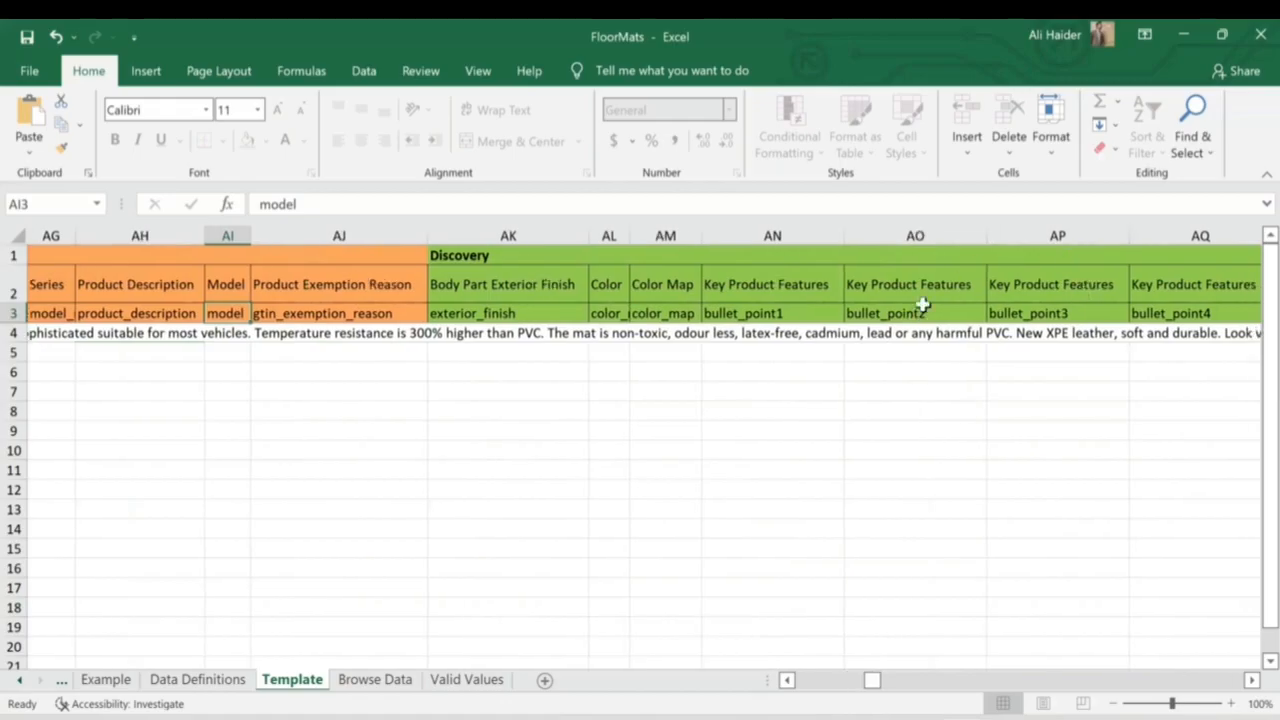
left_click(612, 333)
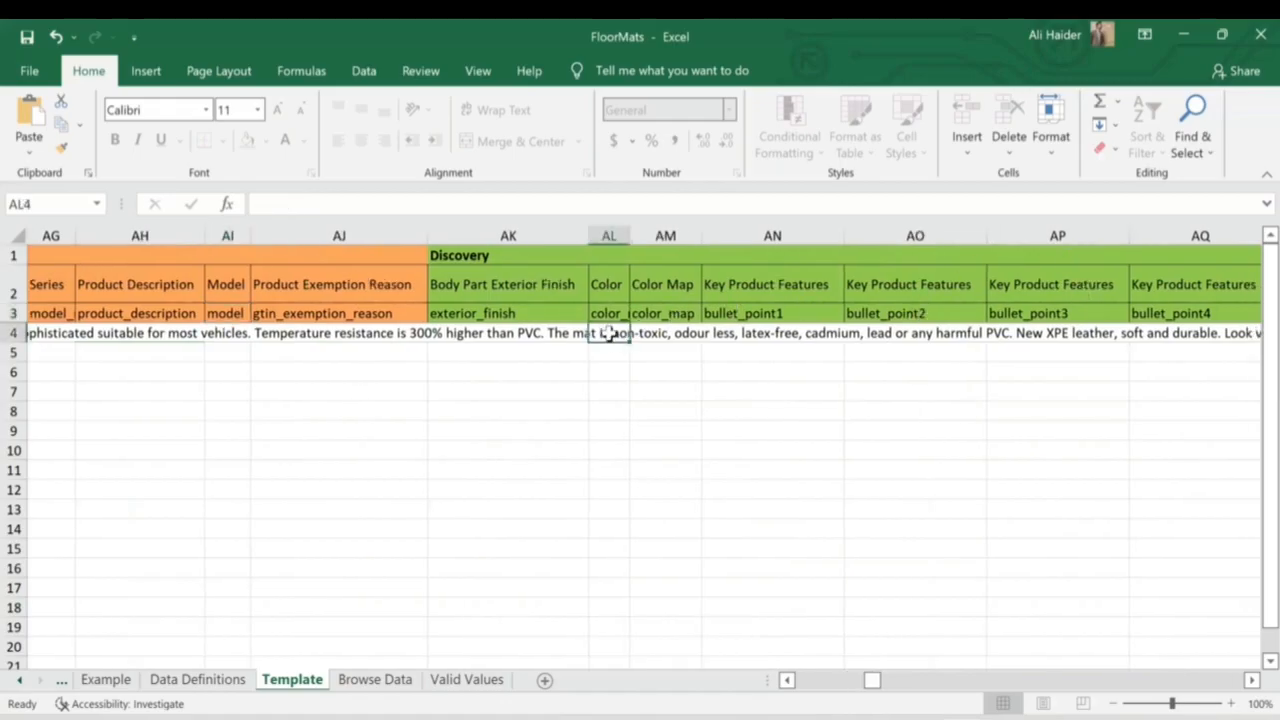
double_click(611, 333)
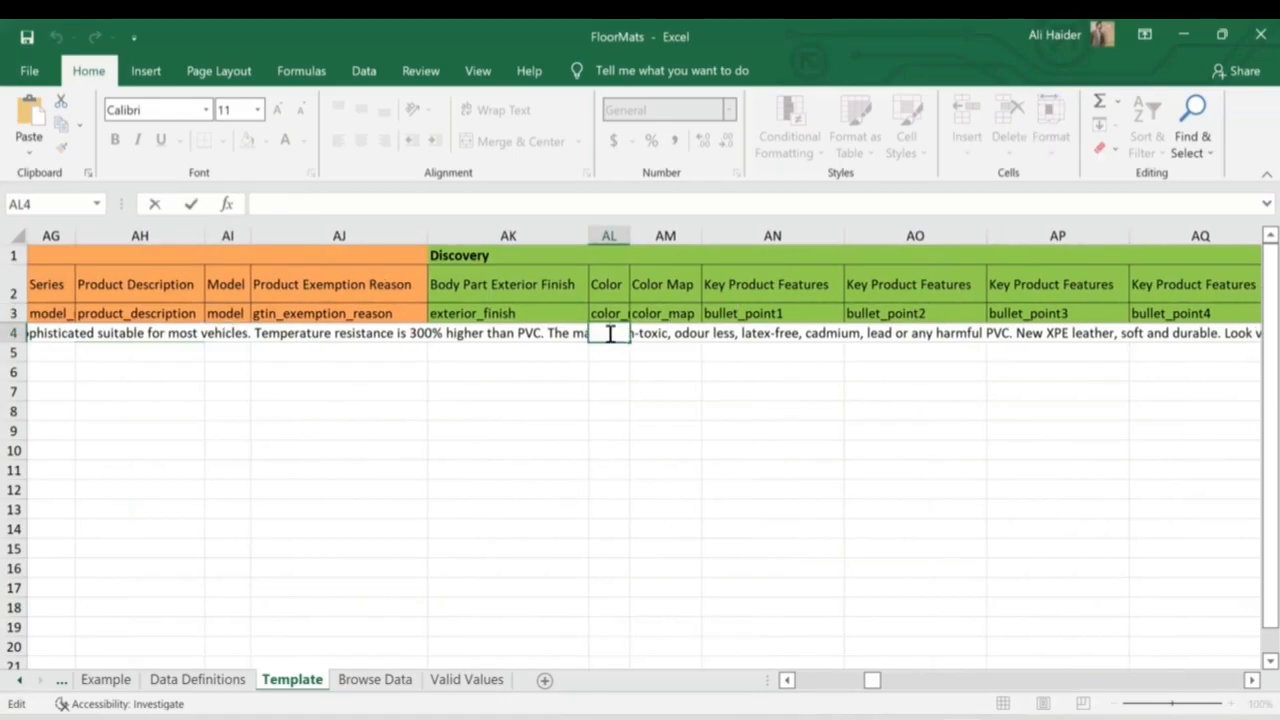
type("blue")
left_click(678, 333)
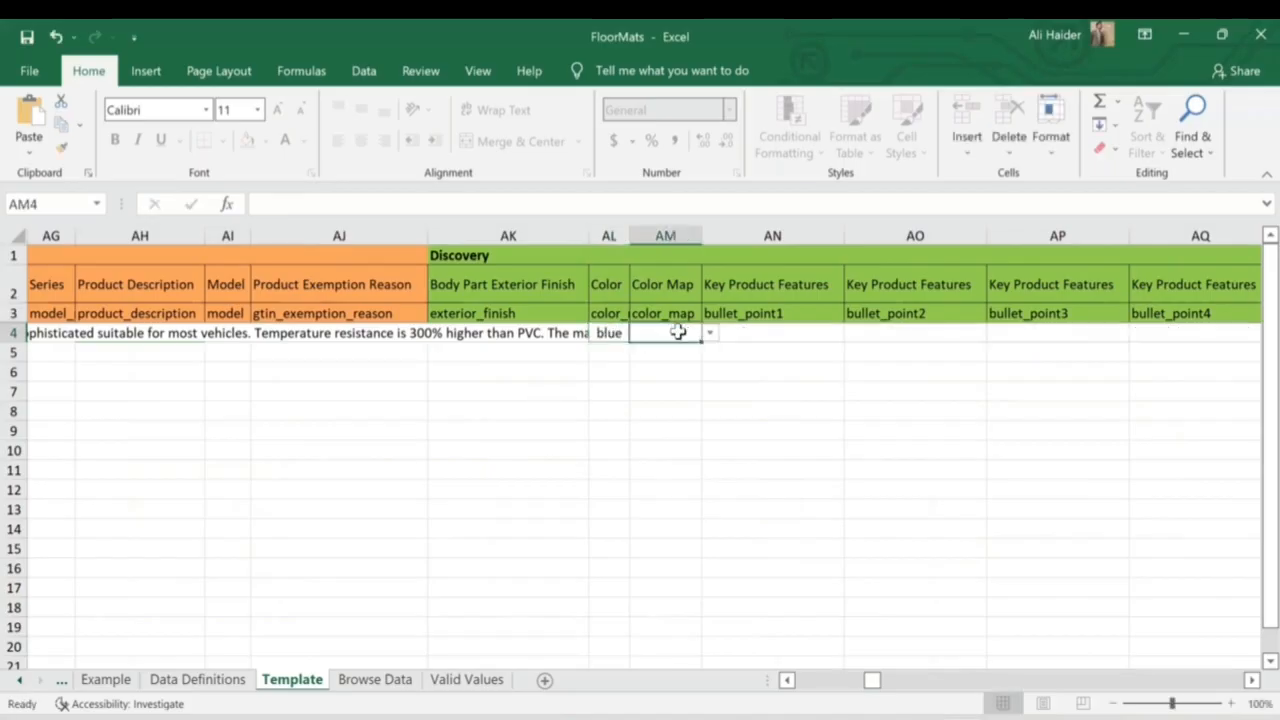
left_click(709, 334)
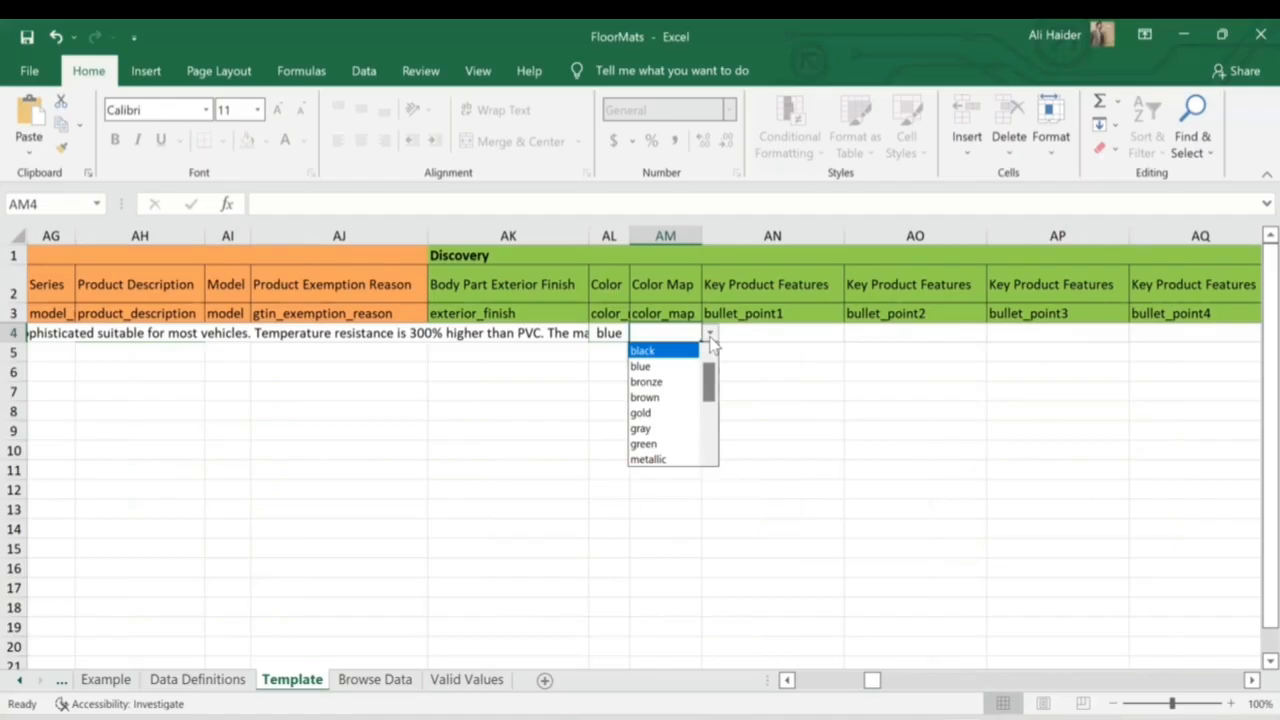
left_click(664, 368)
Step: Look through the Key Product Features cells in row 4, from bullet_point1 through bullet_point5
left_click(768, 330)
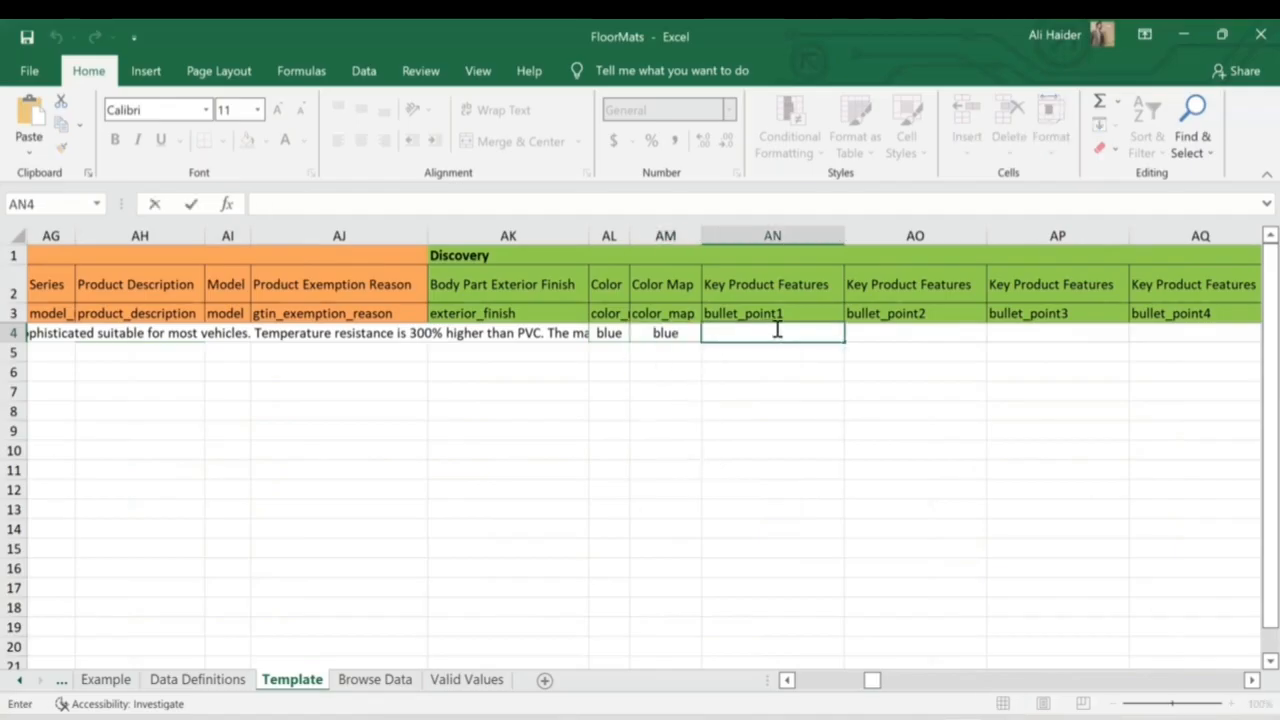
left_click(902, 338)
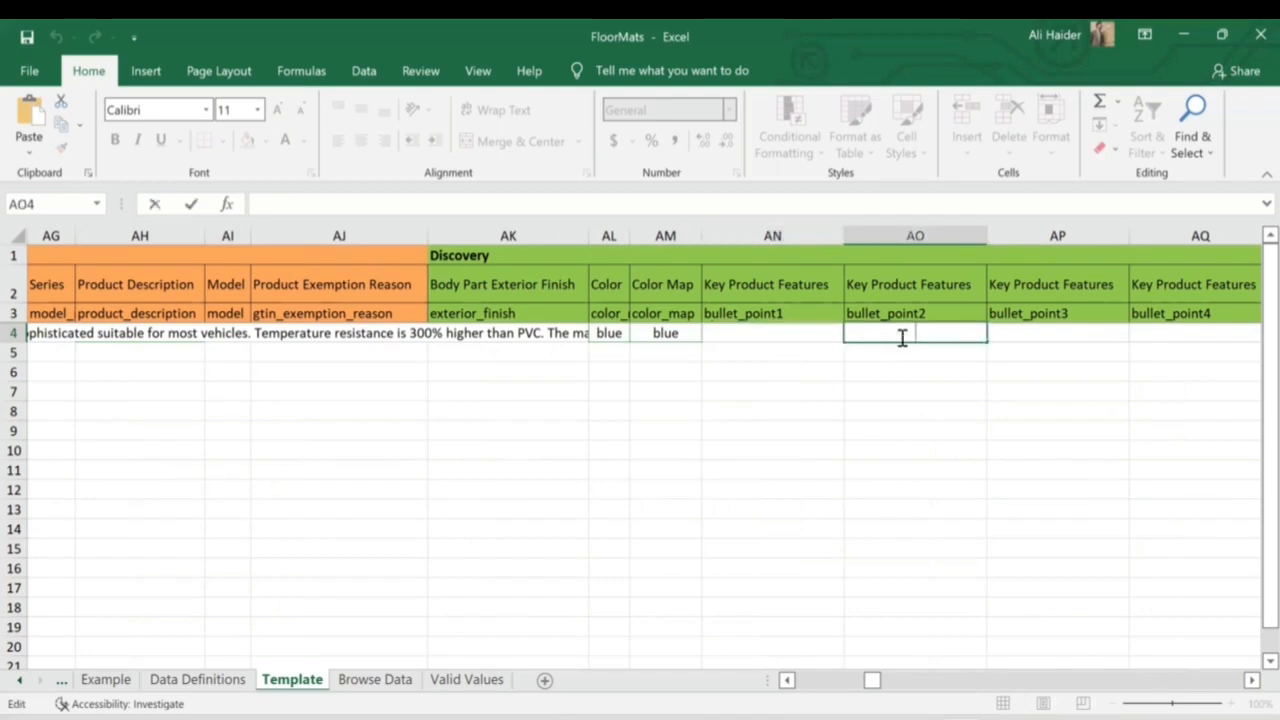
scroll(902, 338, "right", 3)
scroll(901, 338, "left", 1)
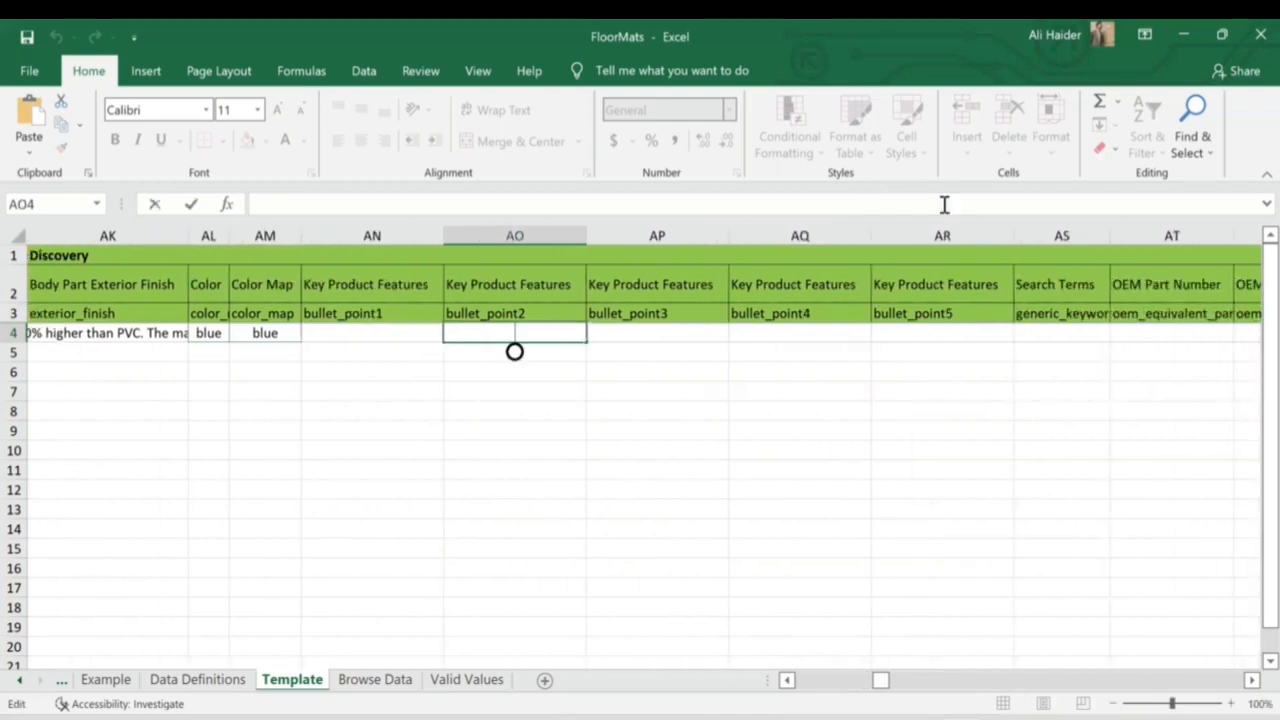
double_click(664, 334)
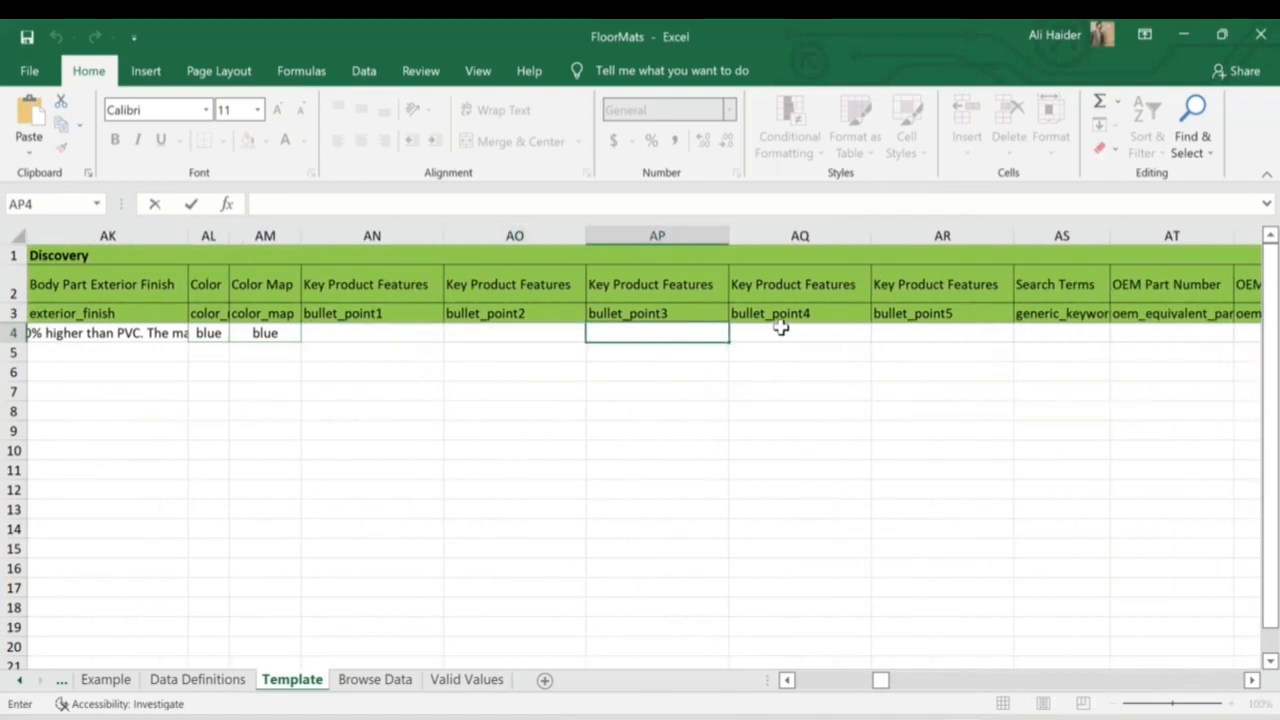
left_click(780, 331)
scroll(783, 330, "right", 3)
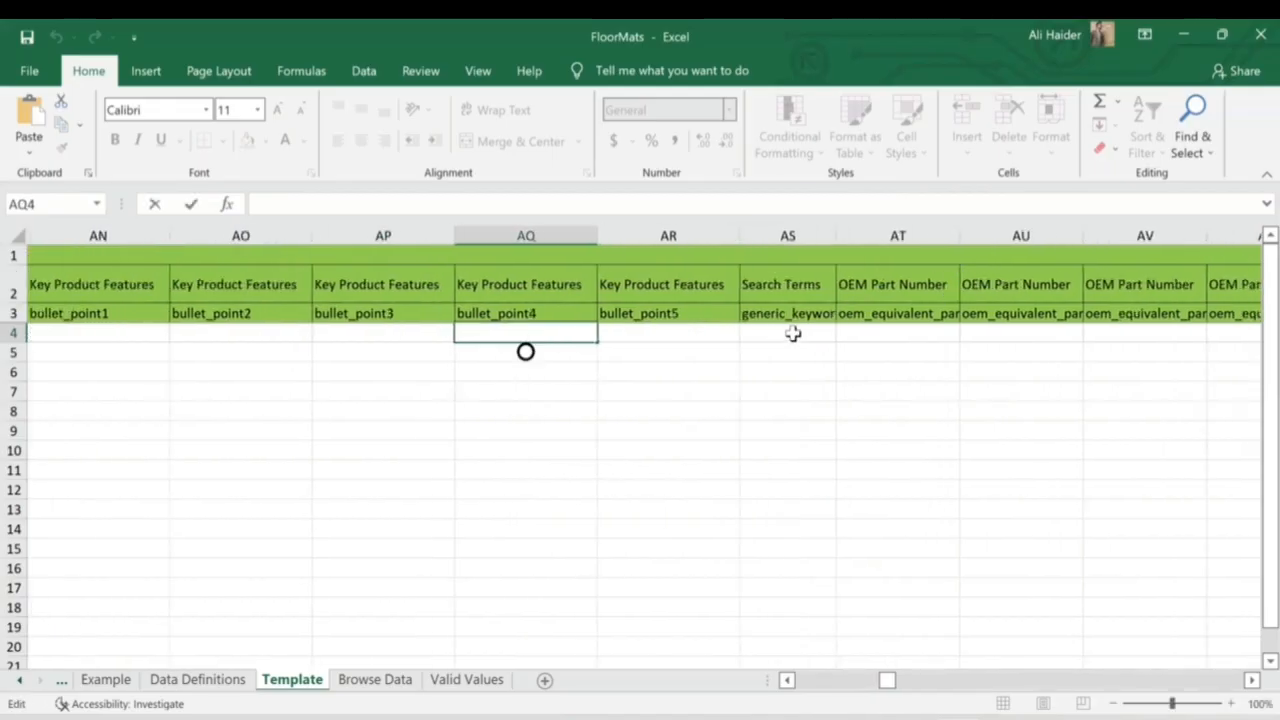
Step: Enter "car mates," as the Search Terms in cell AS4 of the Discovery section
left_click(780, 335)
double_click(780, 335)
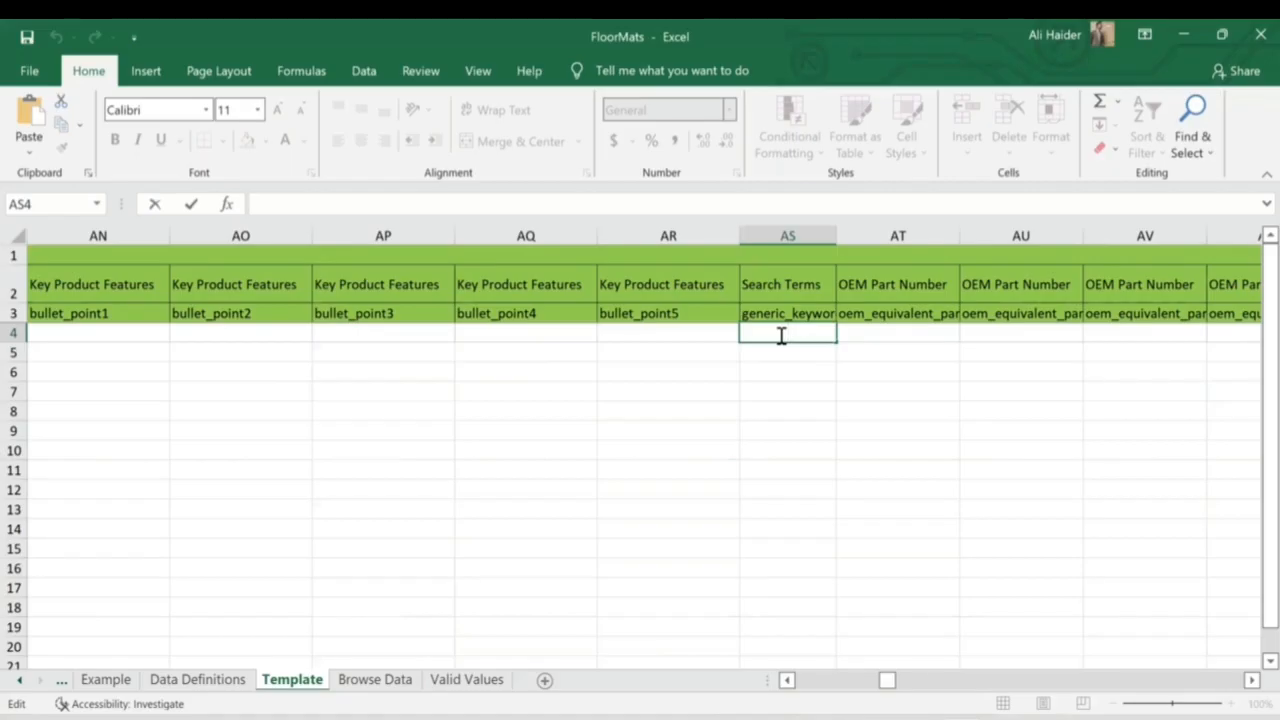
type("car mates,")
left_click(928, 340)
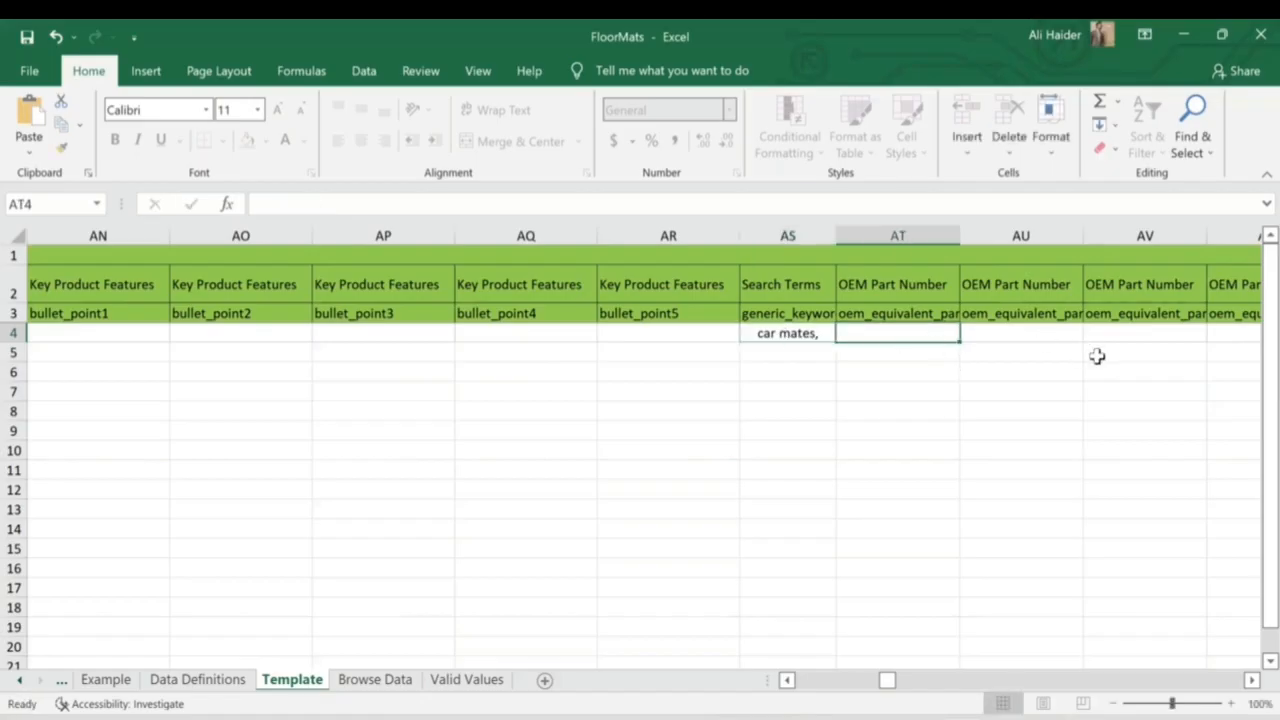
Step: Examine the remaining Discovery fields, including Additional Features and Vehicle Type Compatibility, and the Product Enrichment fields
scroll(1097, 356, "right", 10)
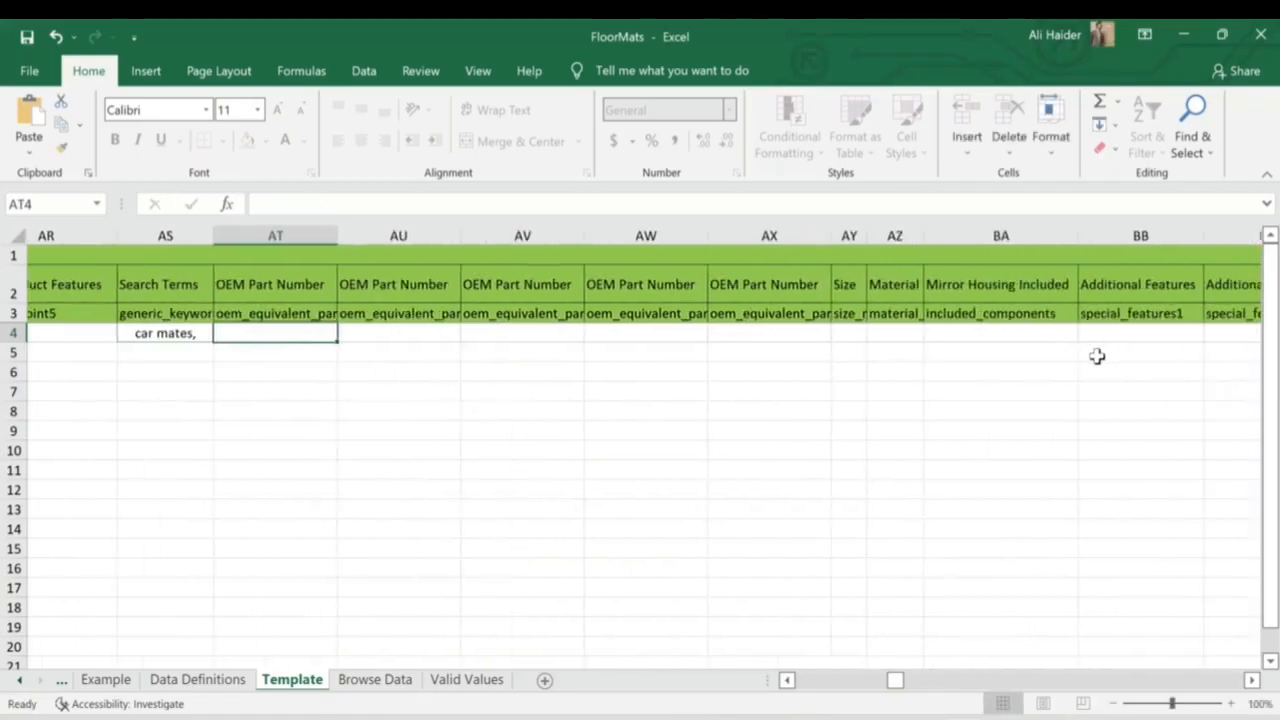
scroll(1097, 356, "right", 1)
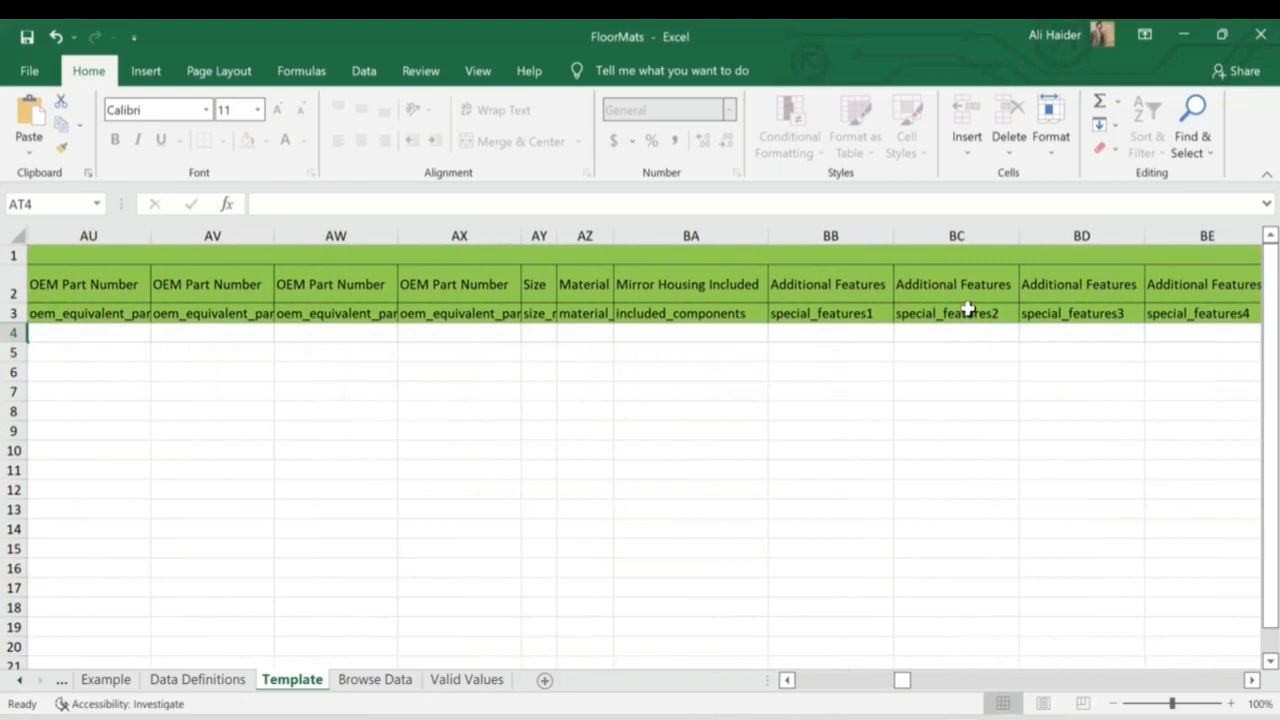
left_click(827, 334)
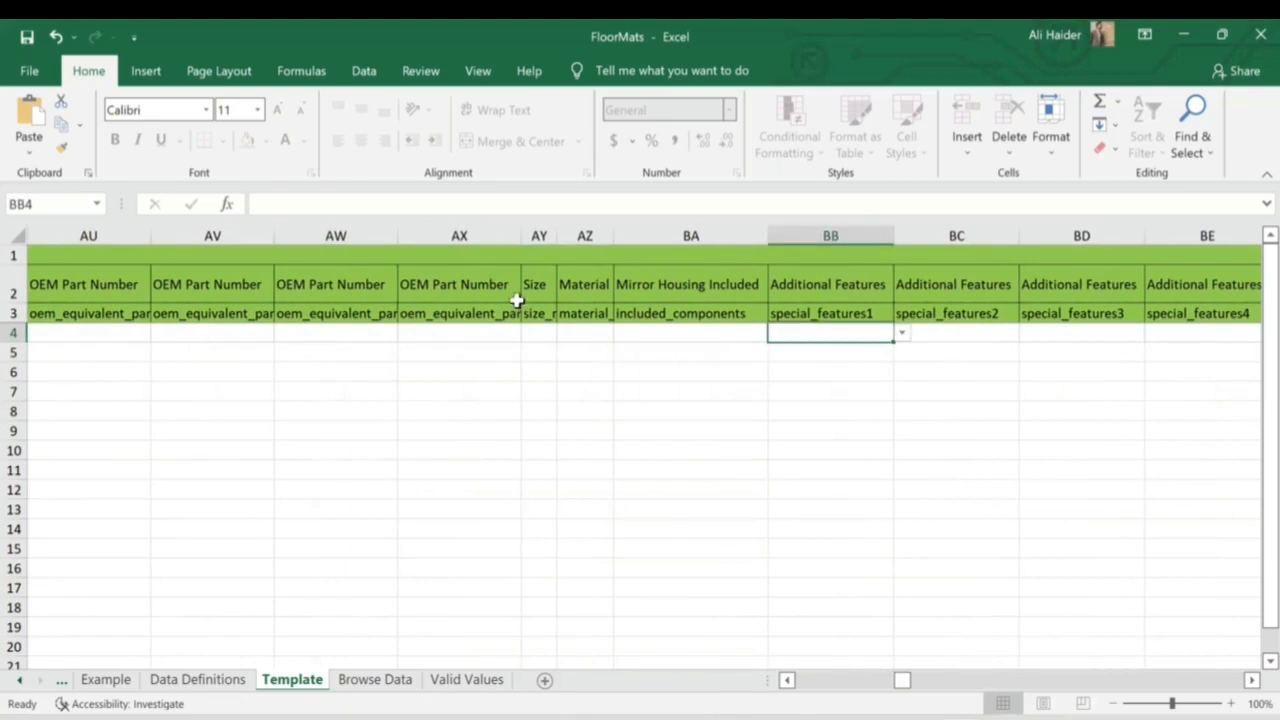
scroll(522, 297, "right", 7)
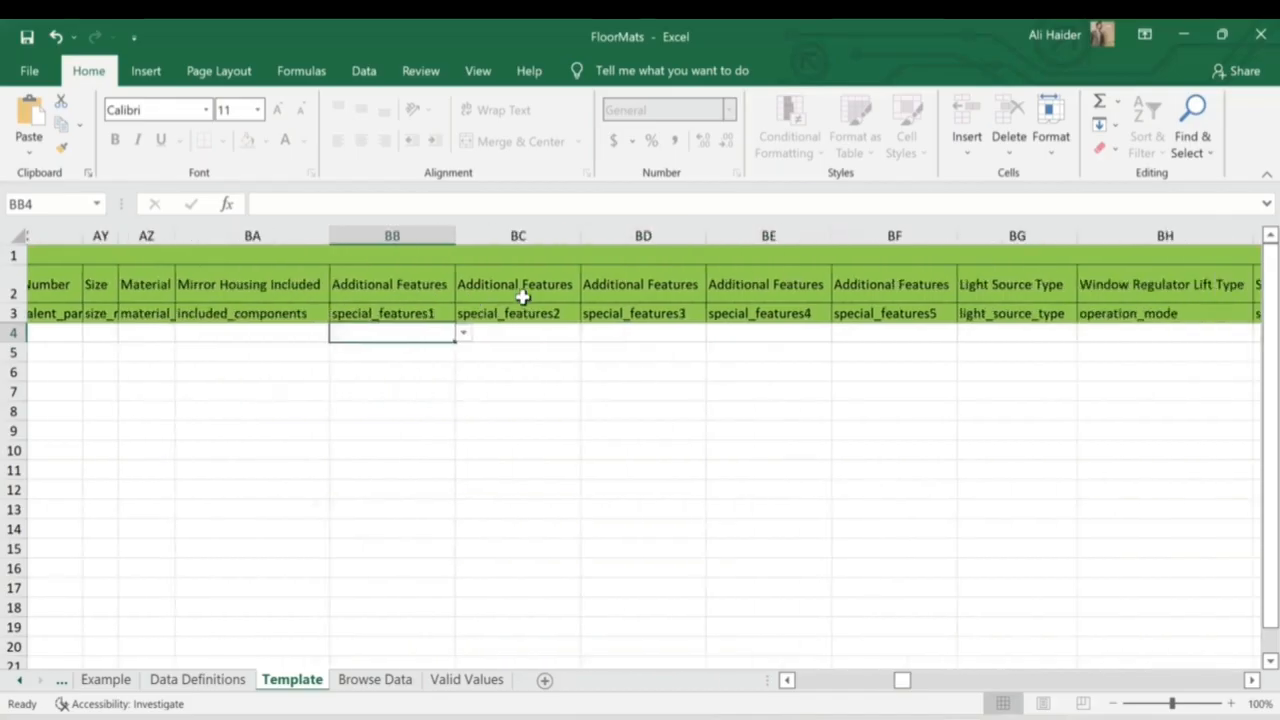
scroll(522, 297, "right", 5)
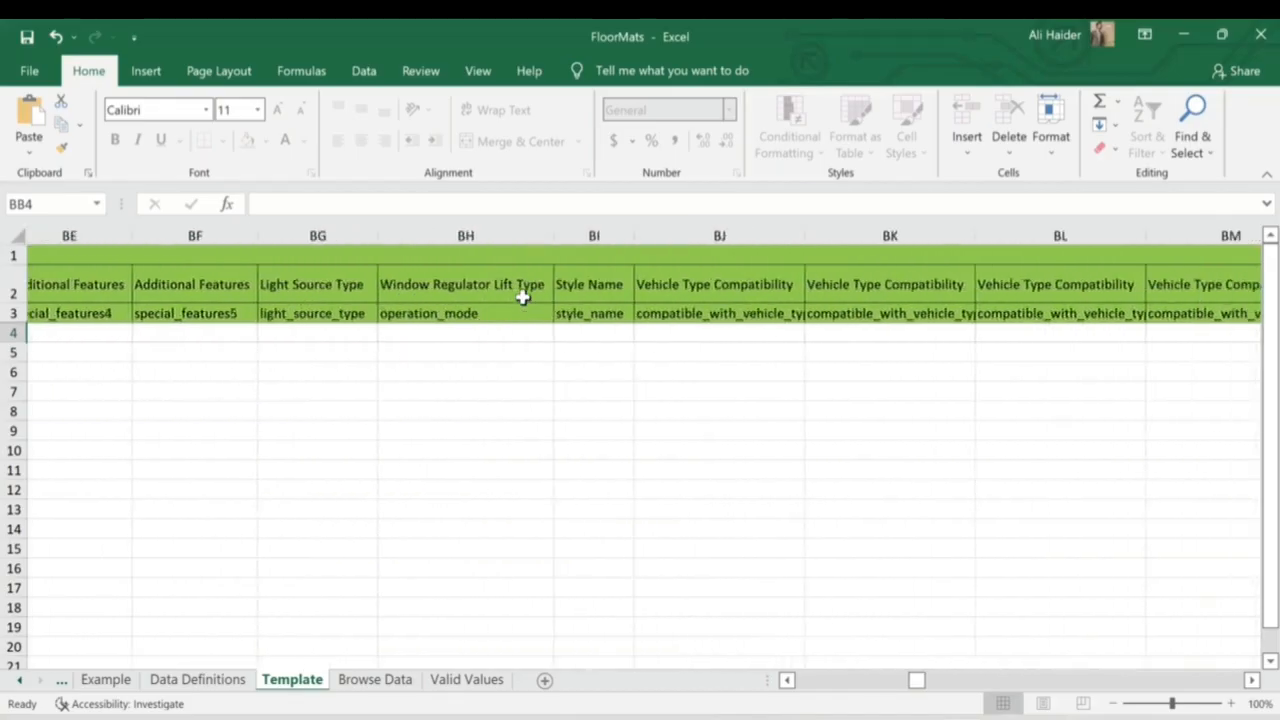
scroll(522, 297, "right", 5)
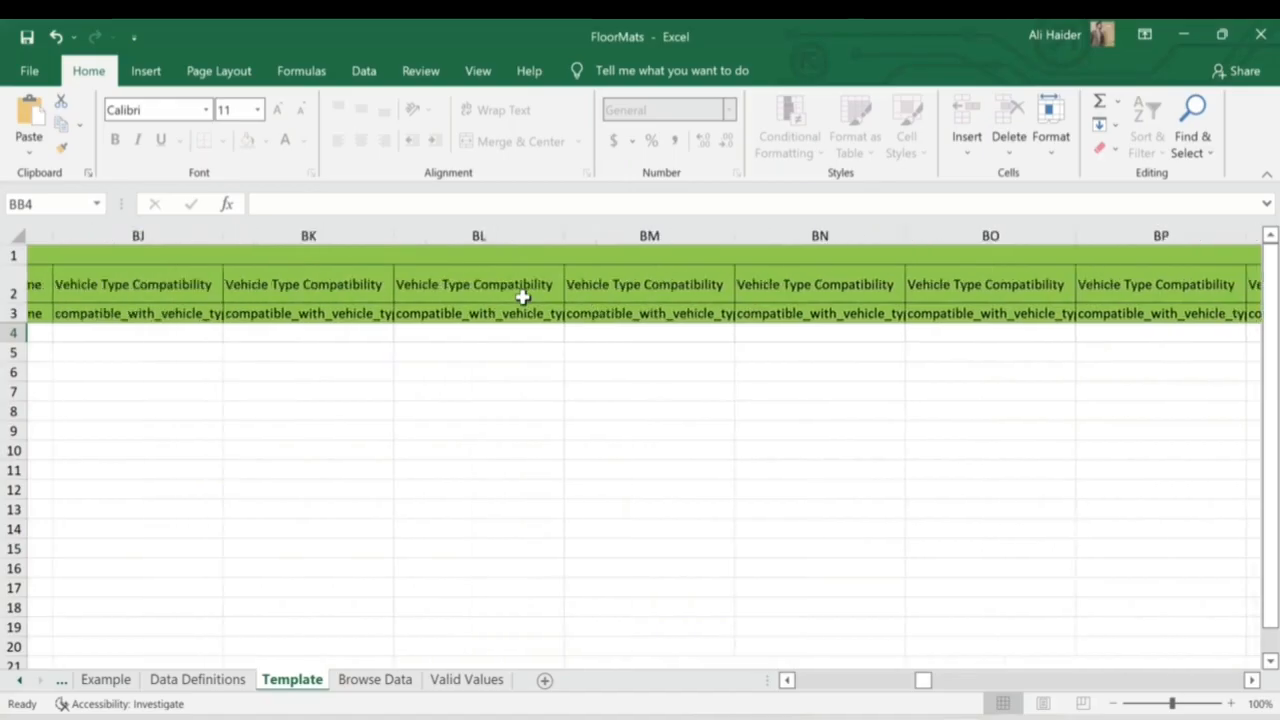
scroll(522, 297, "right", 9)
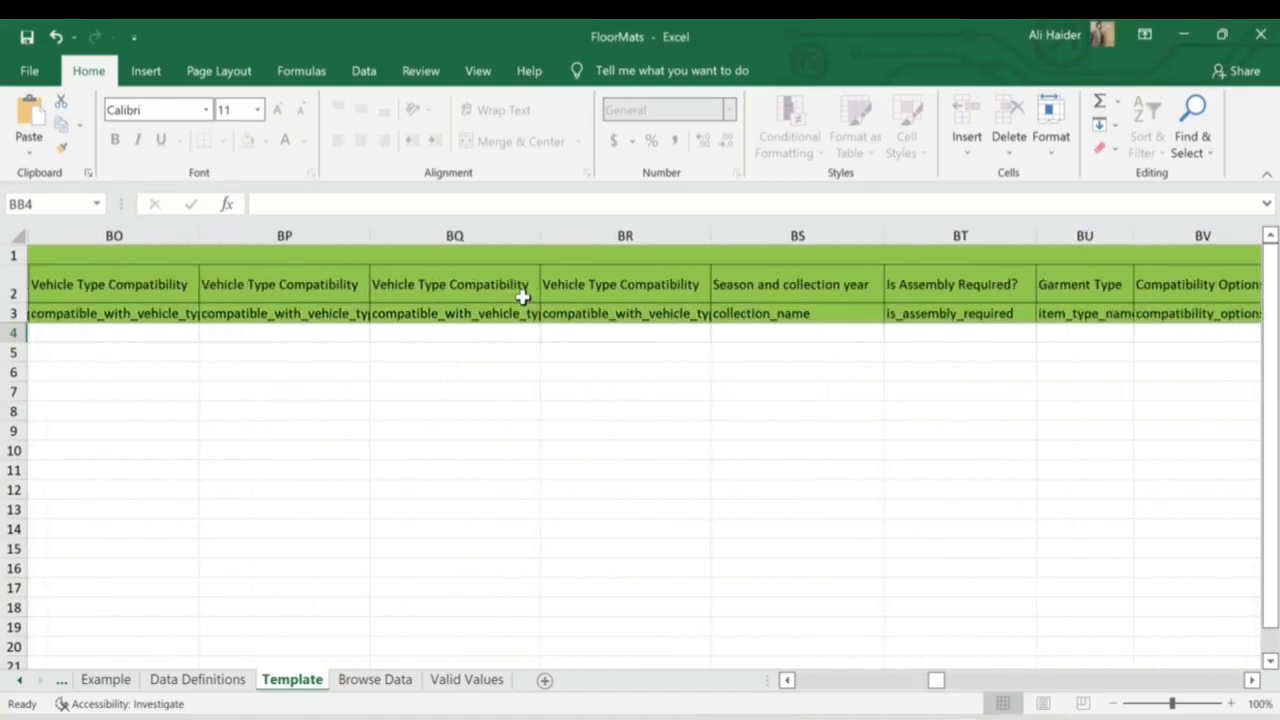
scroll(522, 297, "right", 5)
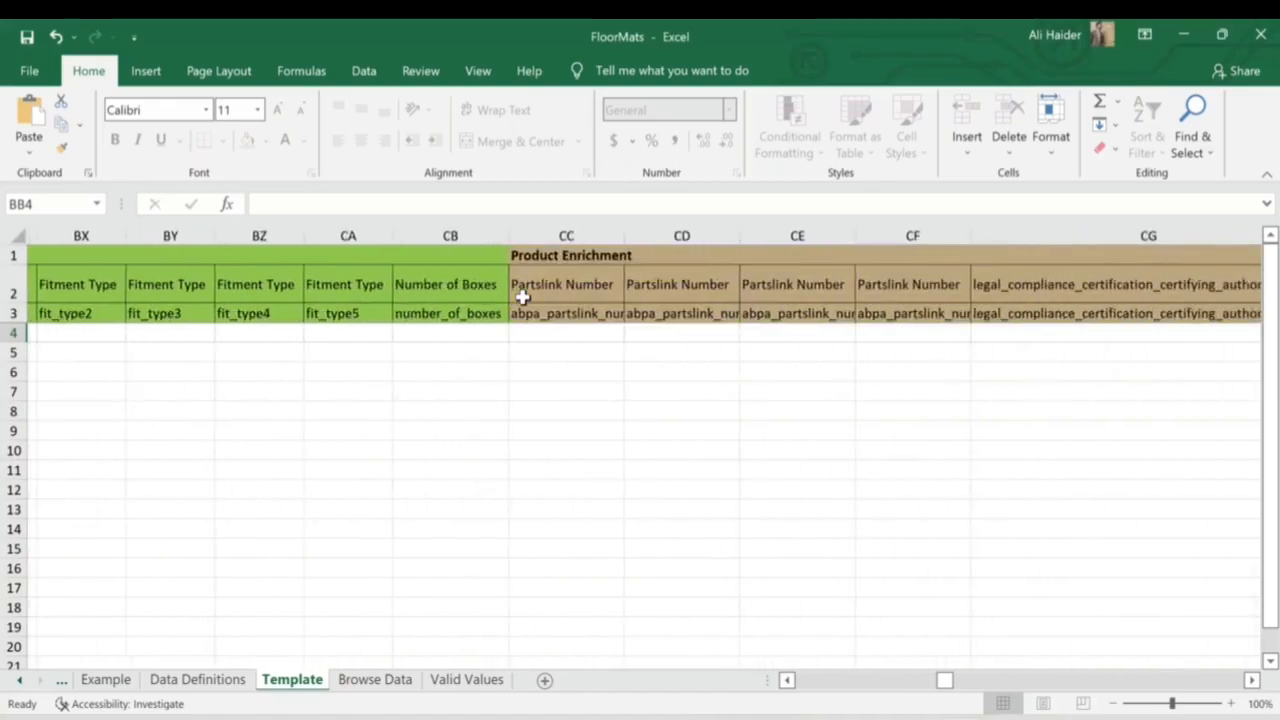
scroll(522, 297, "right", 3)
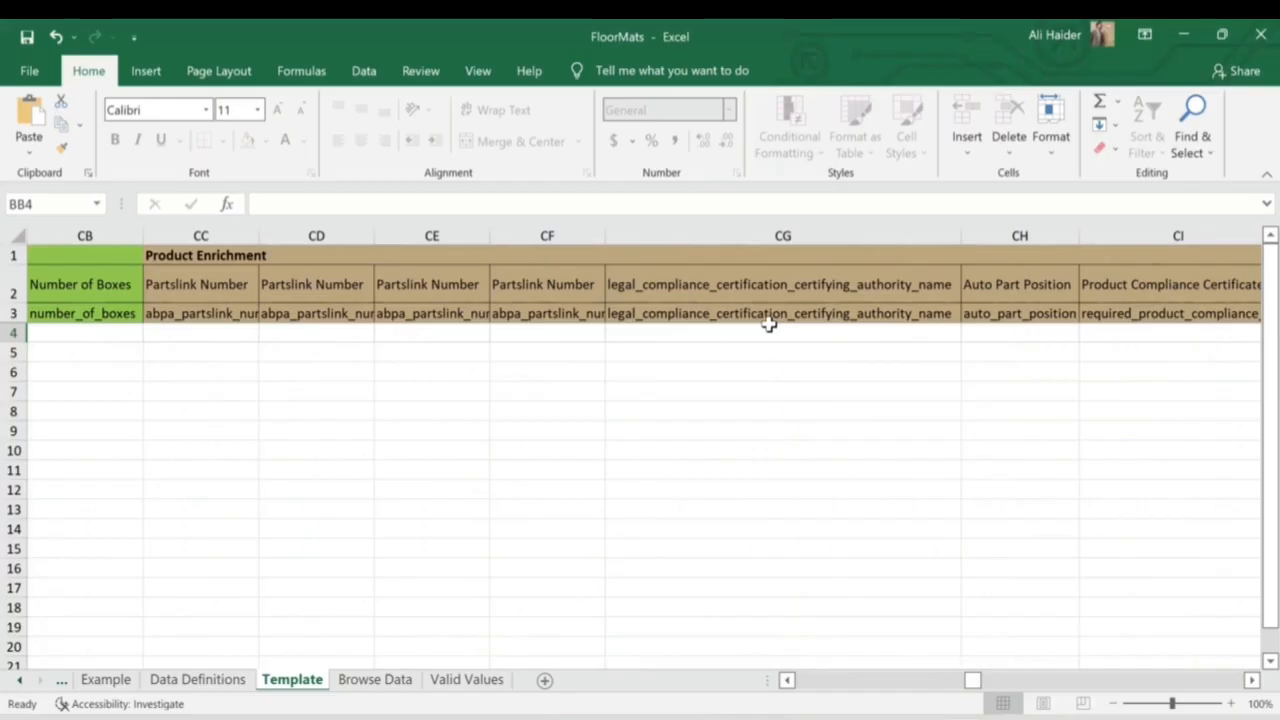
scroll(768, 323, "right", 5)
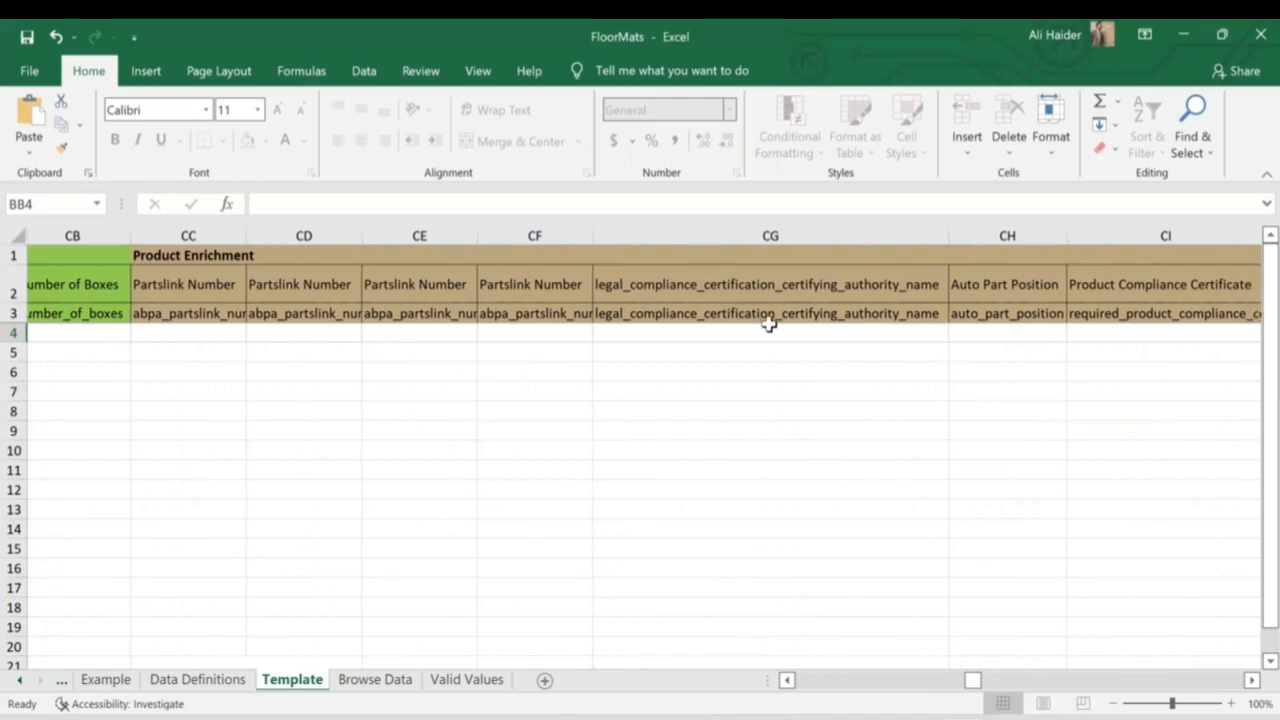
scroll(768, 323, "right", 4)
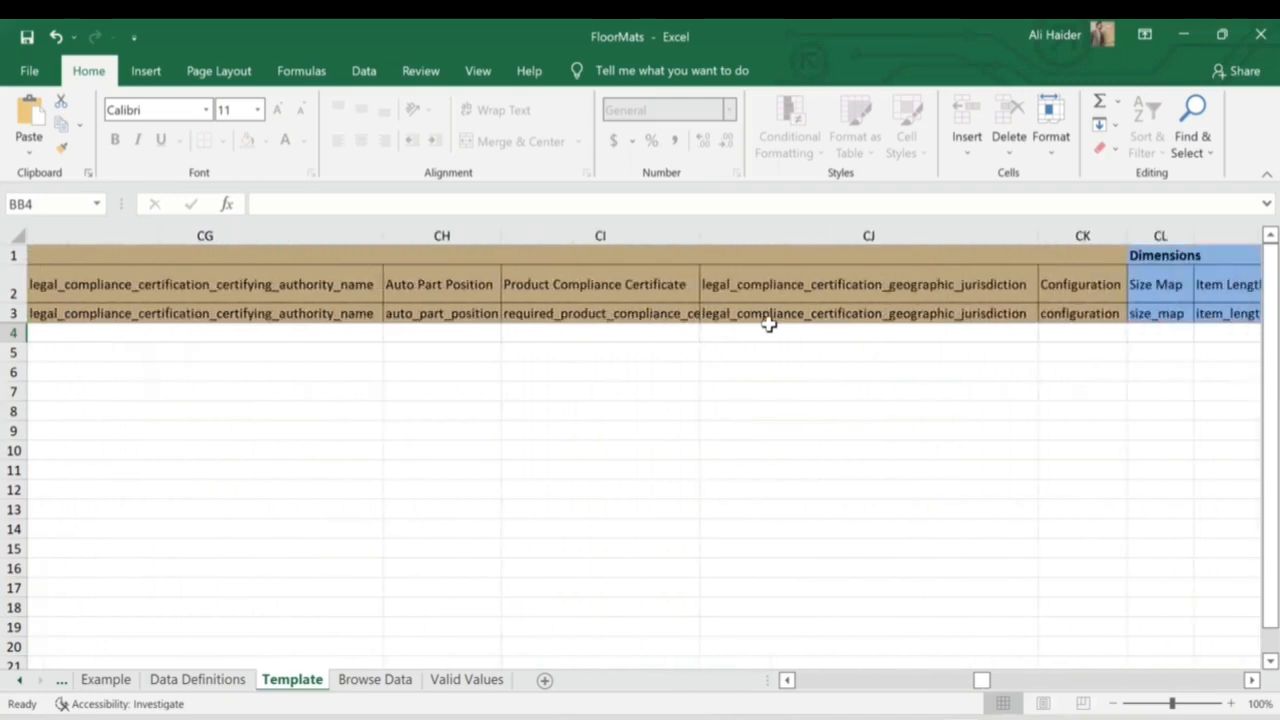
Step: In the Dimensions section, set Size Map in CL4 to Medium and Item Length Unit Of Measure in CM4 to MM
scroll(768, 323, "right", 2)
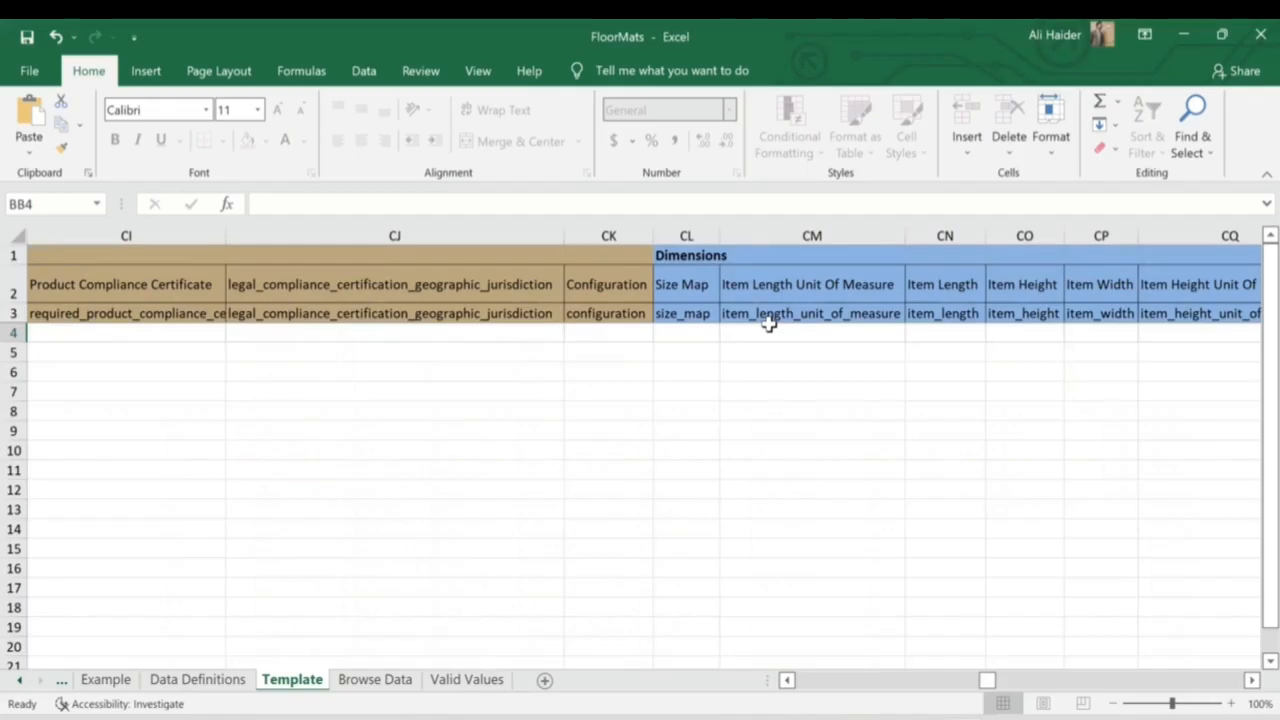
scroll(768, 323, "right", 2)
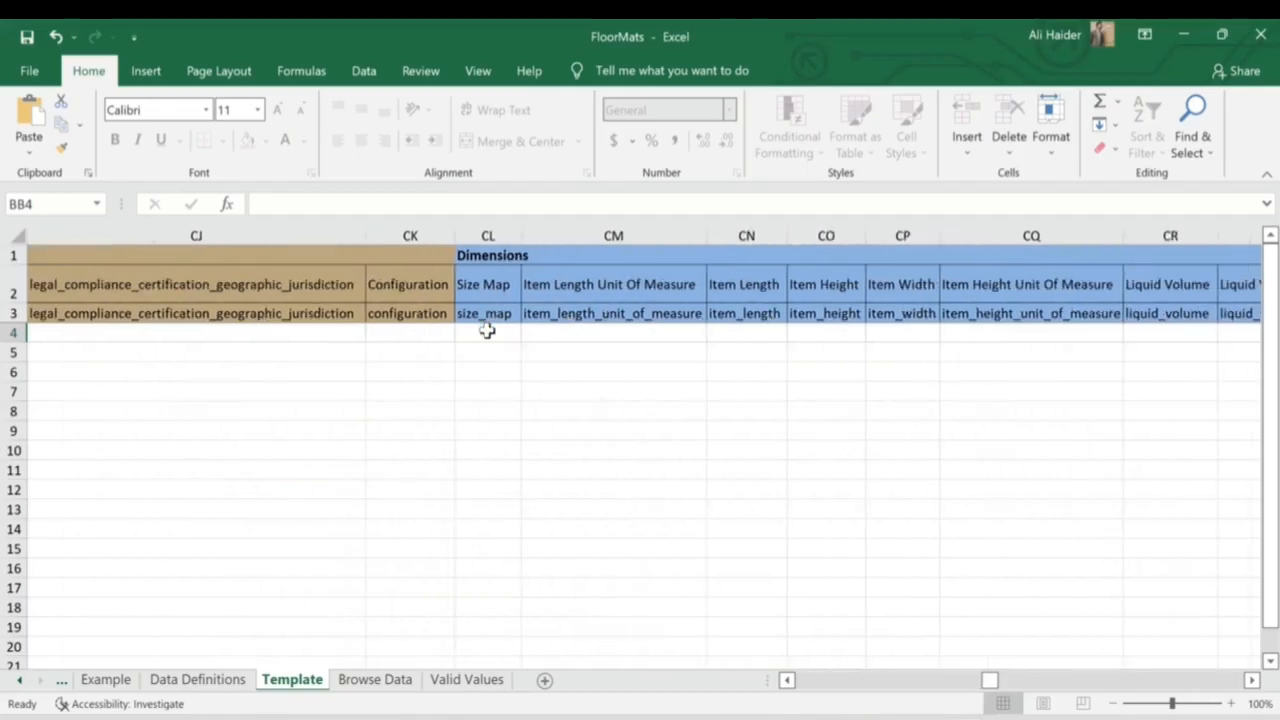
left_click(486, 331)
left_click(529, 333)
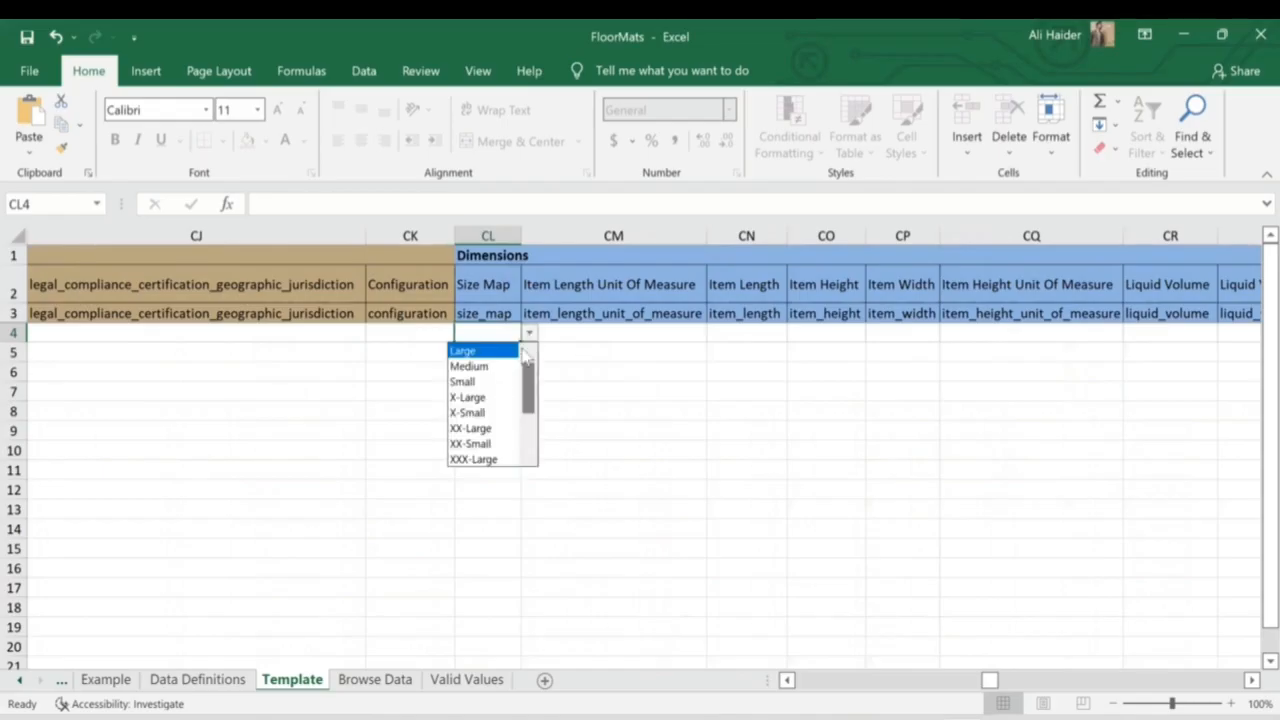
left_click(481, 370)
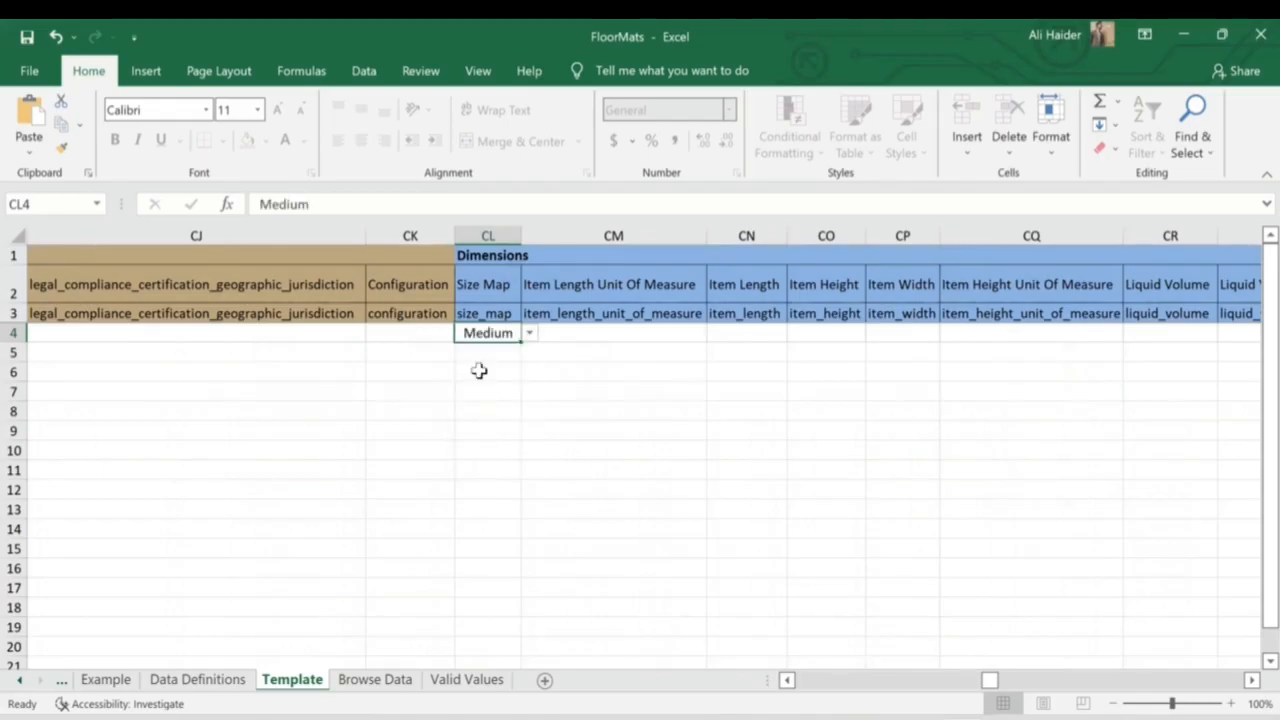
left_click(676, 342)
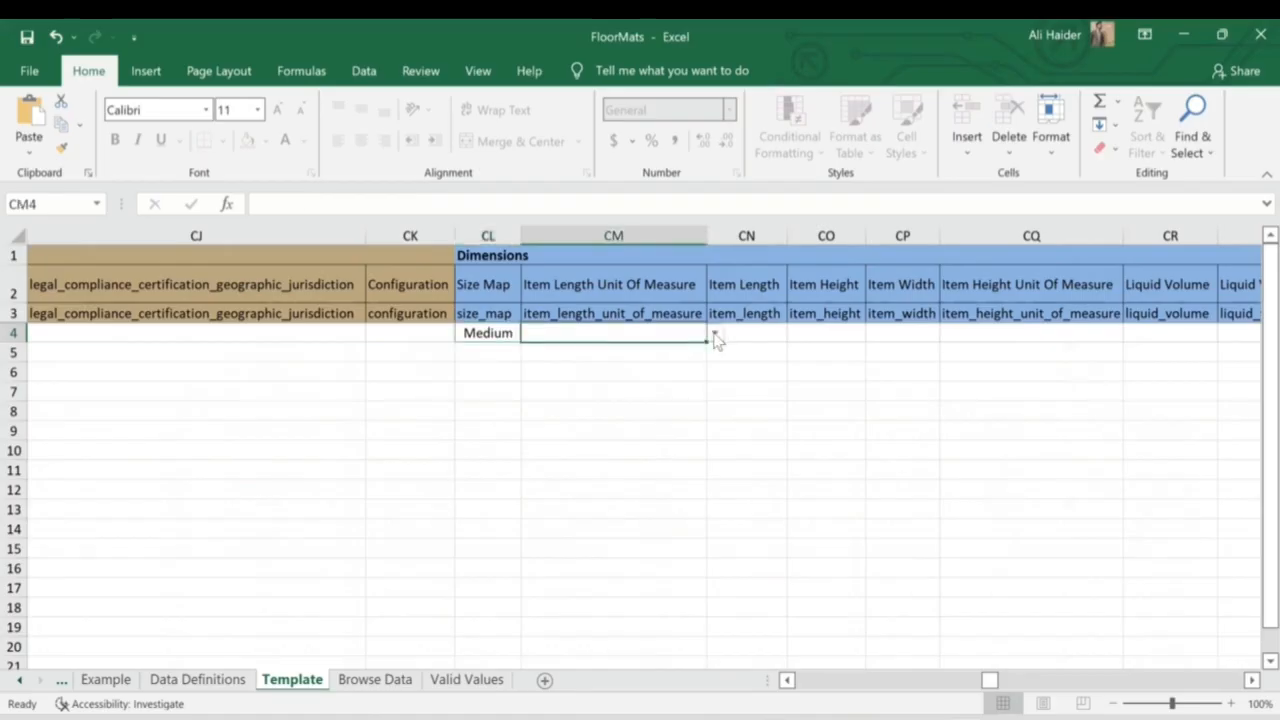
left_click(715, 336)
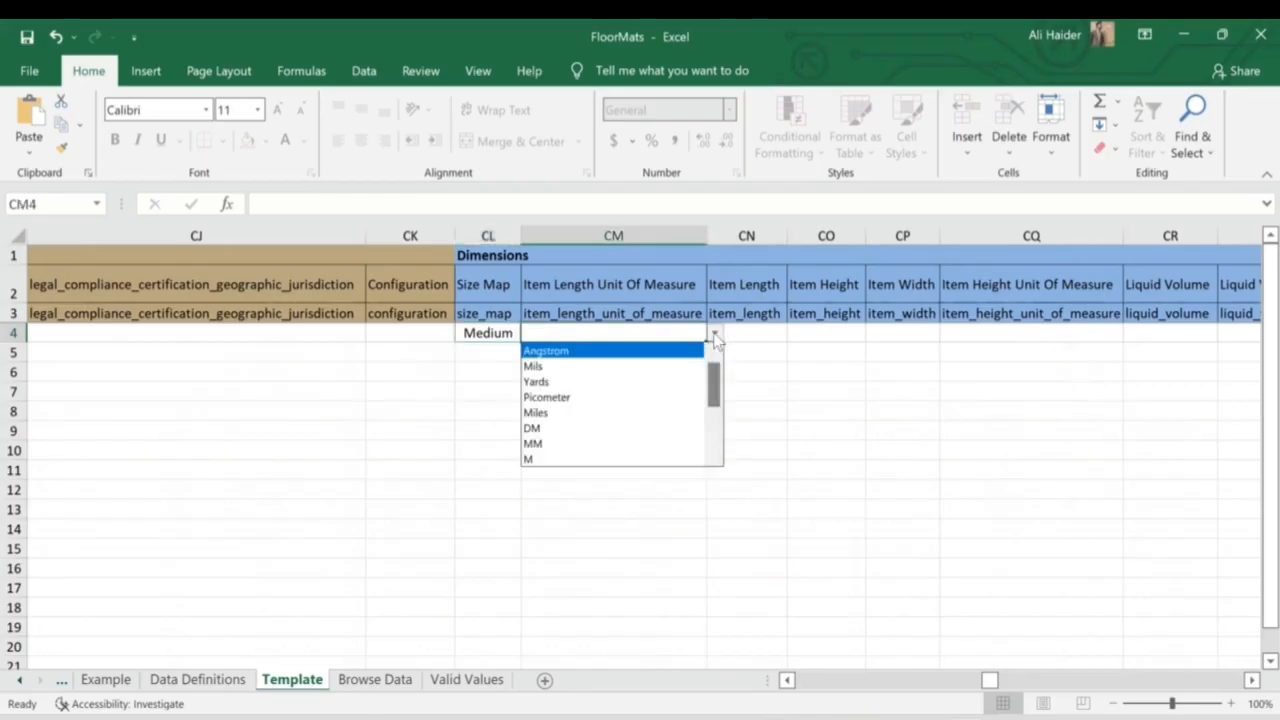
left_click(572, 444)
Step: Review the Item Length, Item Height, Item Width and Liquid Volume fields of the Dimensions section
left_click(773, 335)
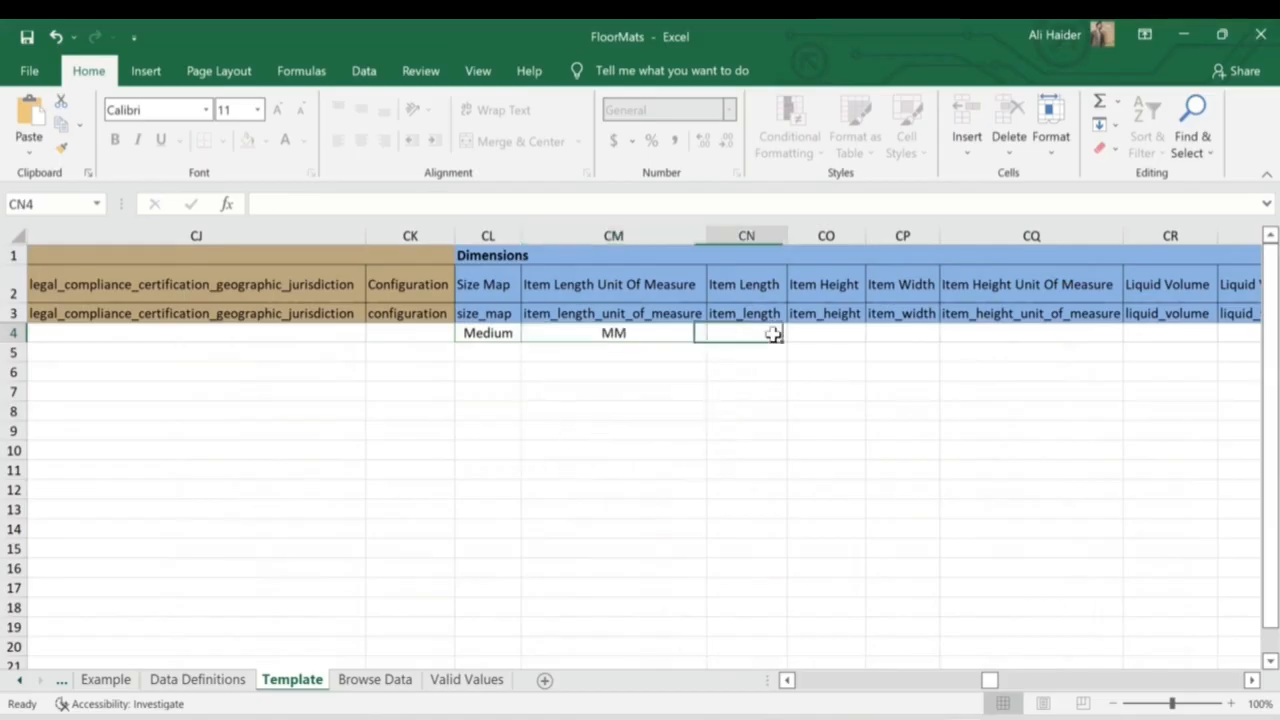
left_click(840, 333)
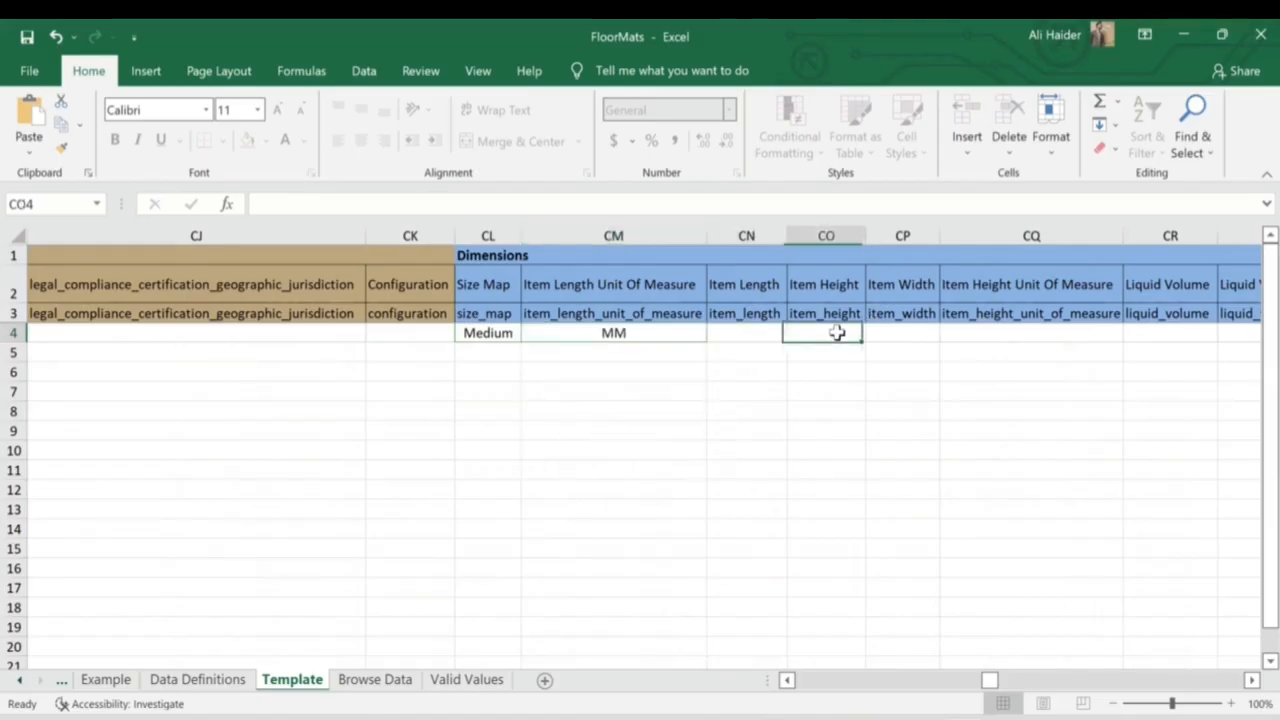
left_click(899, 337)
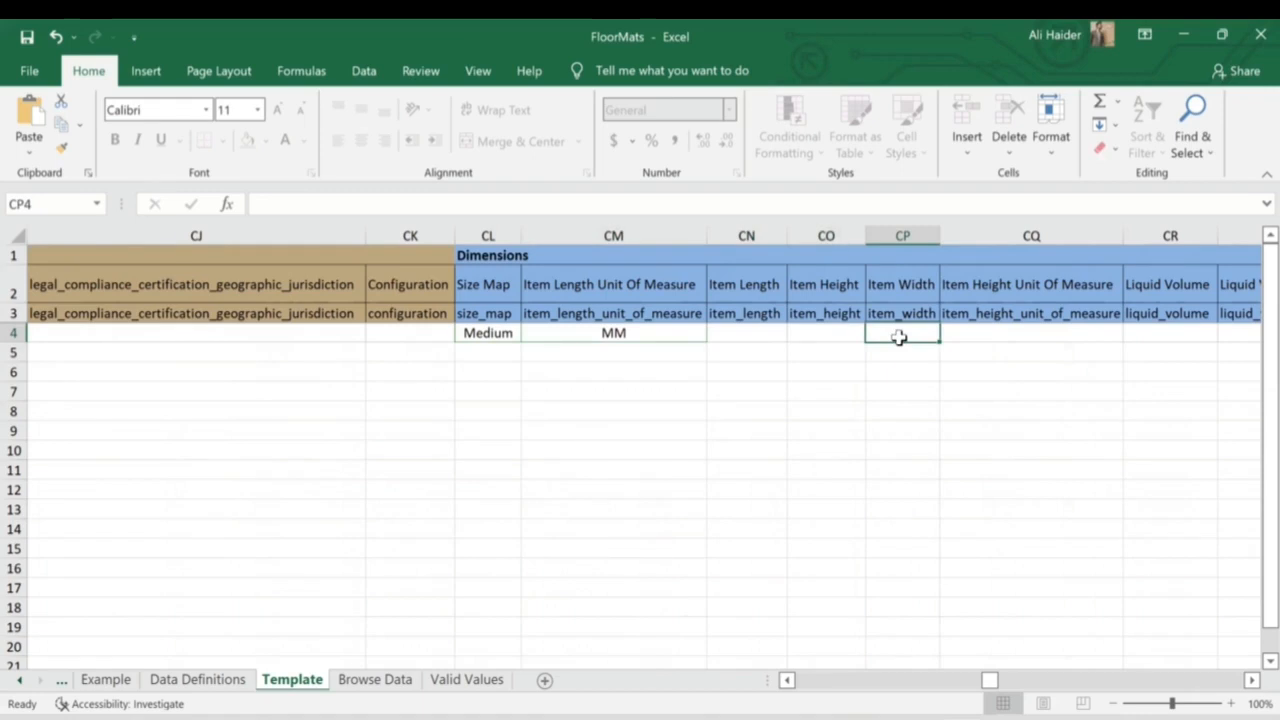
scroll(899, 337, "right", 5)
scroll(899, 337, "right", 2)
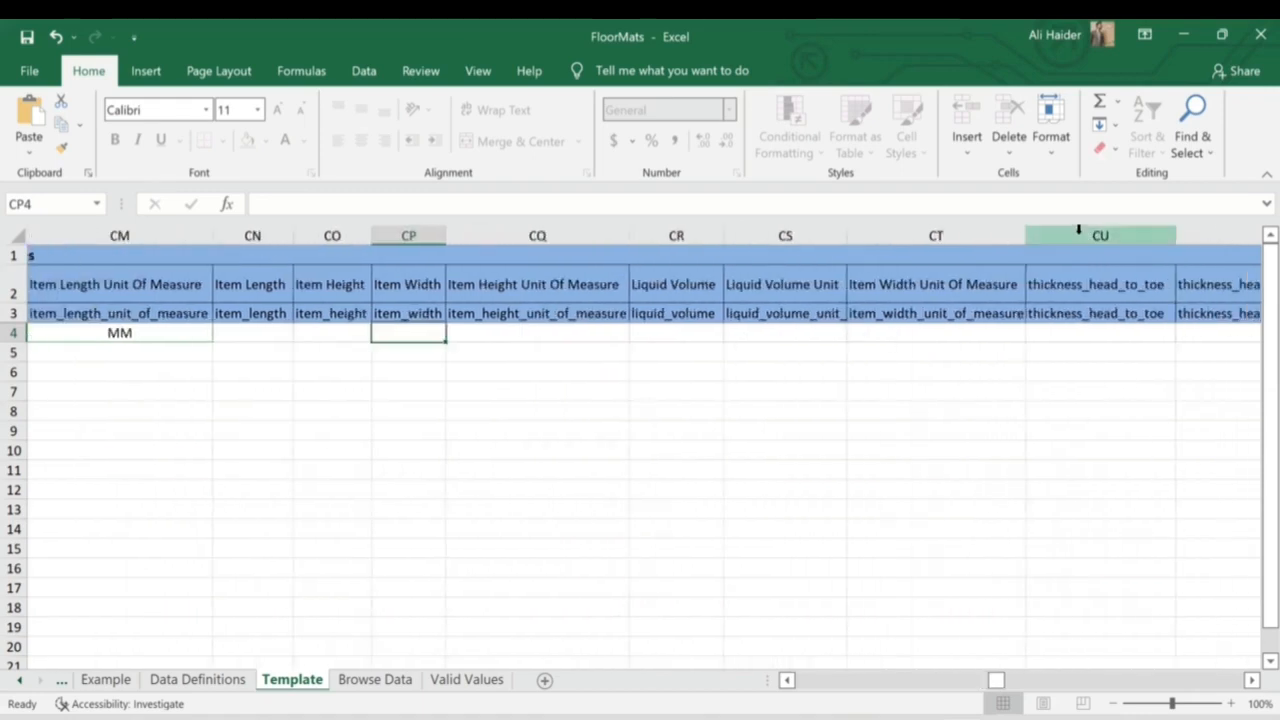
left_click(702, 318)
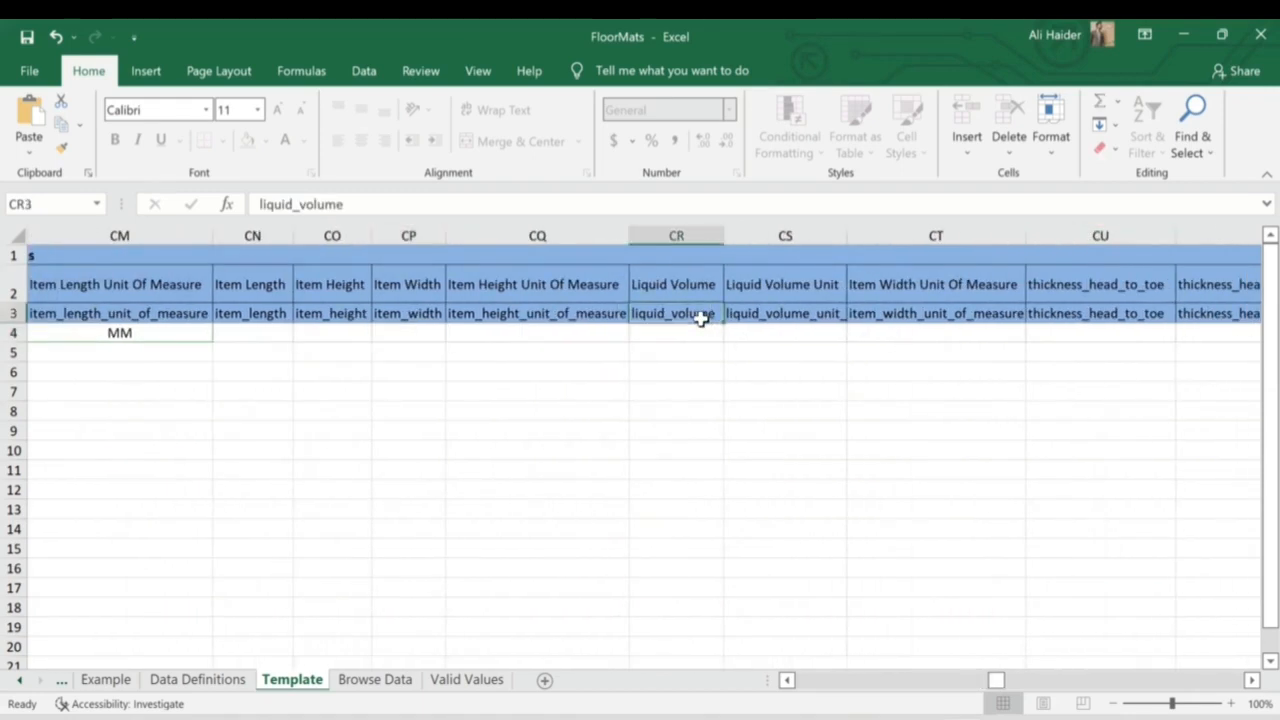
left_click(678, 340)
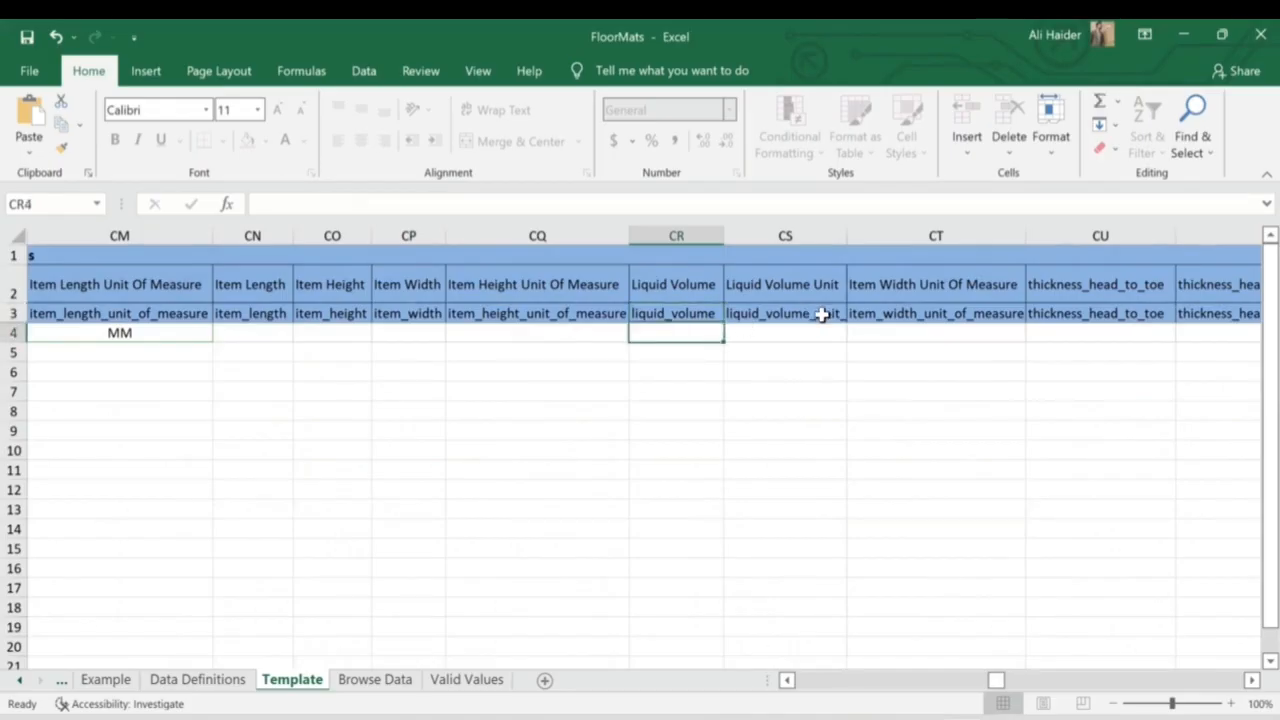
Step: Set the Fulfillment Center ID in cell DA4 of the Fulfillment section to AMAZON_NA
scroll(806, 337, "right", 5)
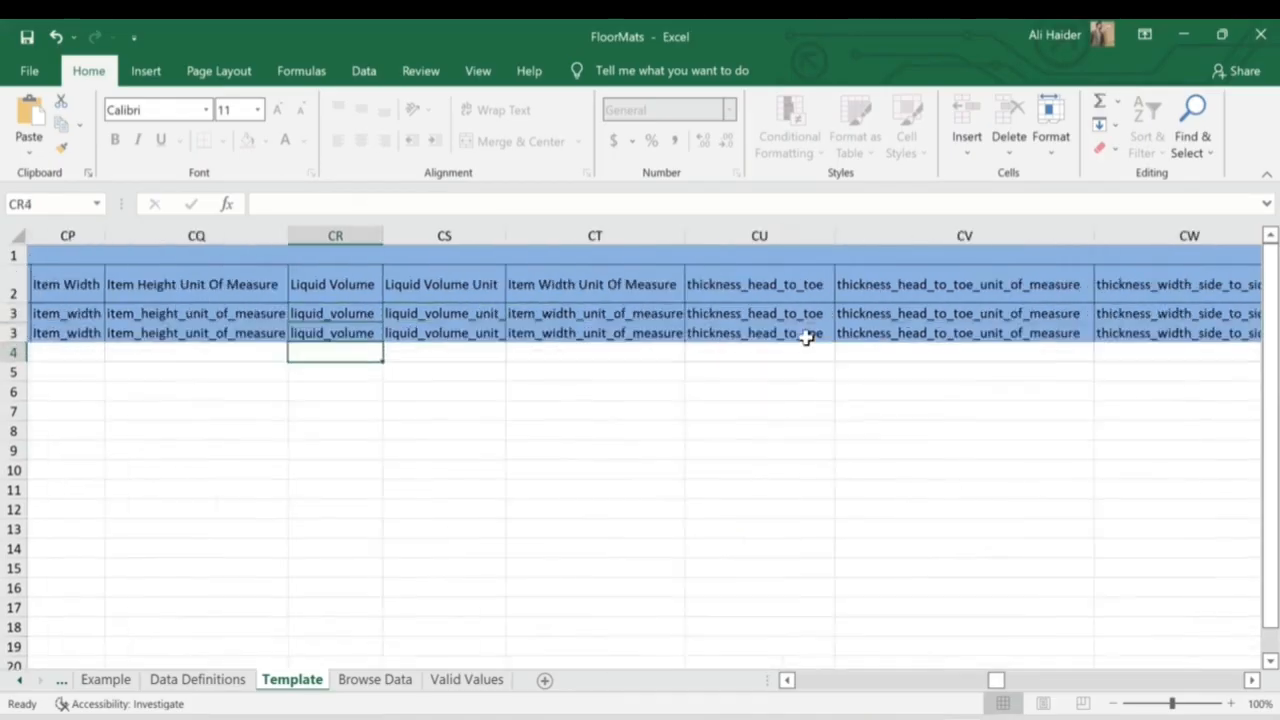
scroll(806, 337, "right", 5)
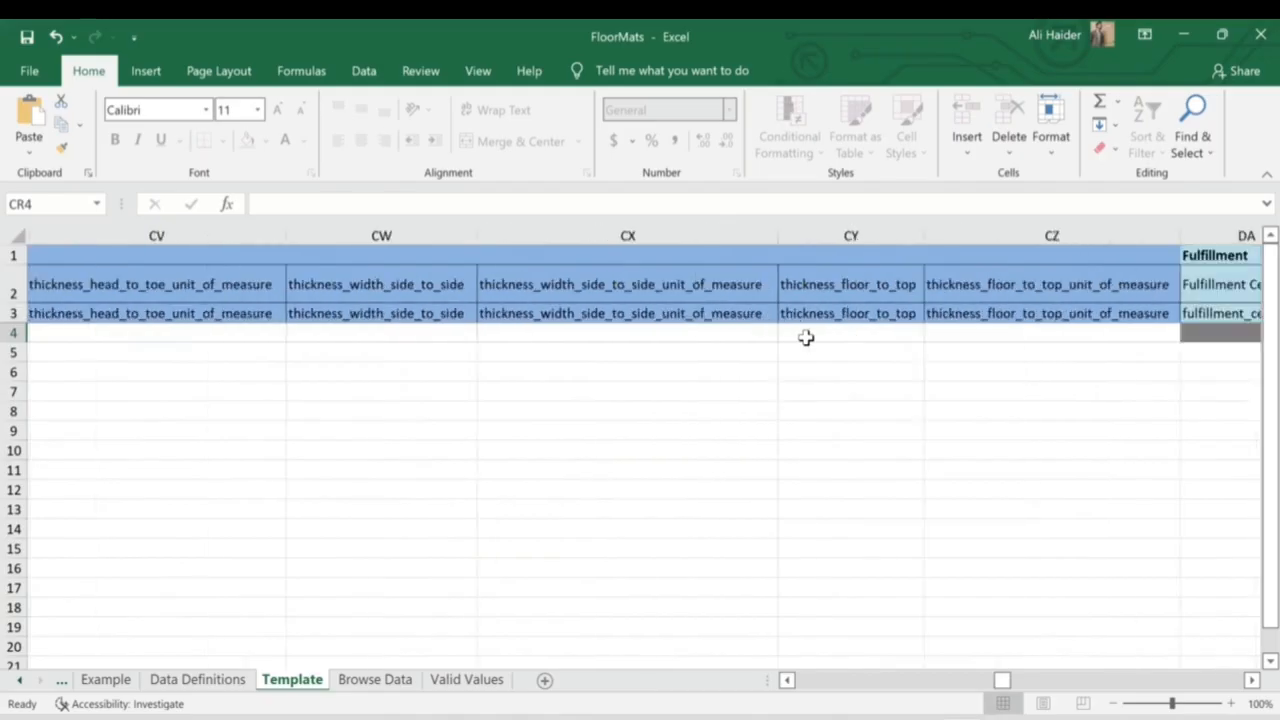
scroll(806, 337, "right", 2)
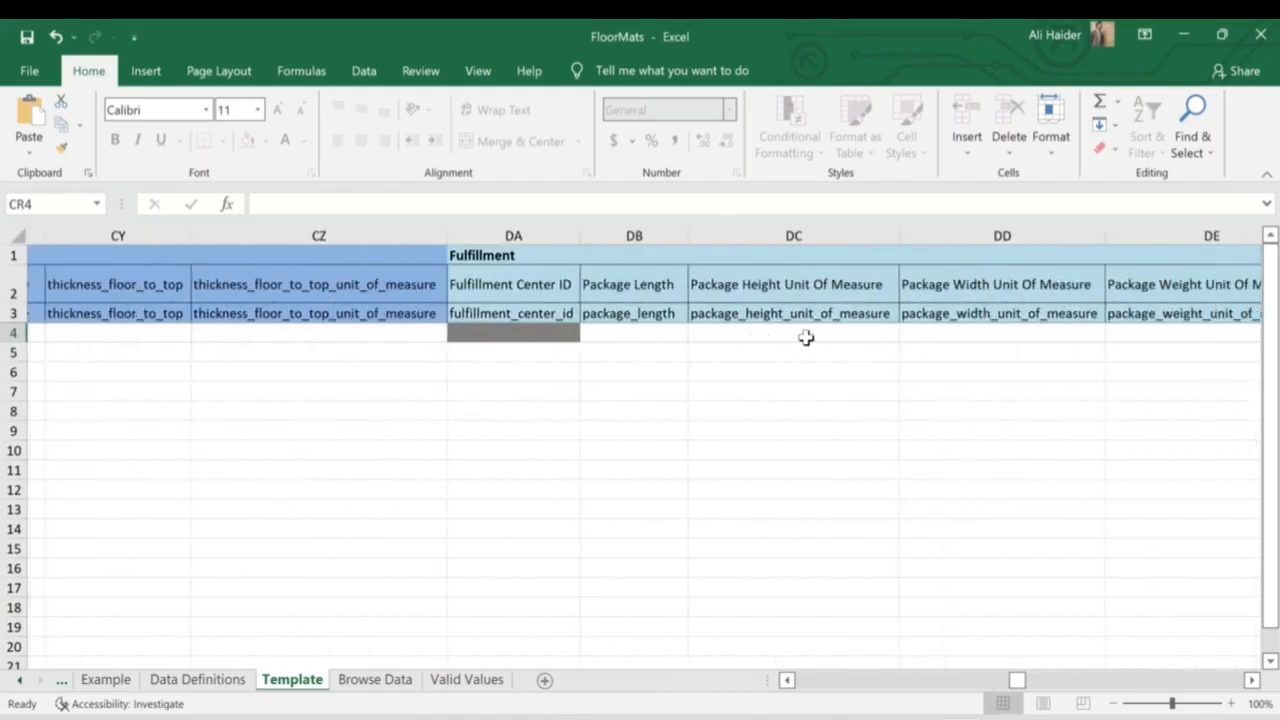
left_click(530, 331)
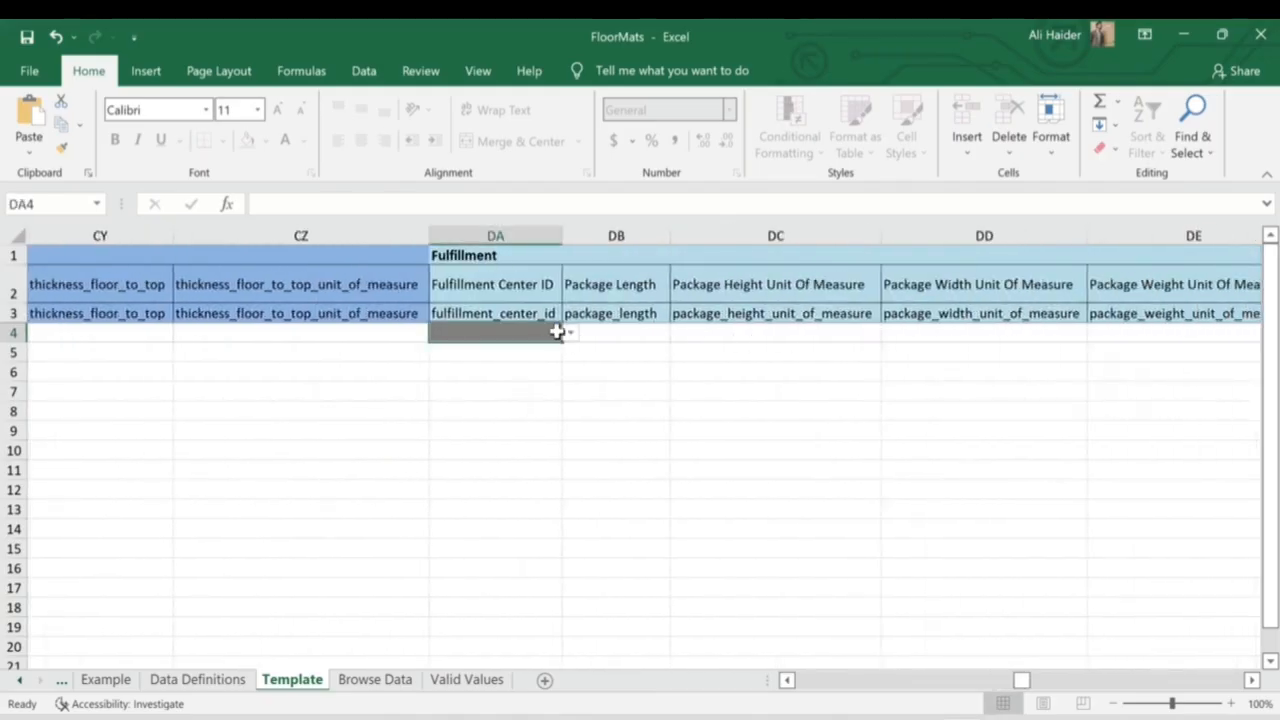
left_click(572, 335)
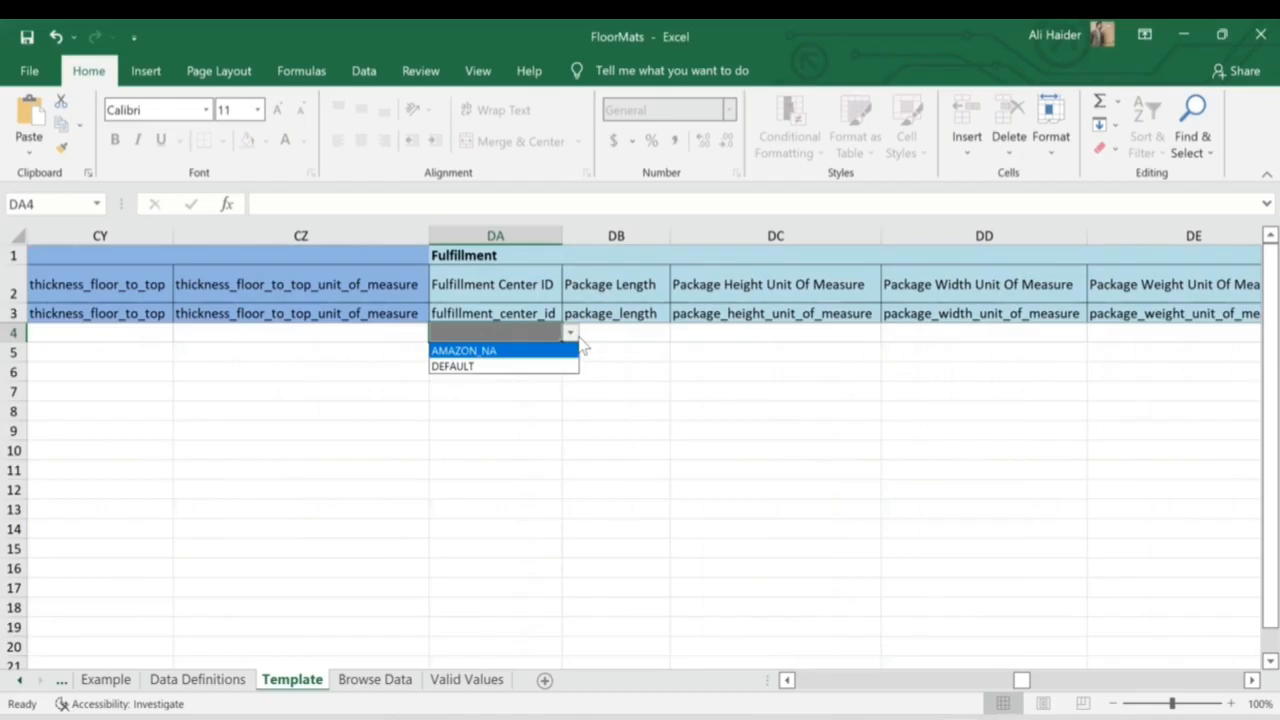
left_click(490, 359)
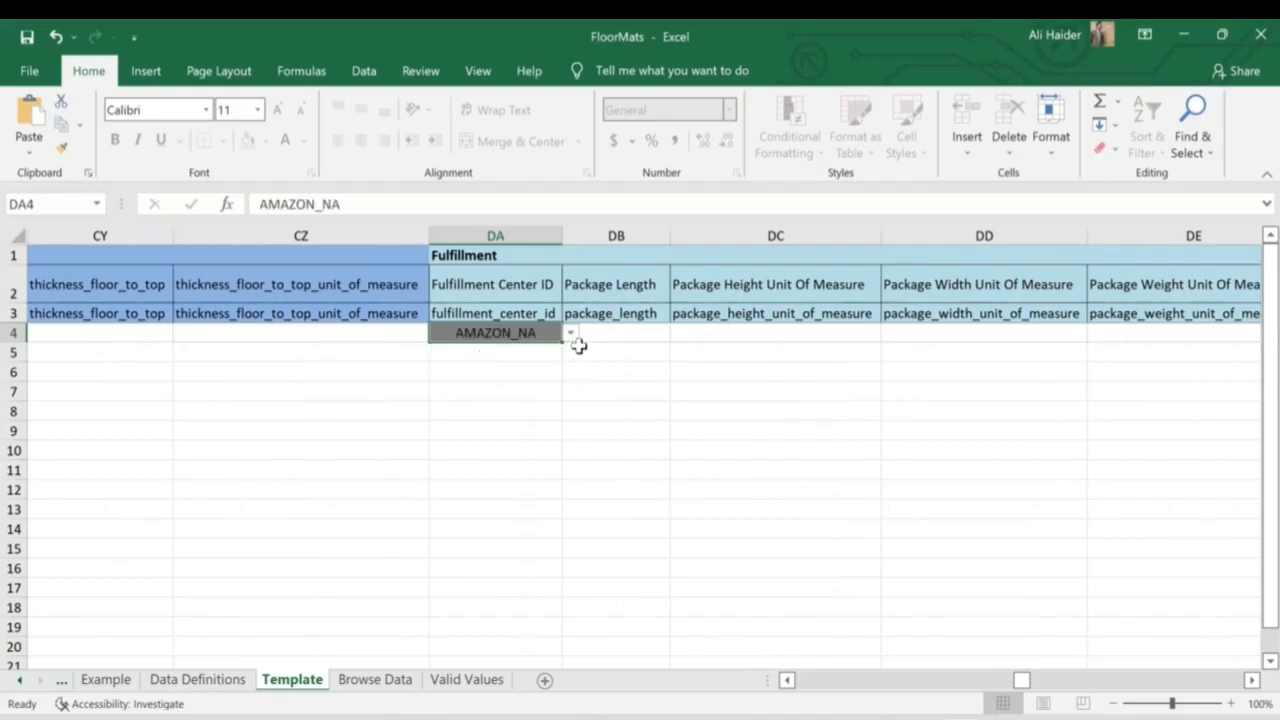
left_click(638, 335)
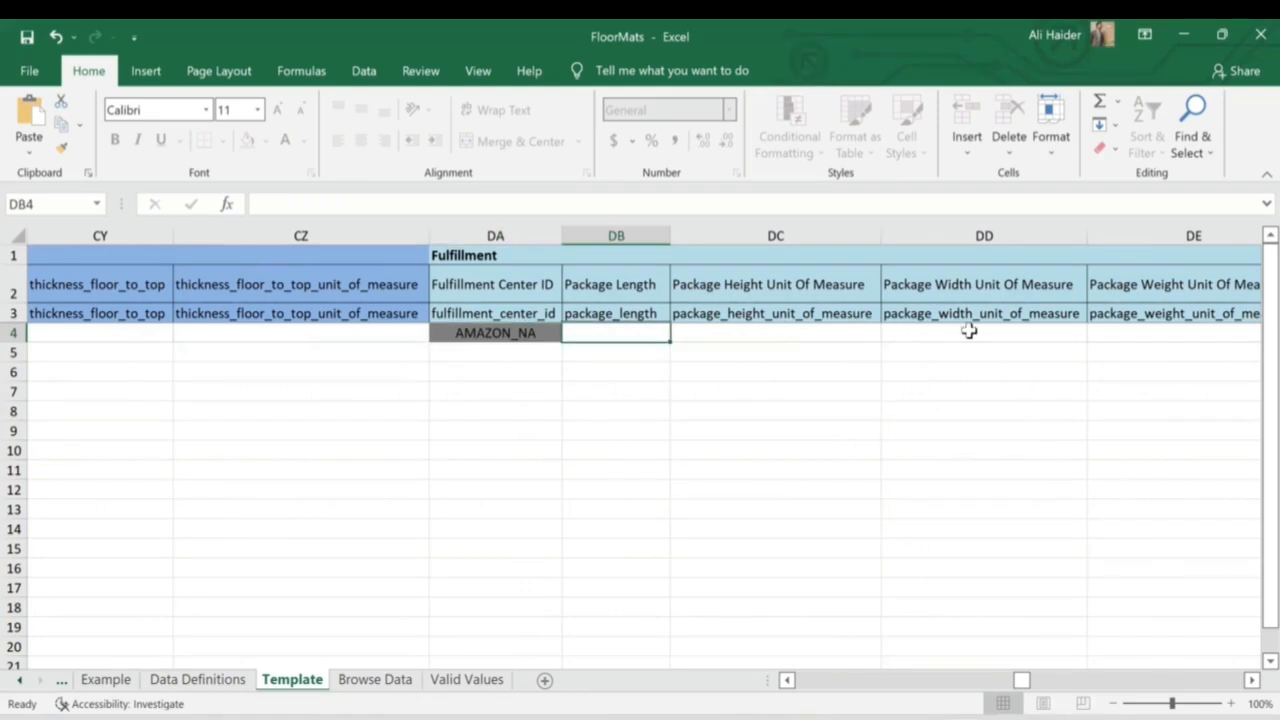
Step: Set the Cpsia Warning in cell DT4 of the Compliance section to NoWarningApplicable
scroll(968, 331, "right", 3)
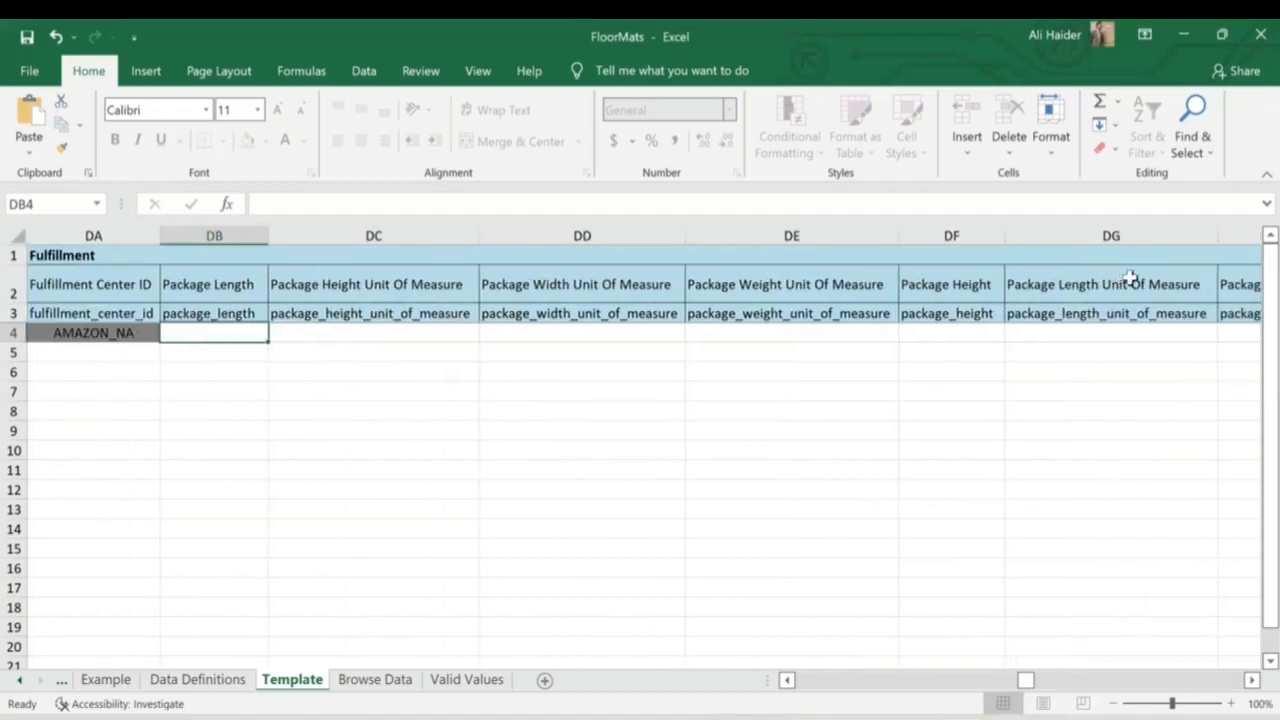
scroll(968, 331, "right", 3)
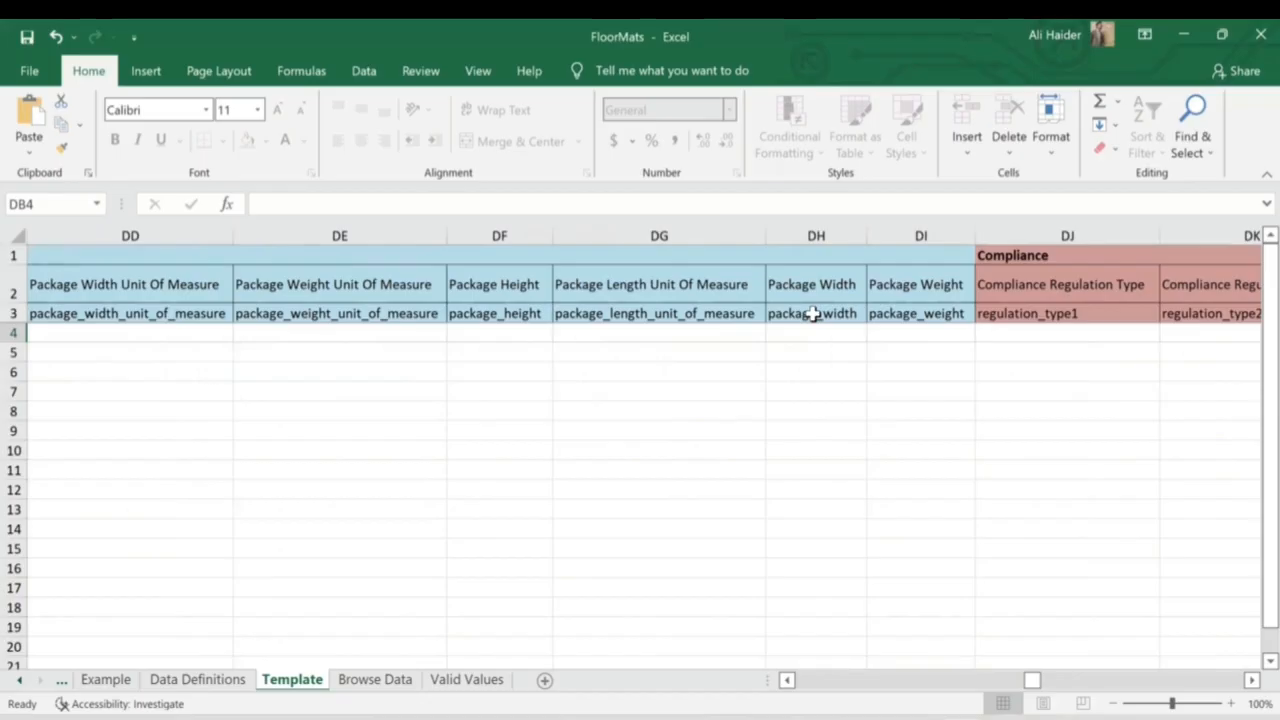
scroll(1080, 297, "right", 2)
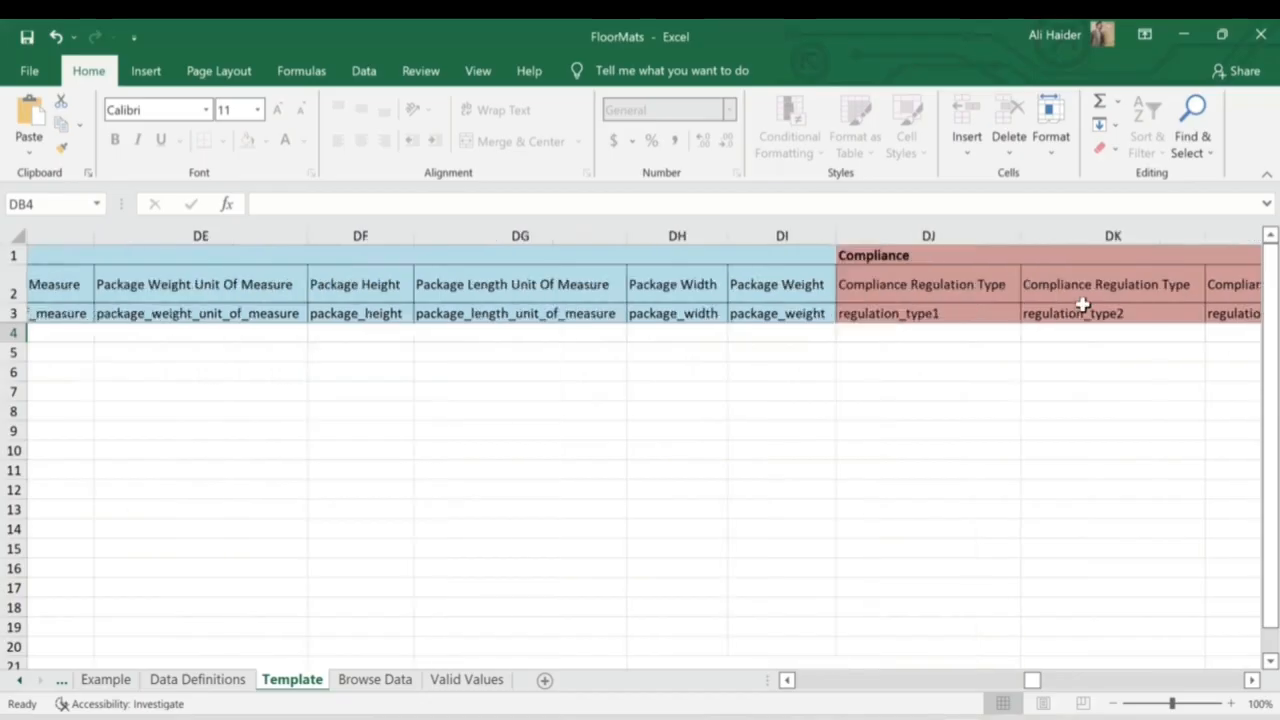
scroll(1083, 305, "right", 1)
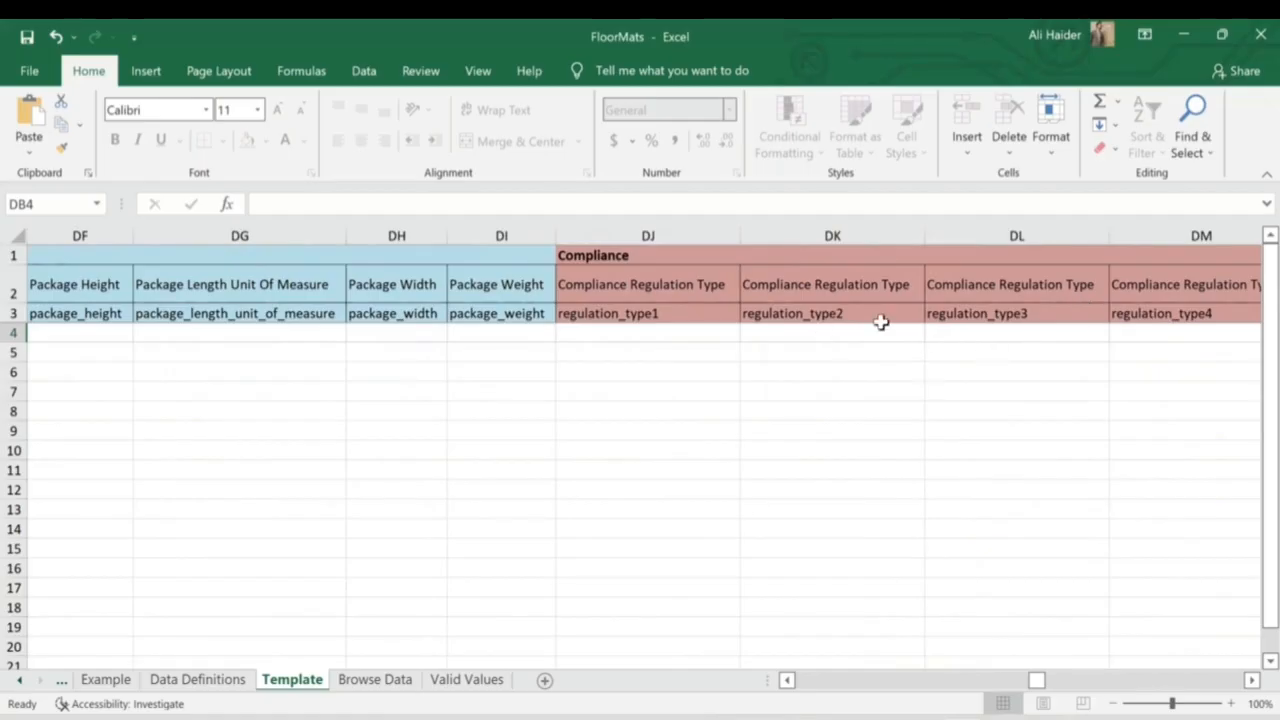
scroll(870, 347, "right", 1)
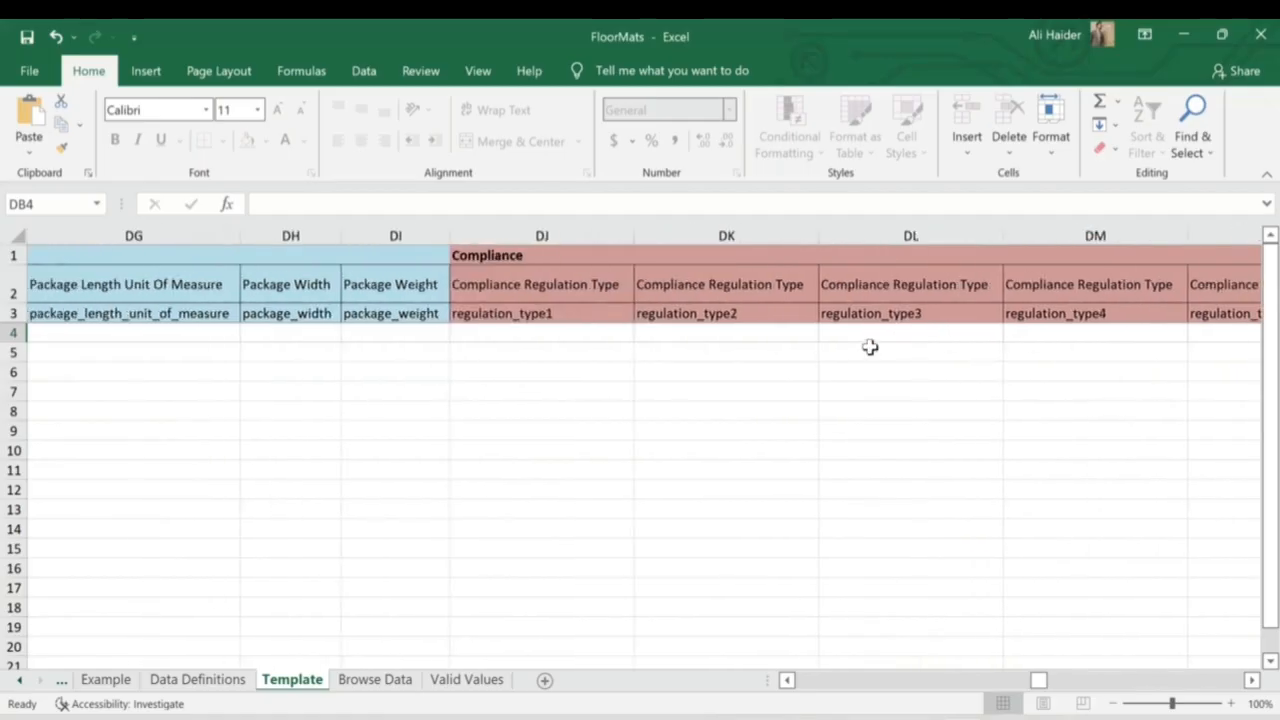
scroll(870, 347, "right", 6)
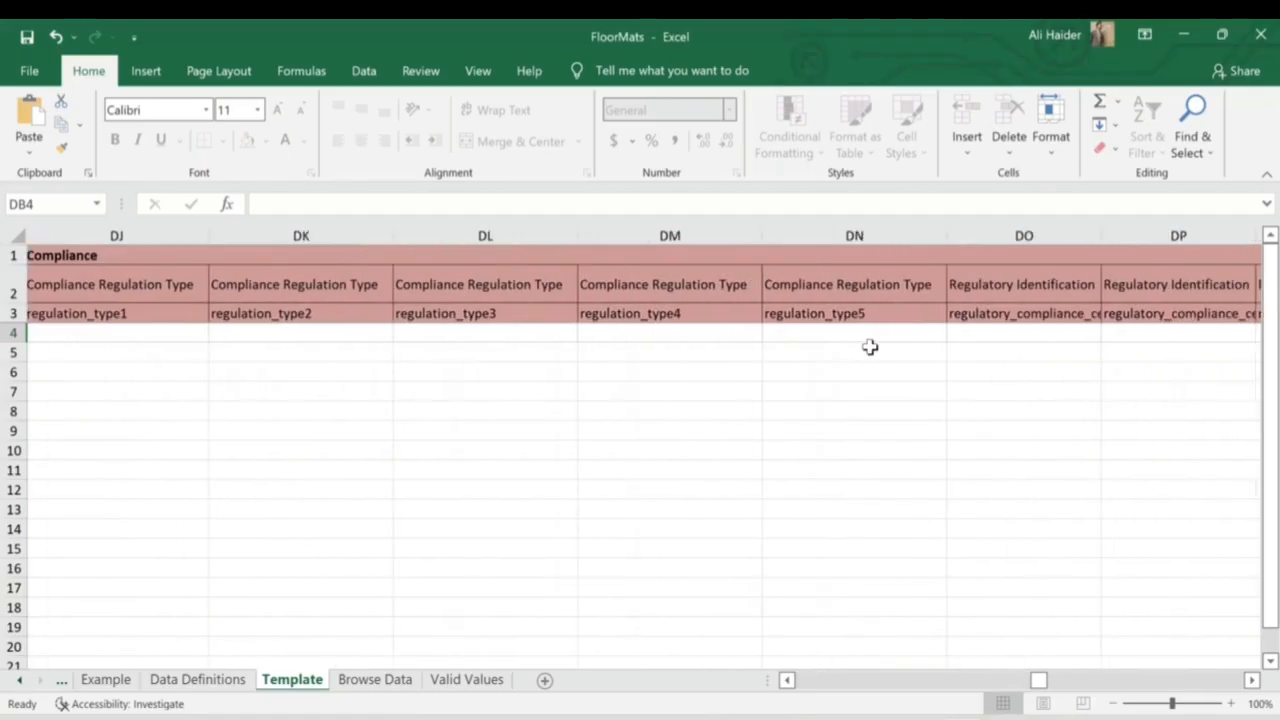
scroll(870, 347, "right", 3)
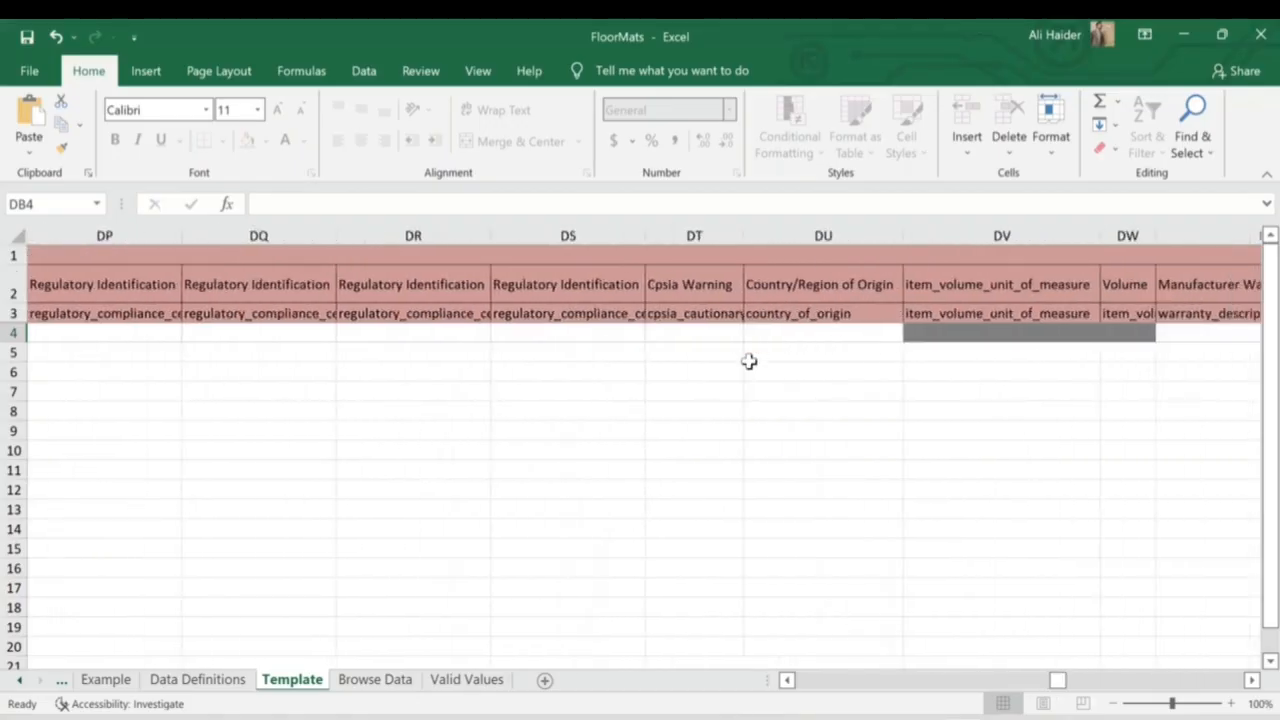
left_click(720, 334)
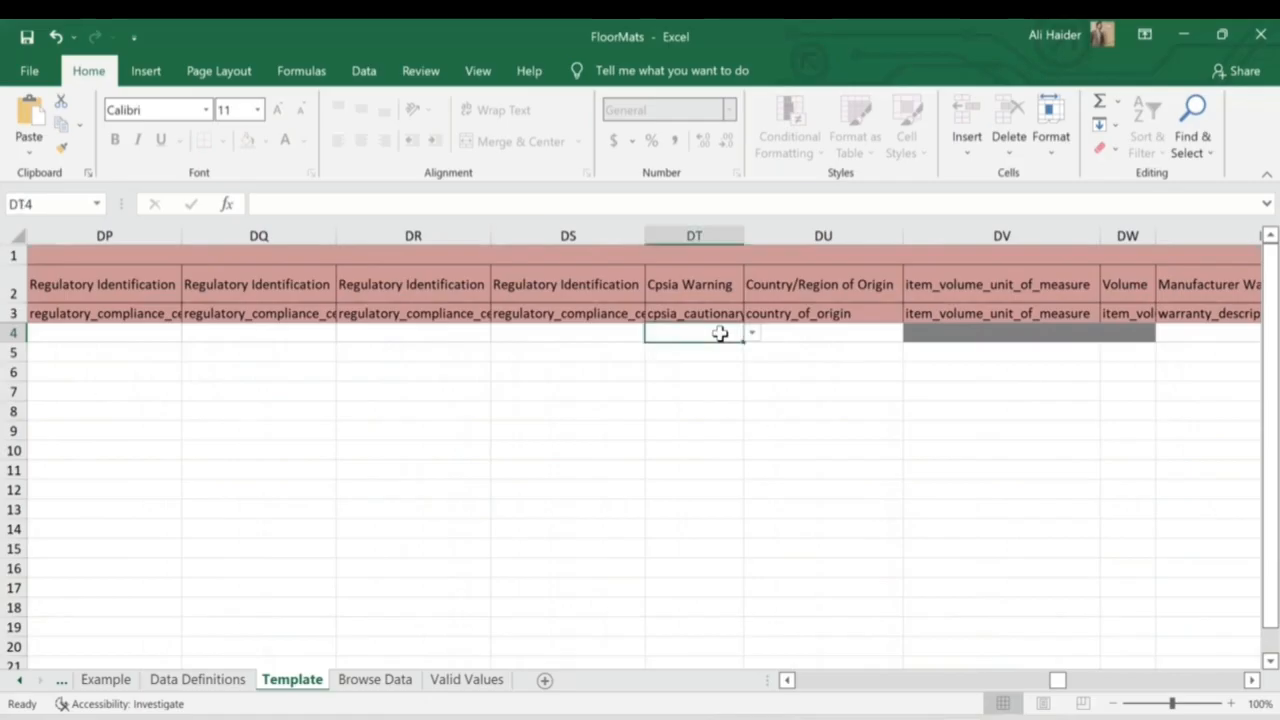
left_click(753, 334)
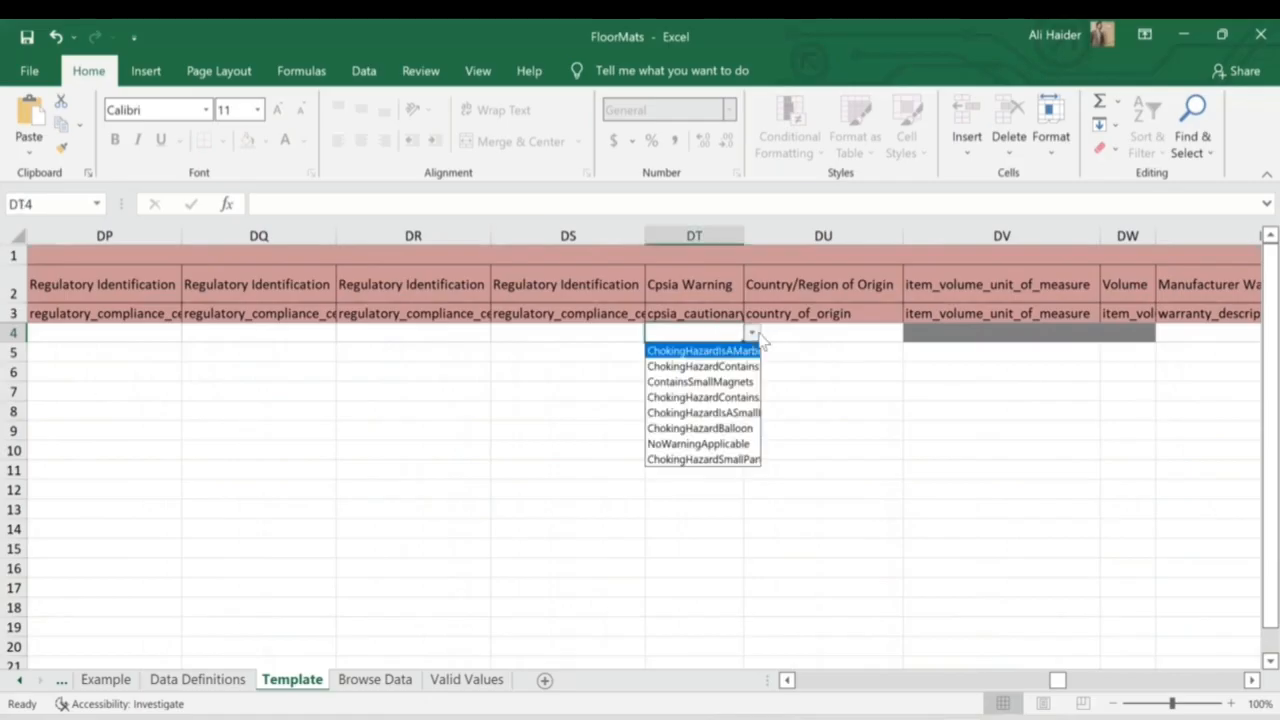
left_click(733, 444)
Step: Review the remaining Compliance fields and the Package Quantity and Currency fields of the Offer section
scroll(963, 397, "right", 6)
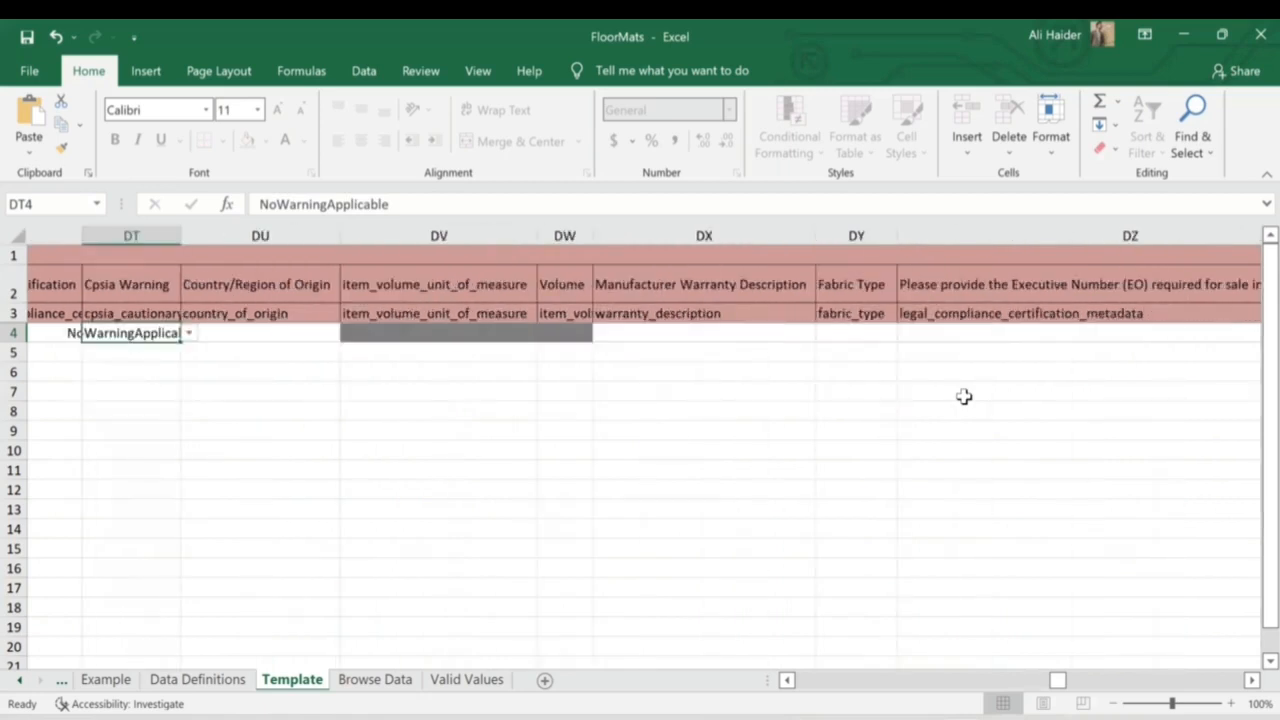
scroll(963, 397, "right", 10)
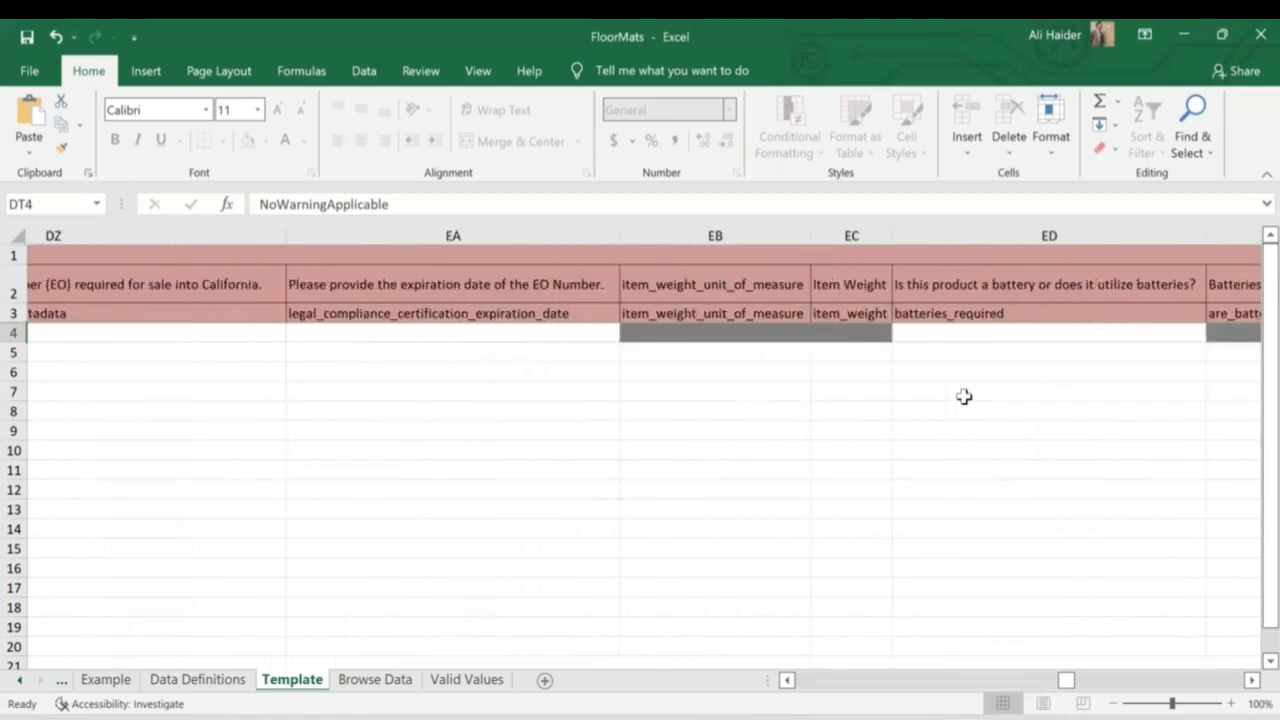
scroll(963, 397, "right", 15)
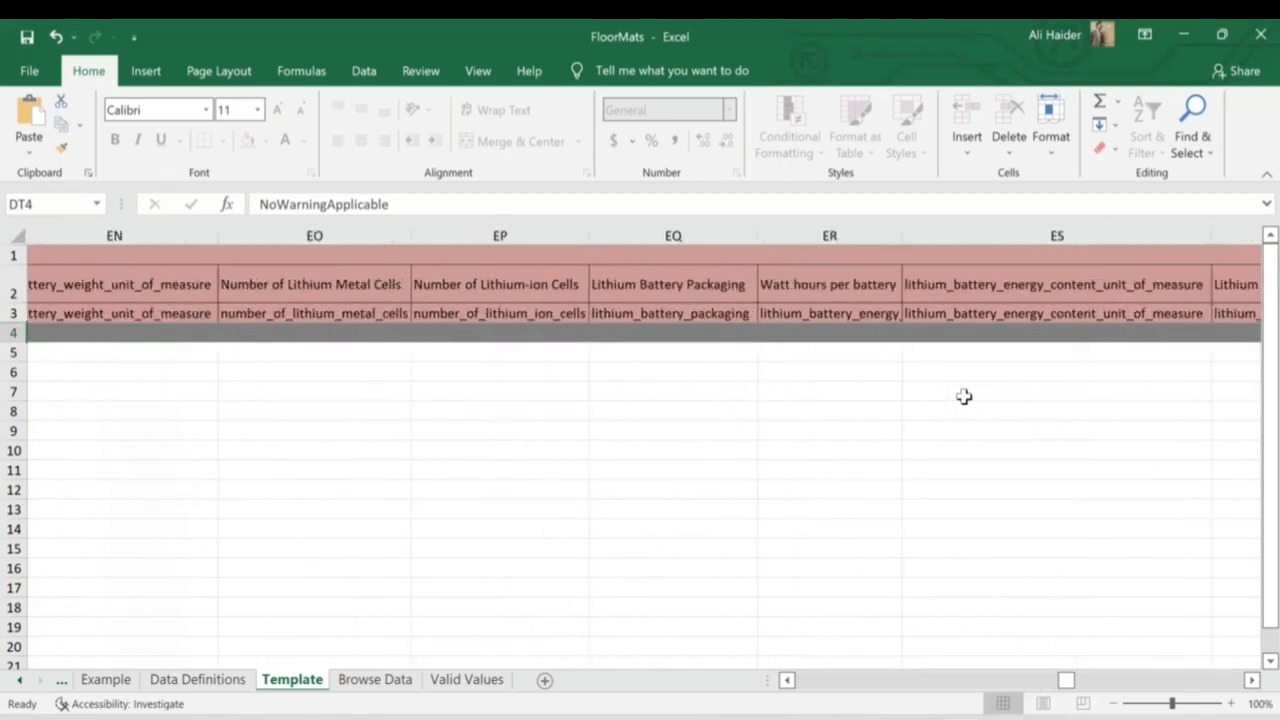
scroll(963, 397, "right", 20)
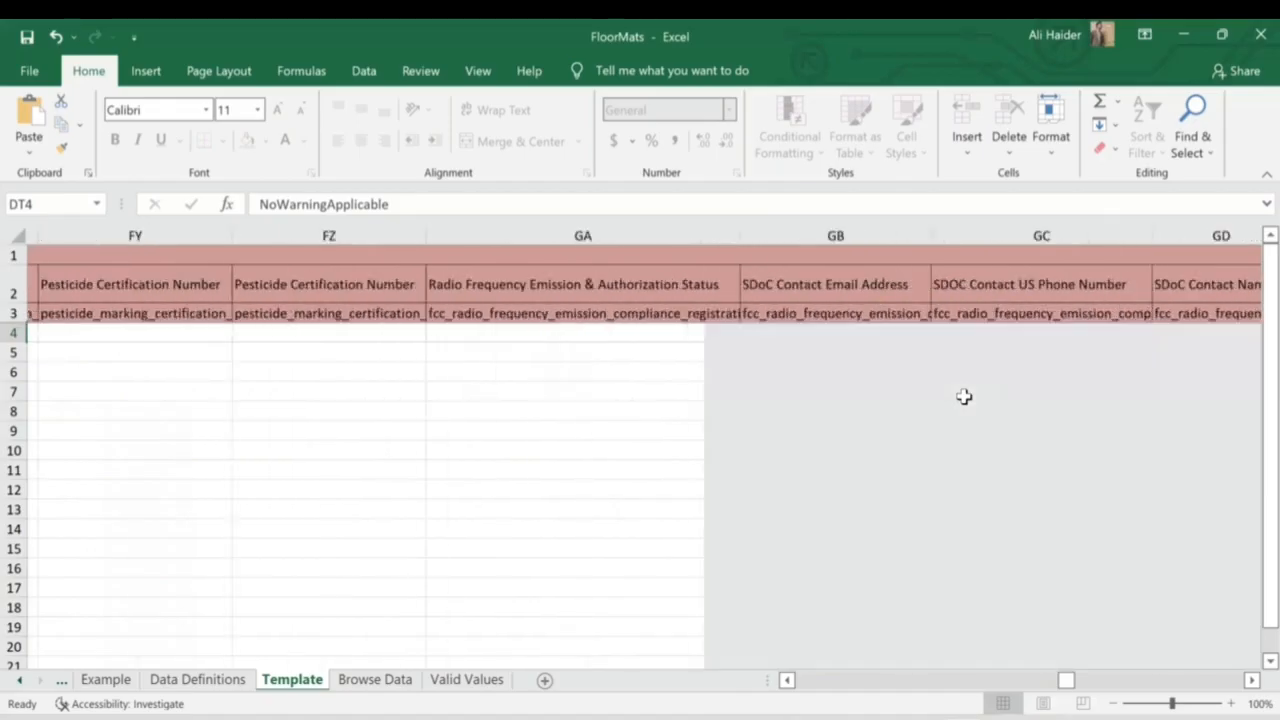
scroll(963, 397, "left", 4)
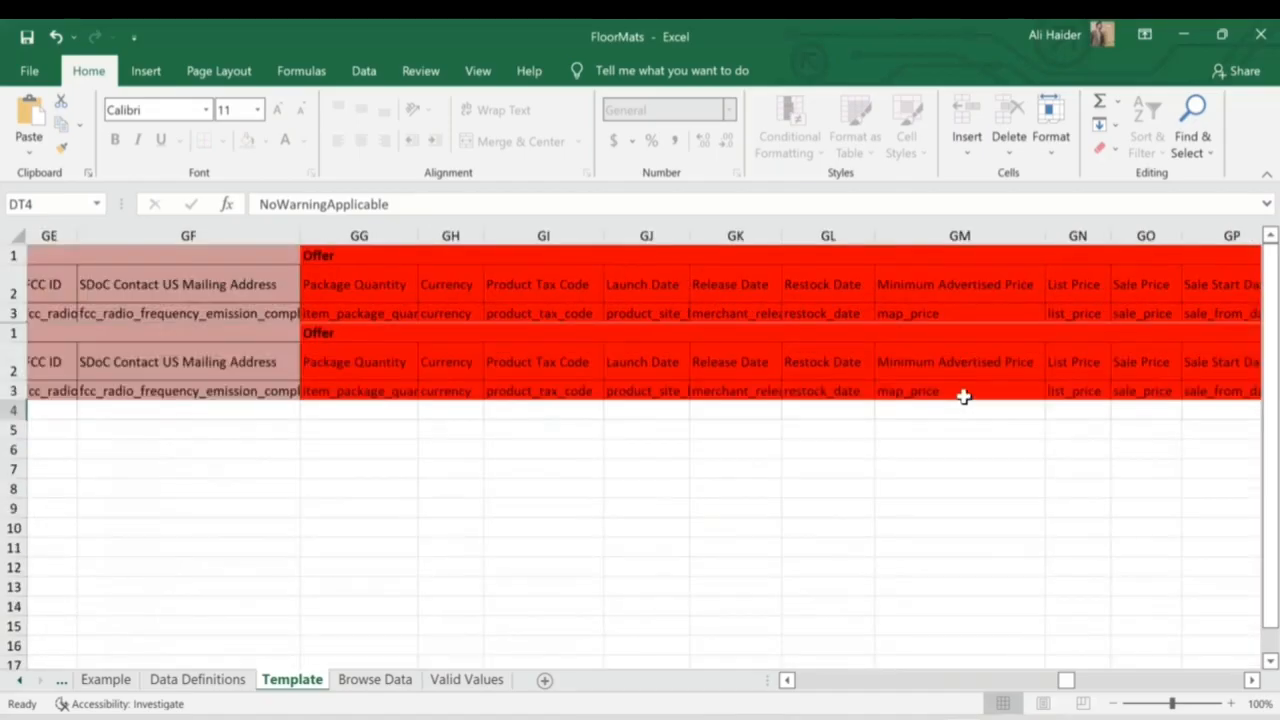
scroll(963, 397, "left", 2)
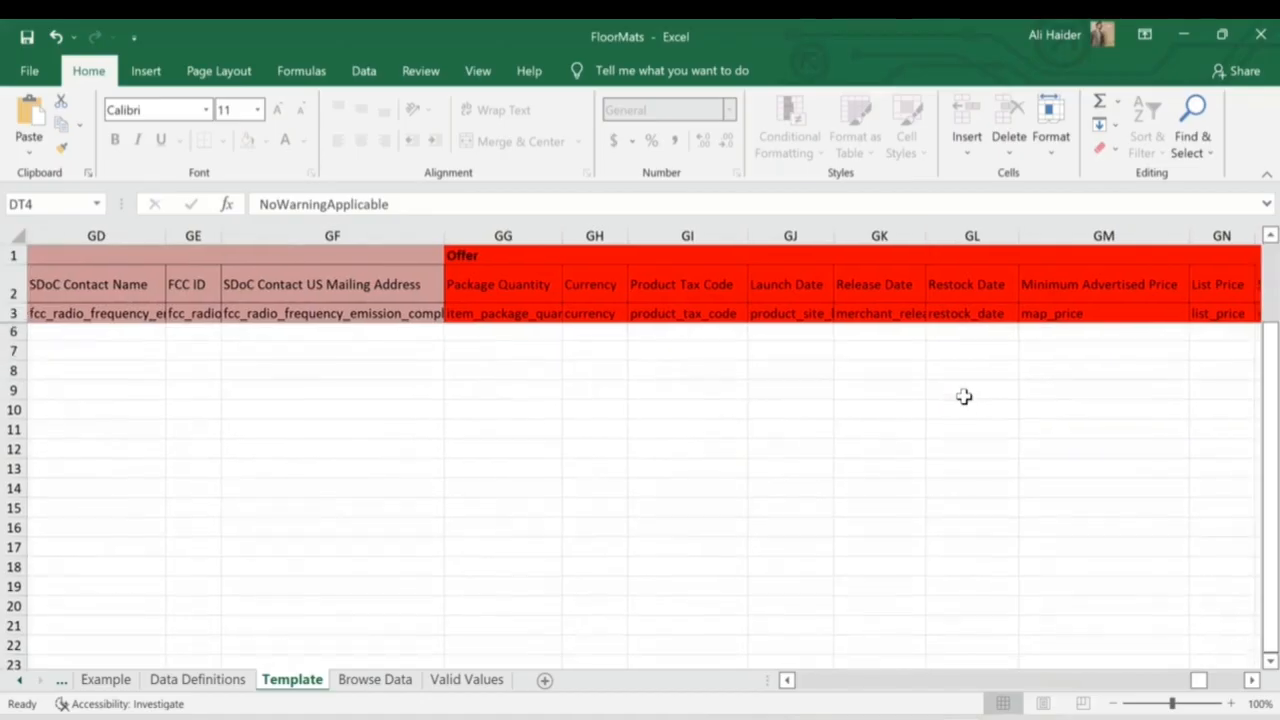
left_click(534, 334)
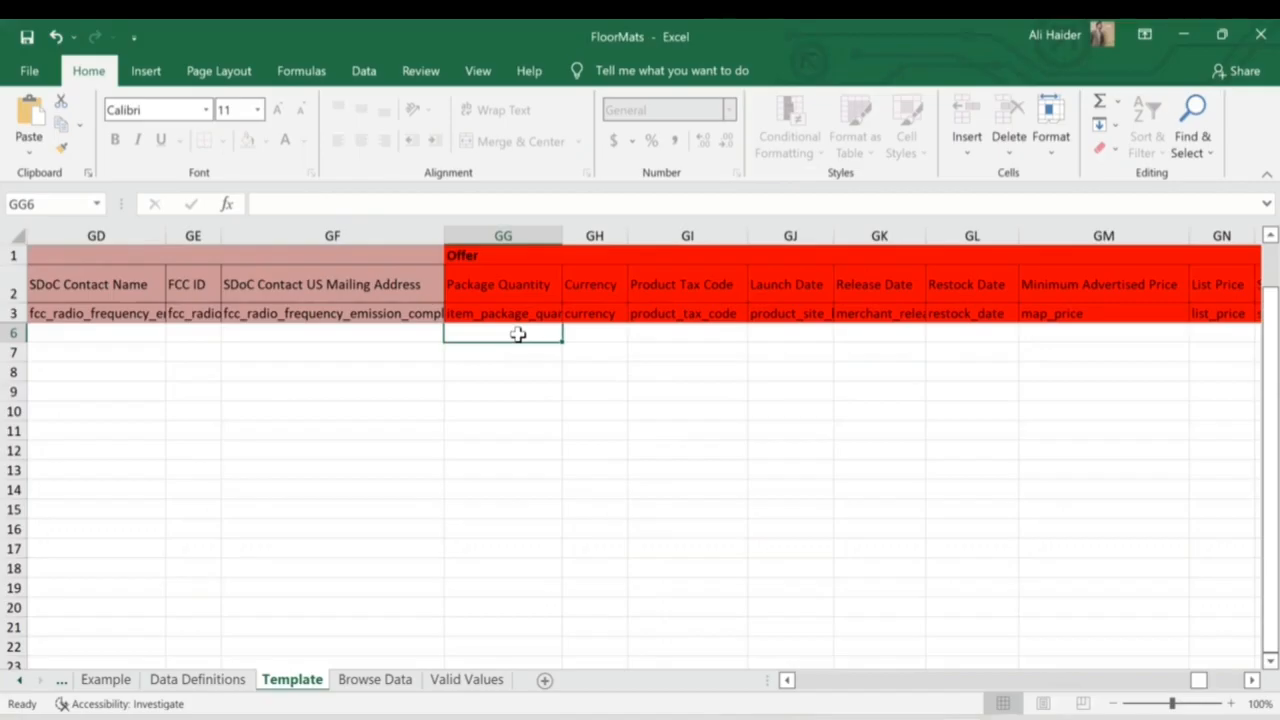
left_click(597, 333)
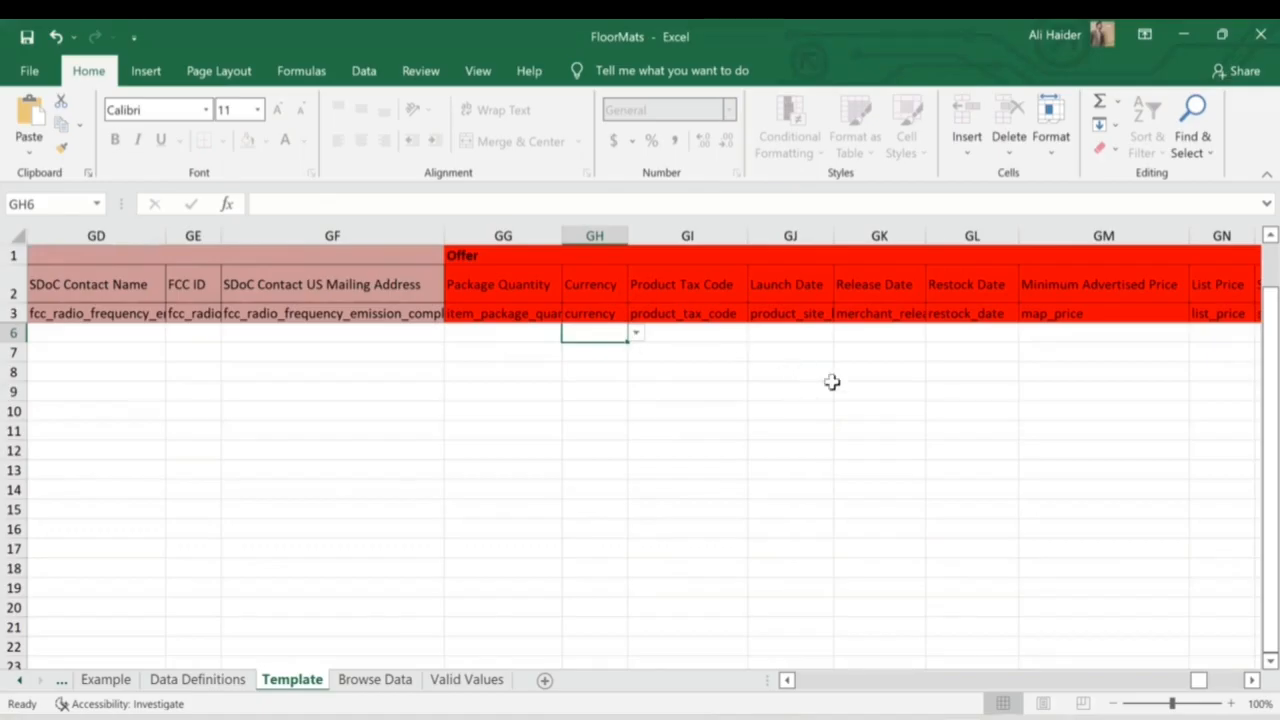
Step: Examine the Offer section's List Price, Sale Price and Offer Condition Note fields, along with its gift, expiration and shipping columns
scroll(832, 382, "right", 2)
scroll(832, 382, "right", 5)
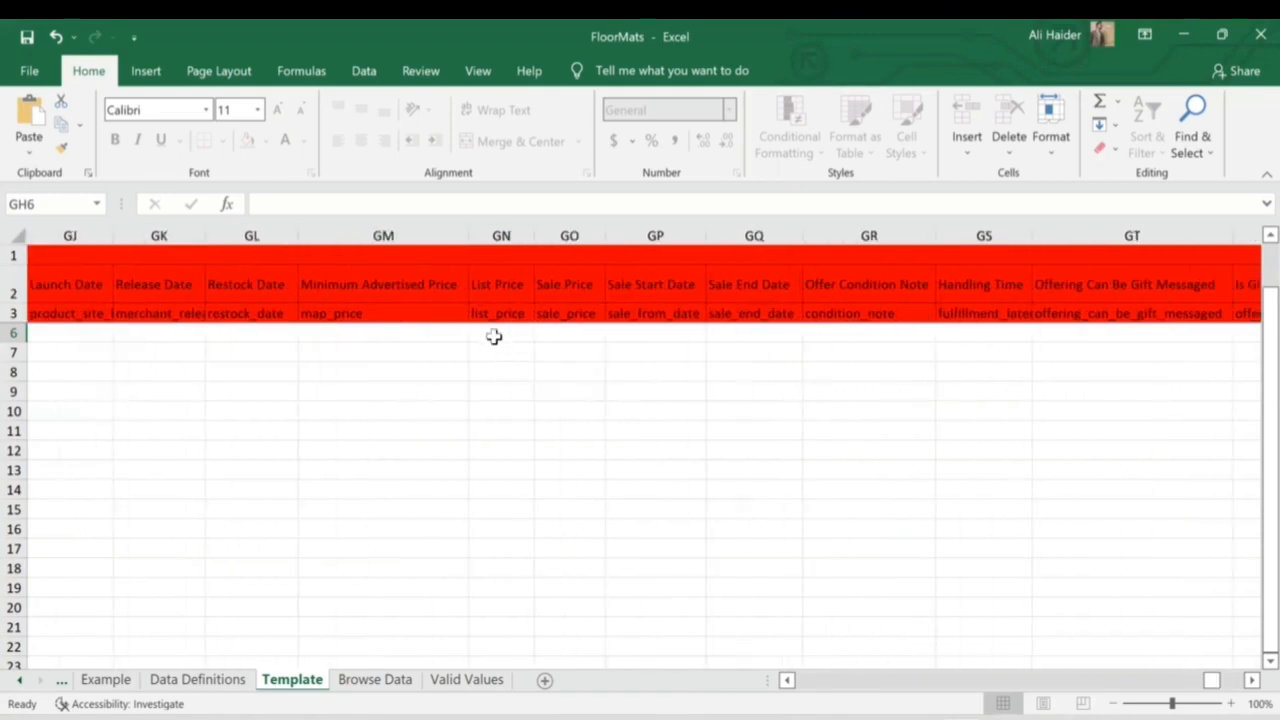
double_click(494, 337)
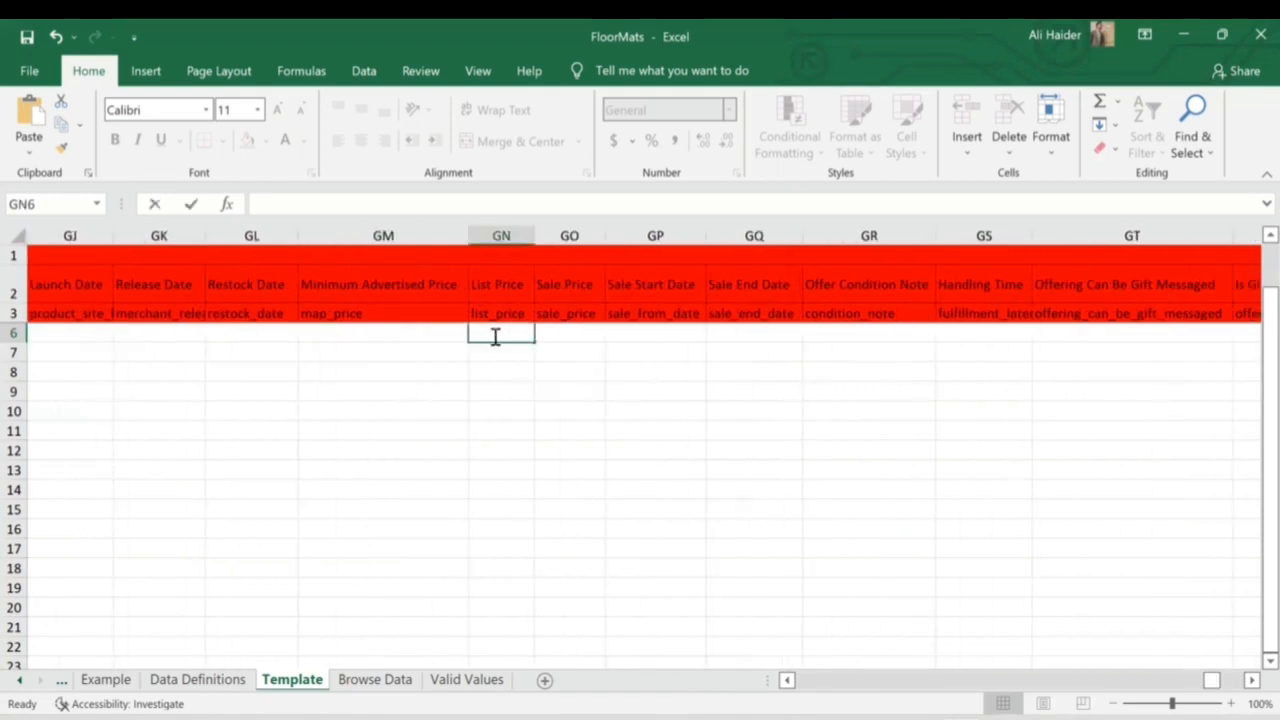
double_click(568, 332)
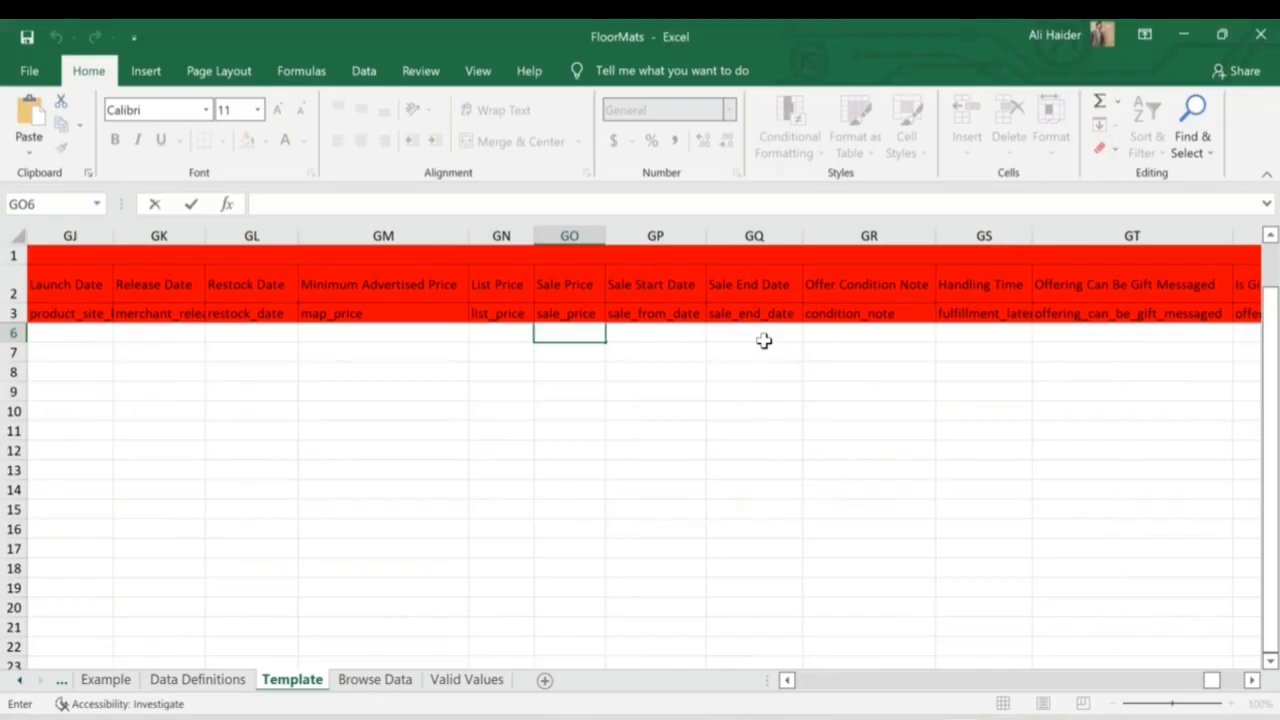
left_click(867, 337)
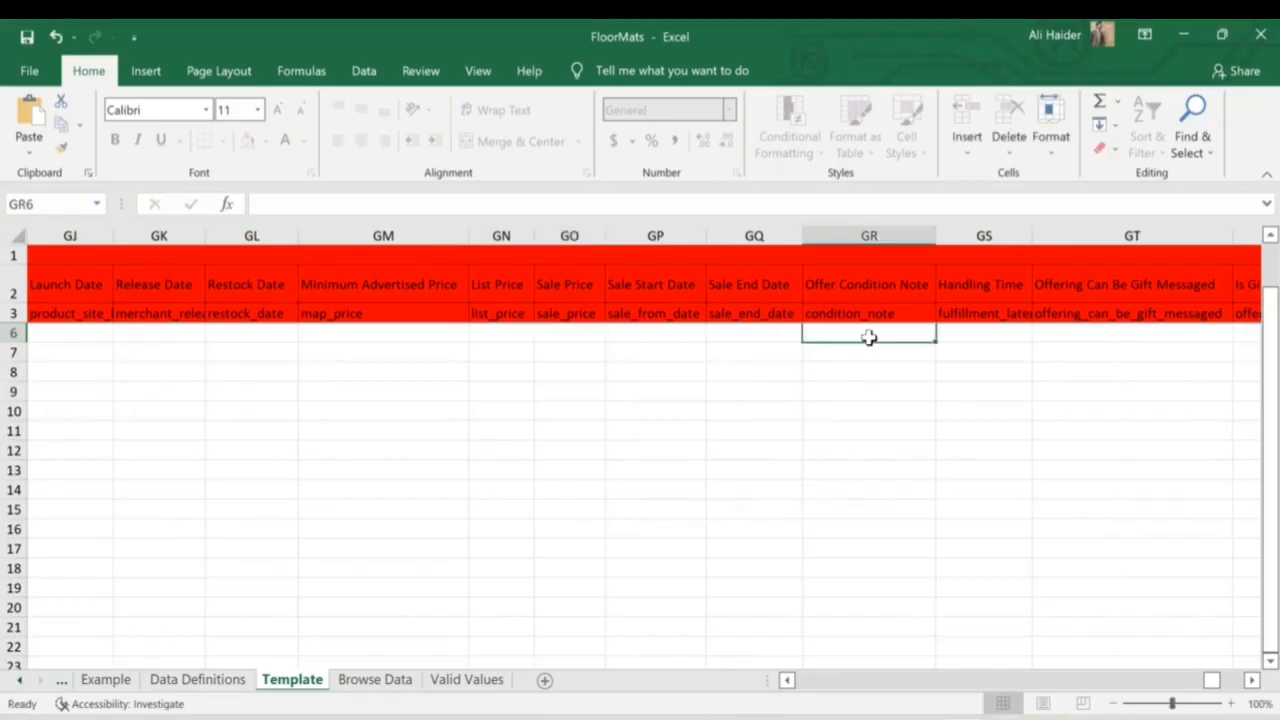
scroll(868, 337, "right", 10)
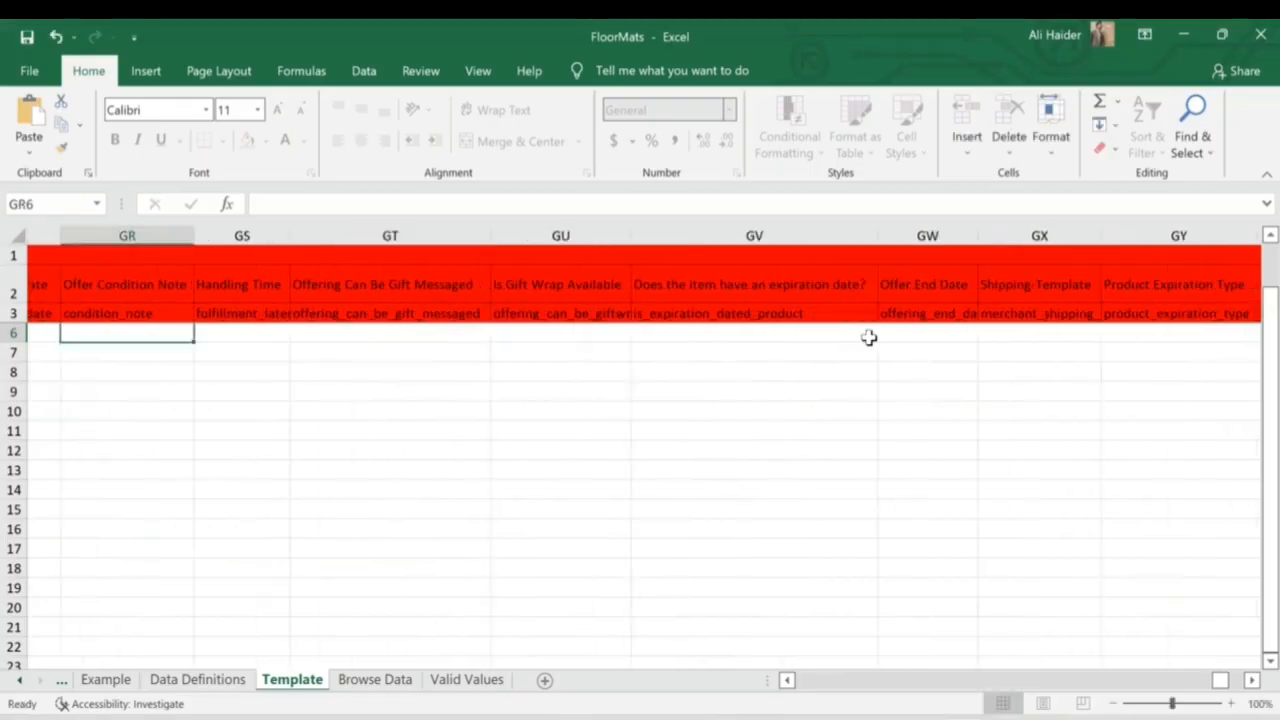
scroll(868, 337, "right", 2)
scroll(868, 337, "left", 6)
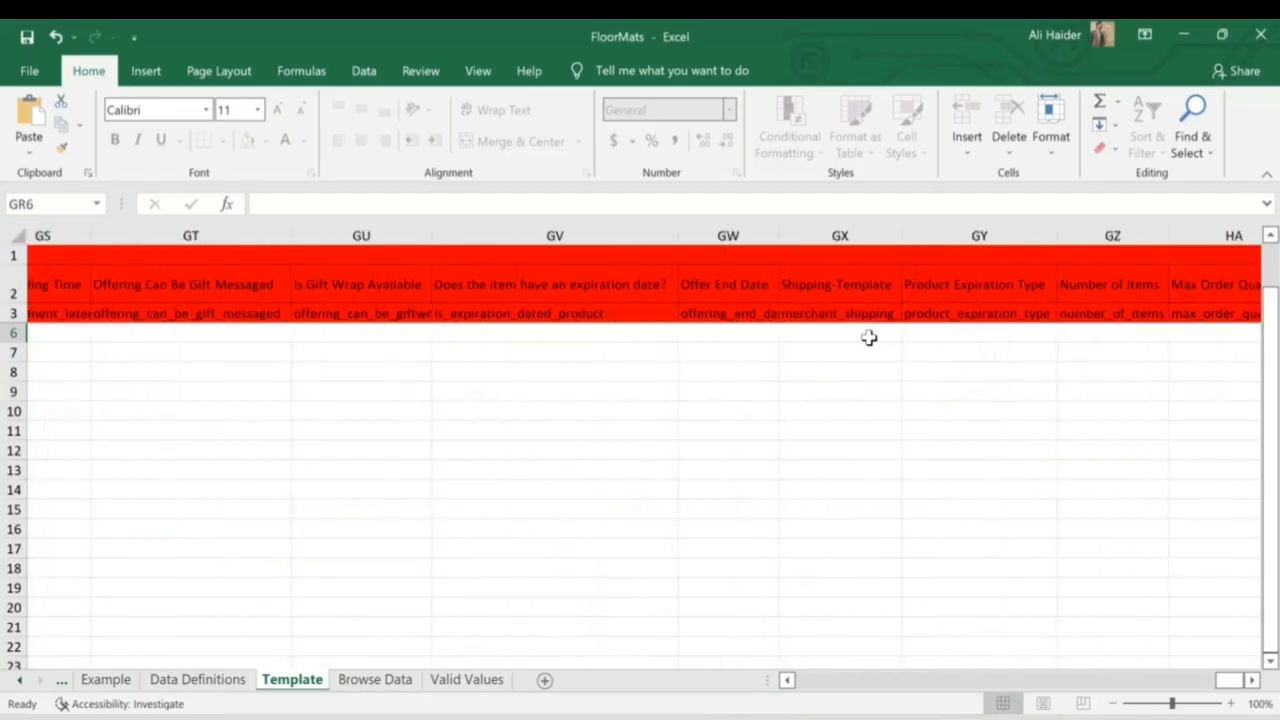
scroll(868, 337, "left", 10)
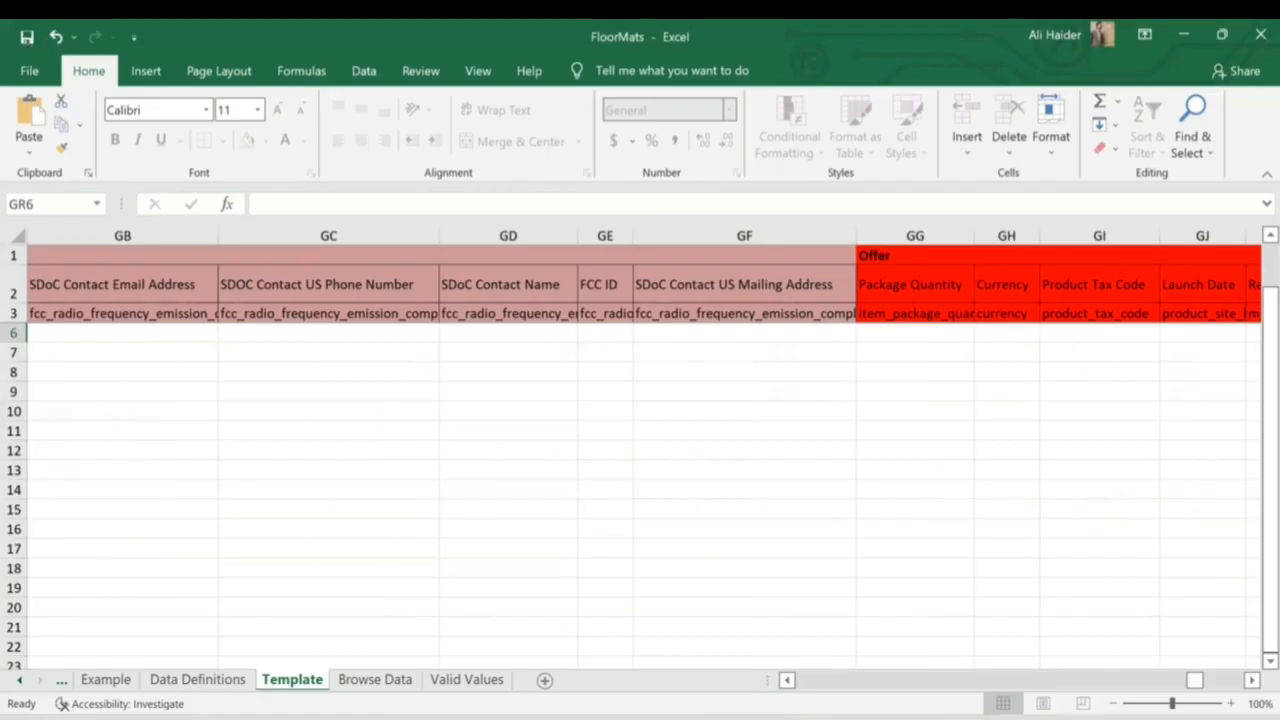
Step: Switch to Amazon Seller Central in the browser and open the Upload your Inventory File page
left_click(718, 640)
left_click(345, 31)
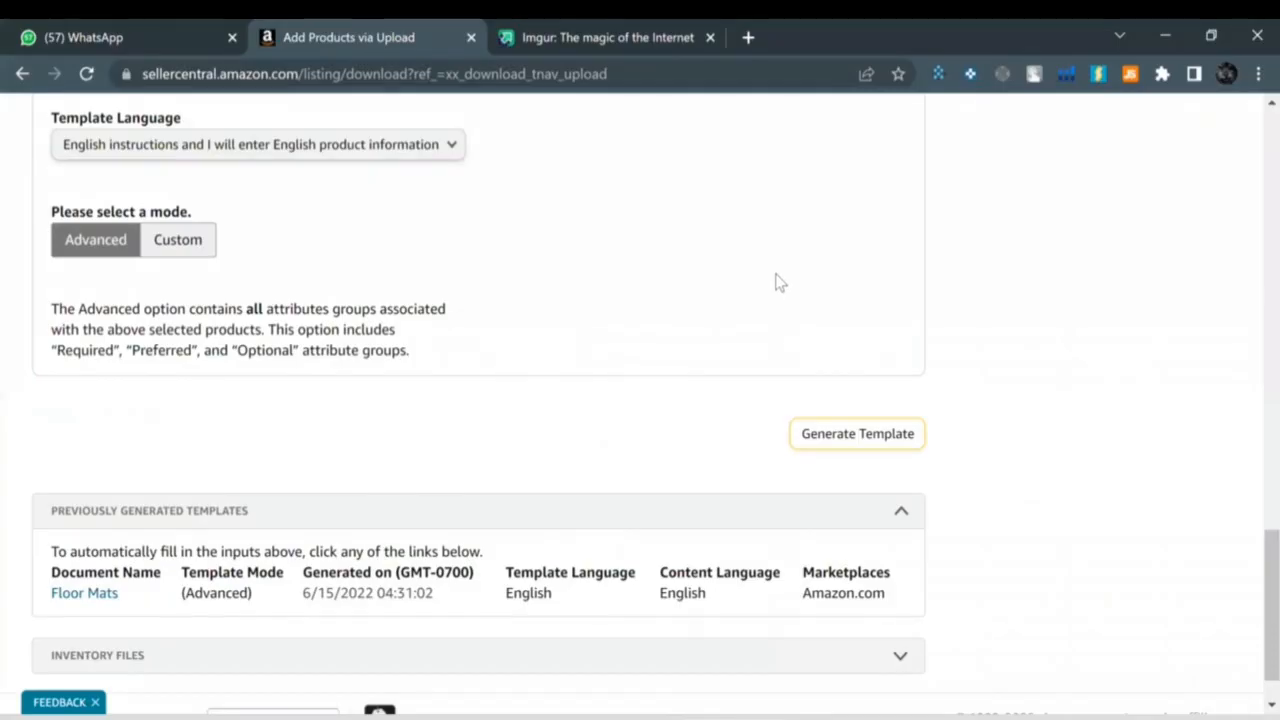
scroll(1253, 560, "up", 5)
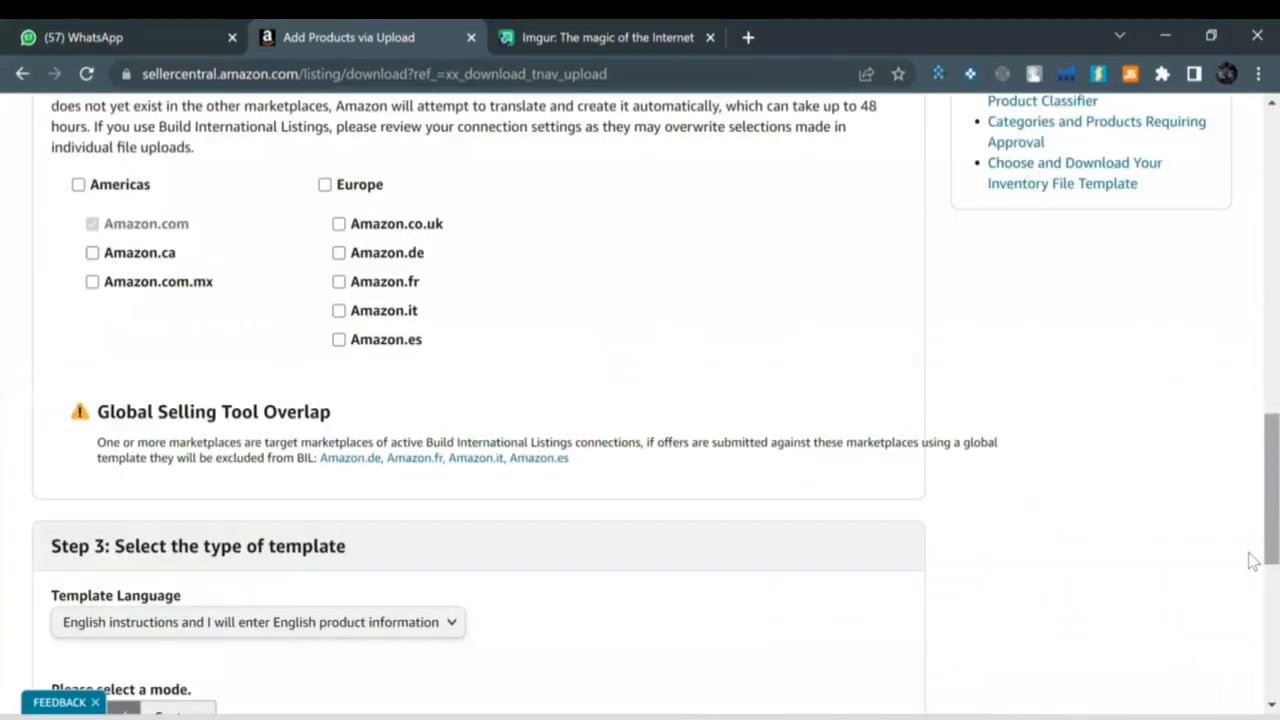
scroll(1253, 560, "up", 6)
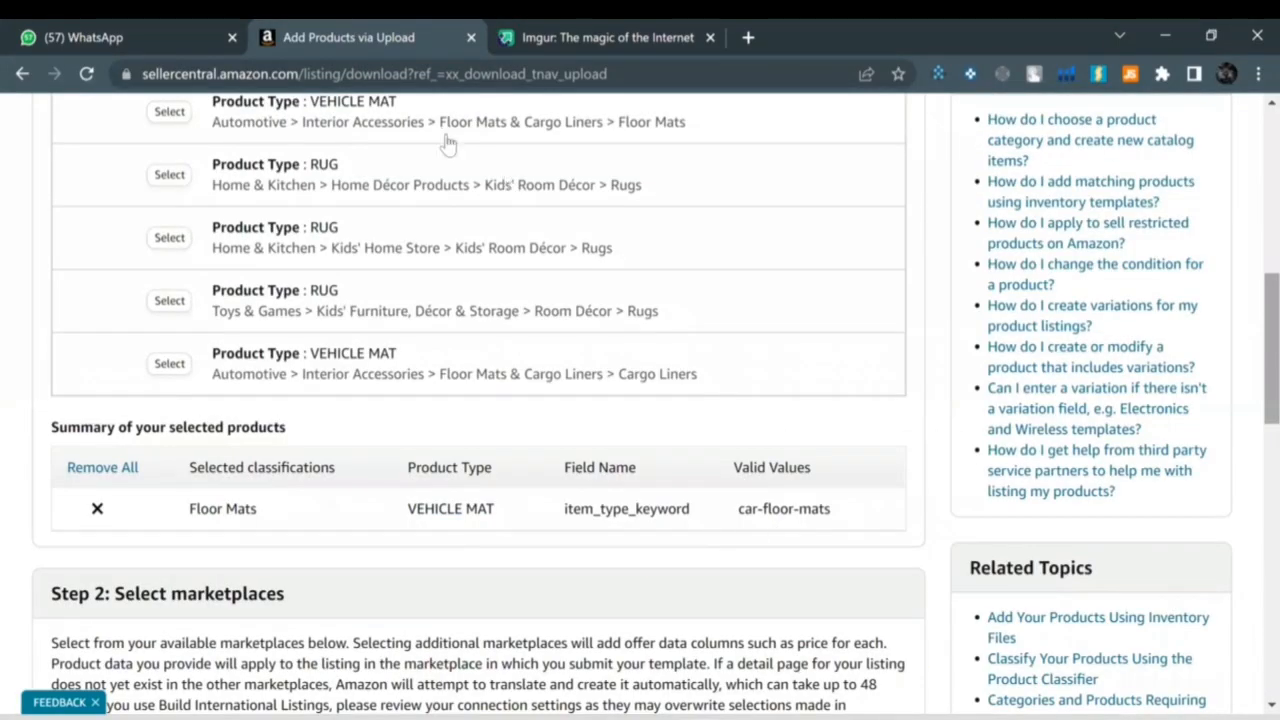
scroll(390, 140, "up", 5)
left_click(388, 137)
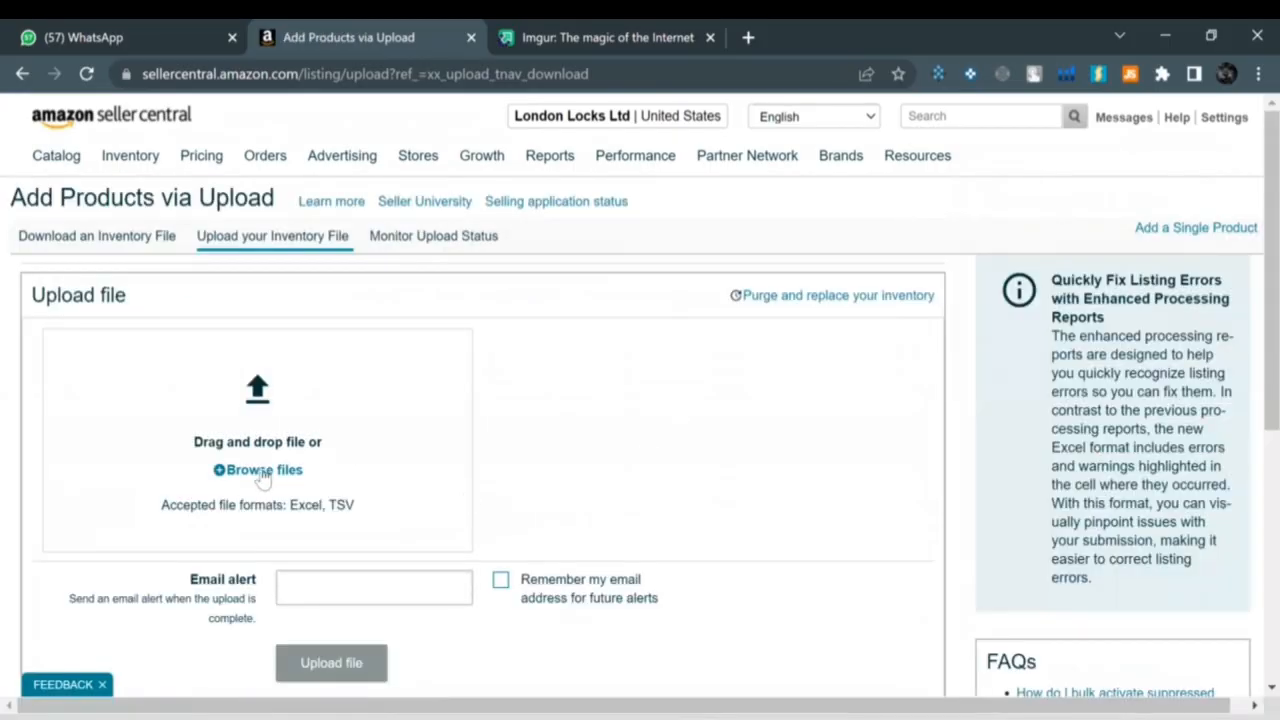
Step: Choose the FloorMats workbook from the Downloads folder as the inventory file and submit it for upload without an email alert
left_click(262, 471)
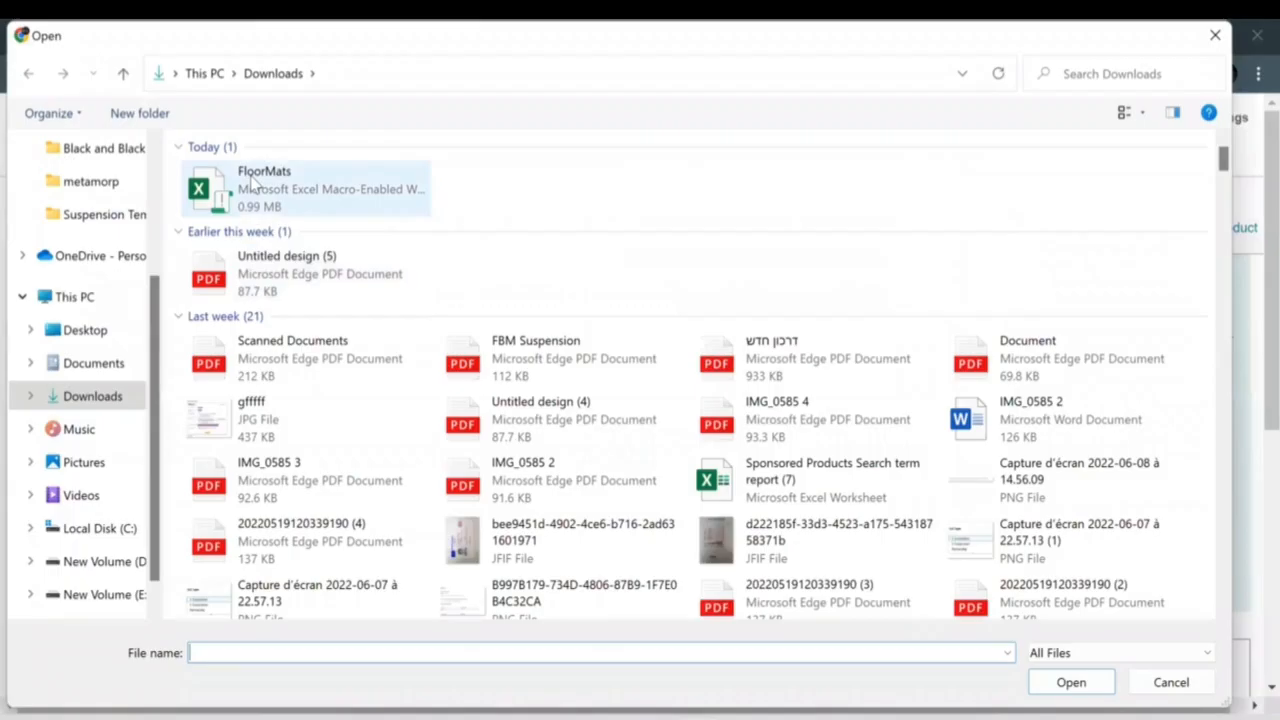
double_click(252, 183)
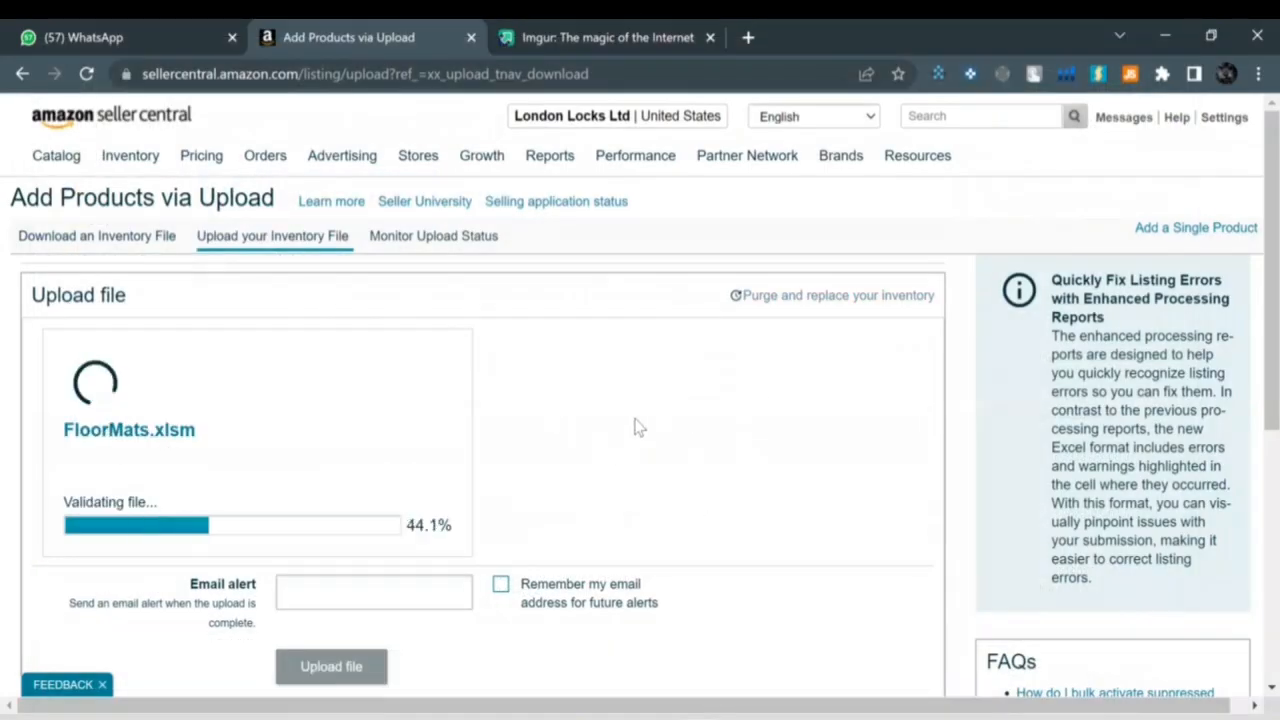
left_click(337, 593)
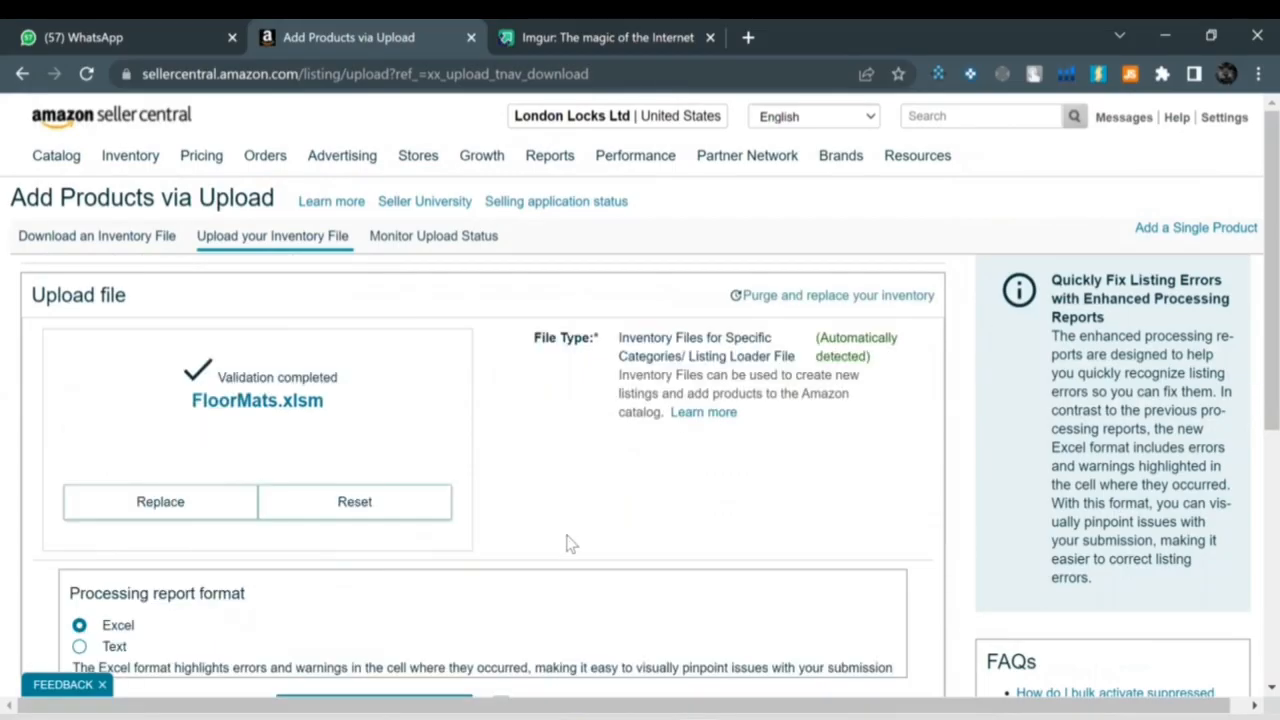
scroll(566, 543, "down", 1)
scroll(566, 543, "down", 3)
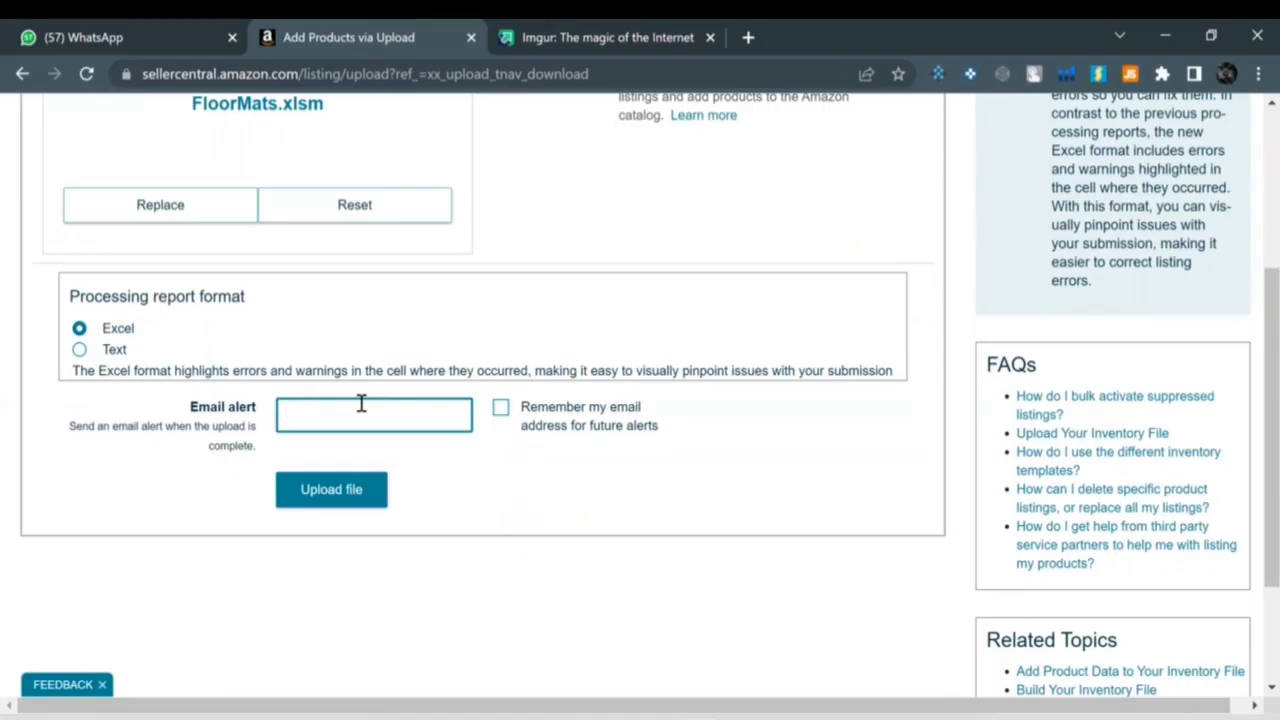
left_click(358, 498)
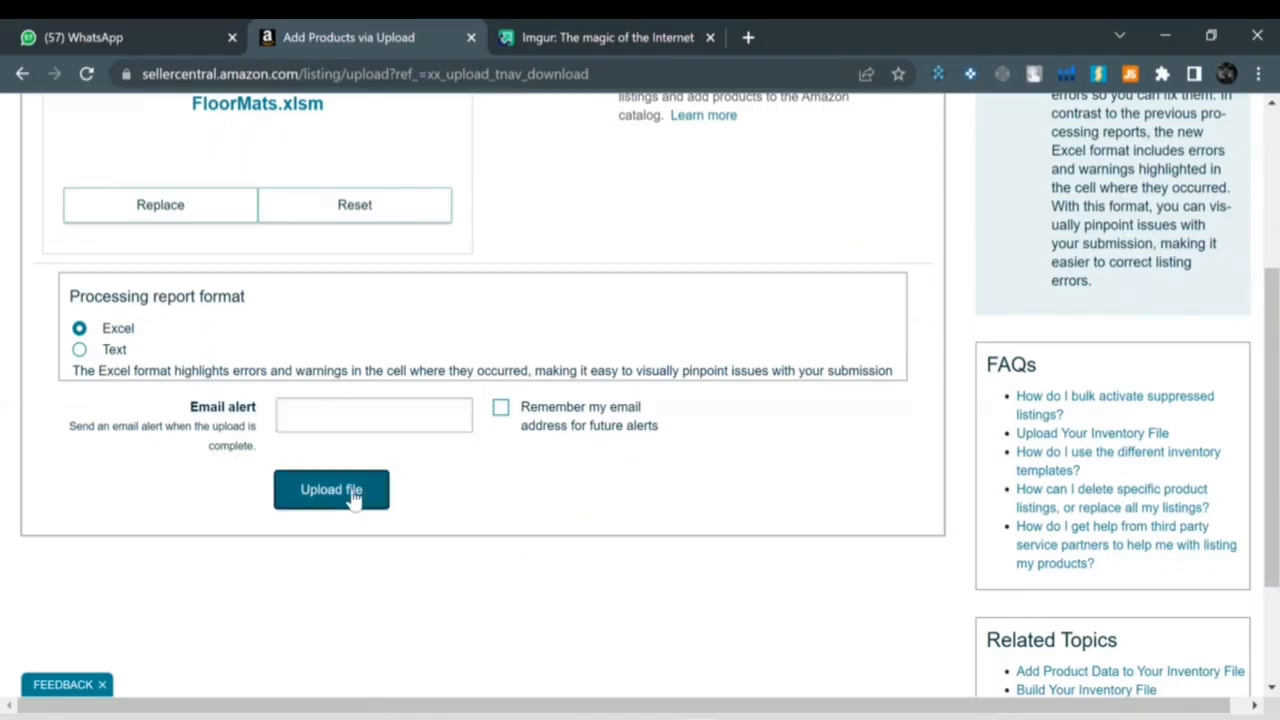